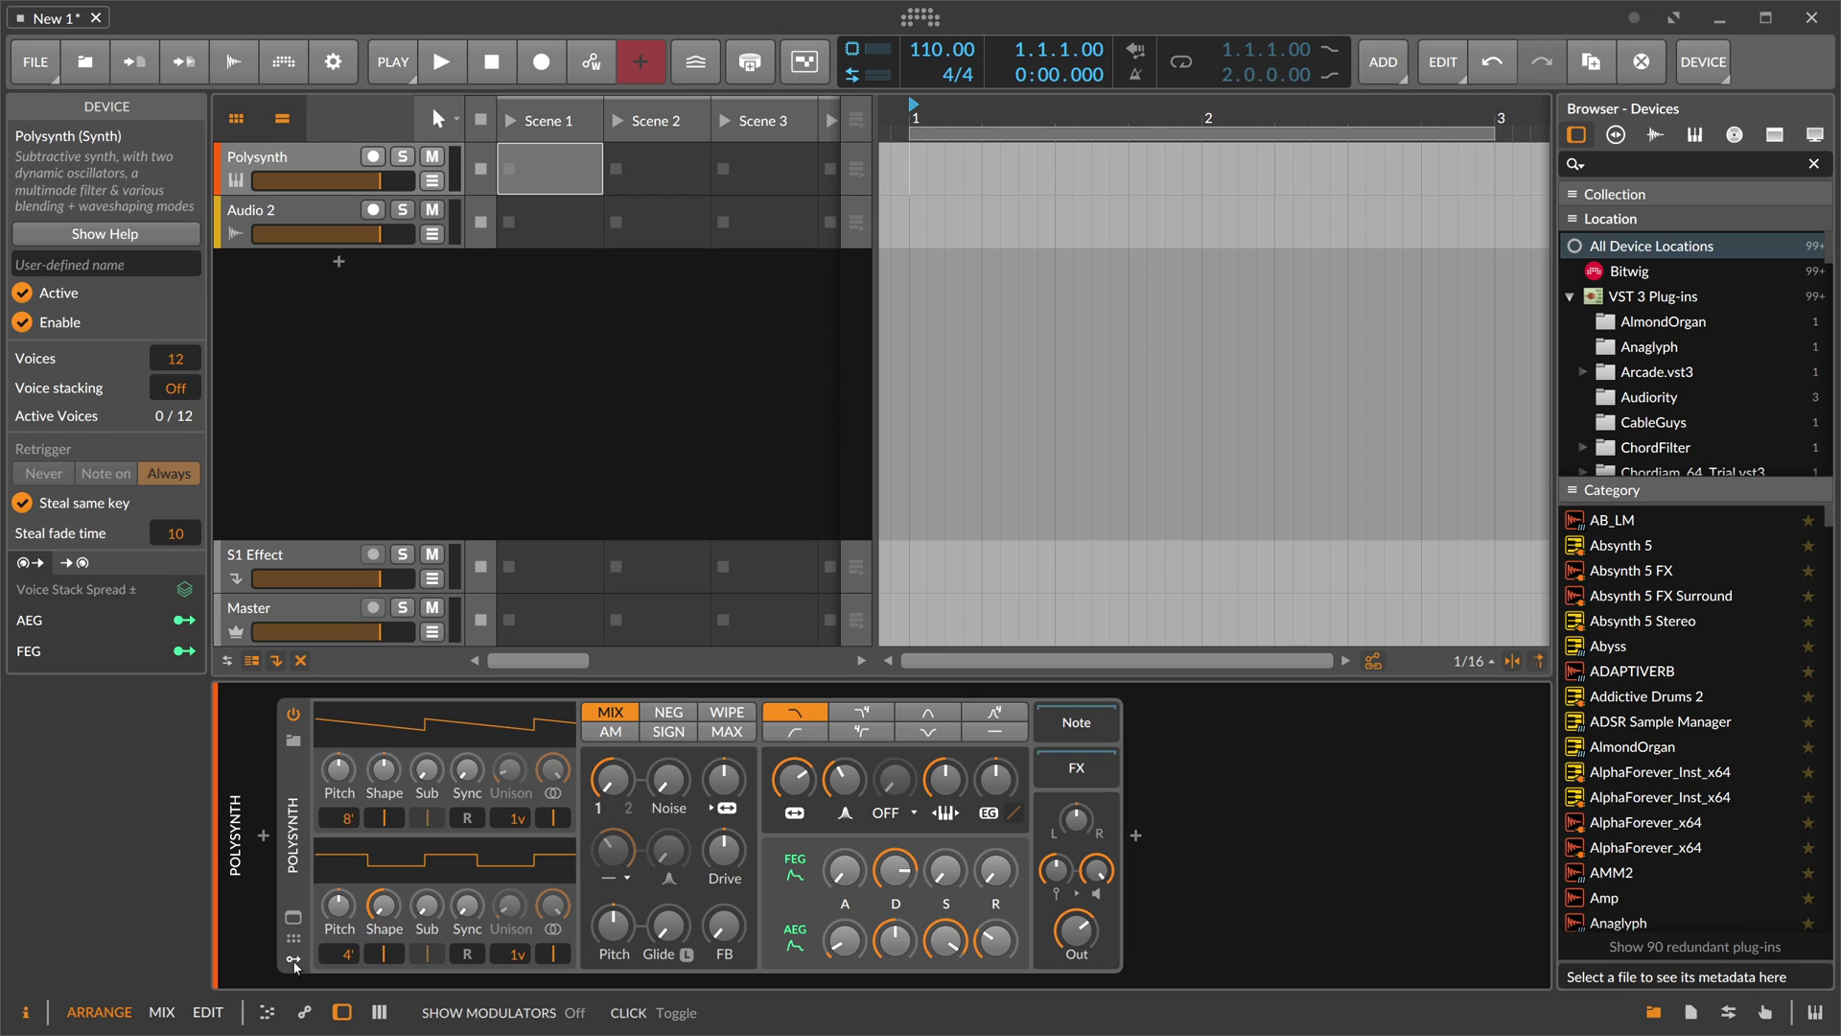
- Show Polysynth's modulator slots and insert a 4-Stage modulator in the first one, leaving its detail panel collapsed
{"action": "left_click", "coordinate": [294, 962]}
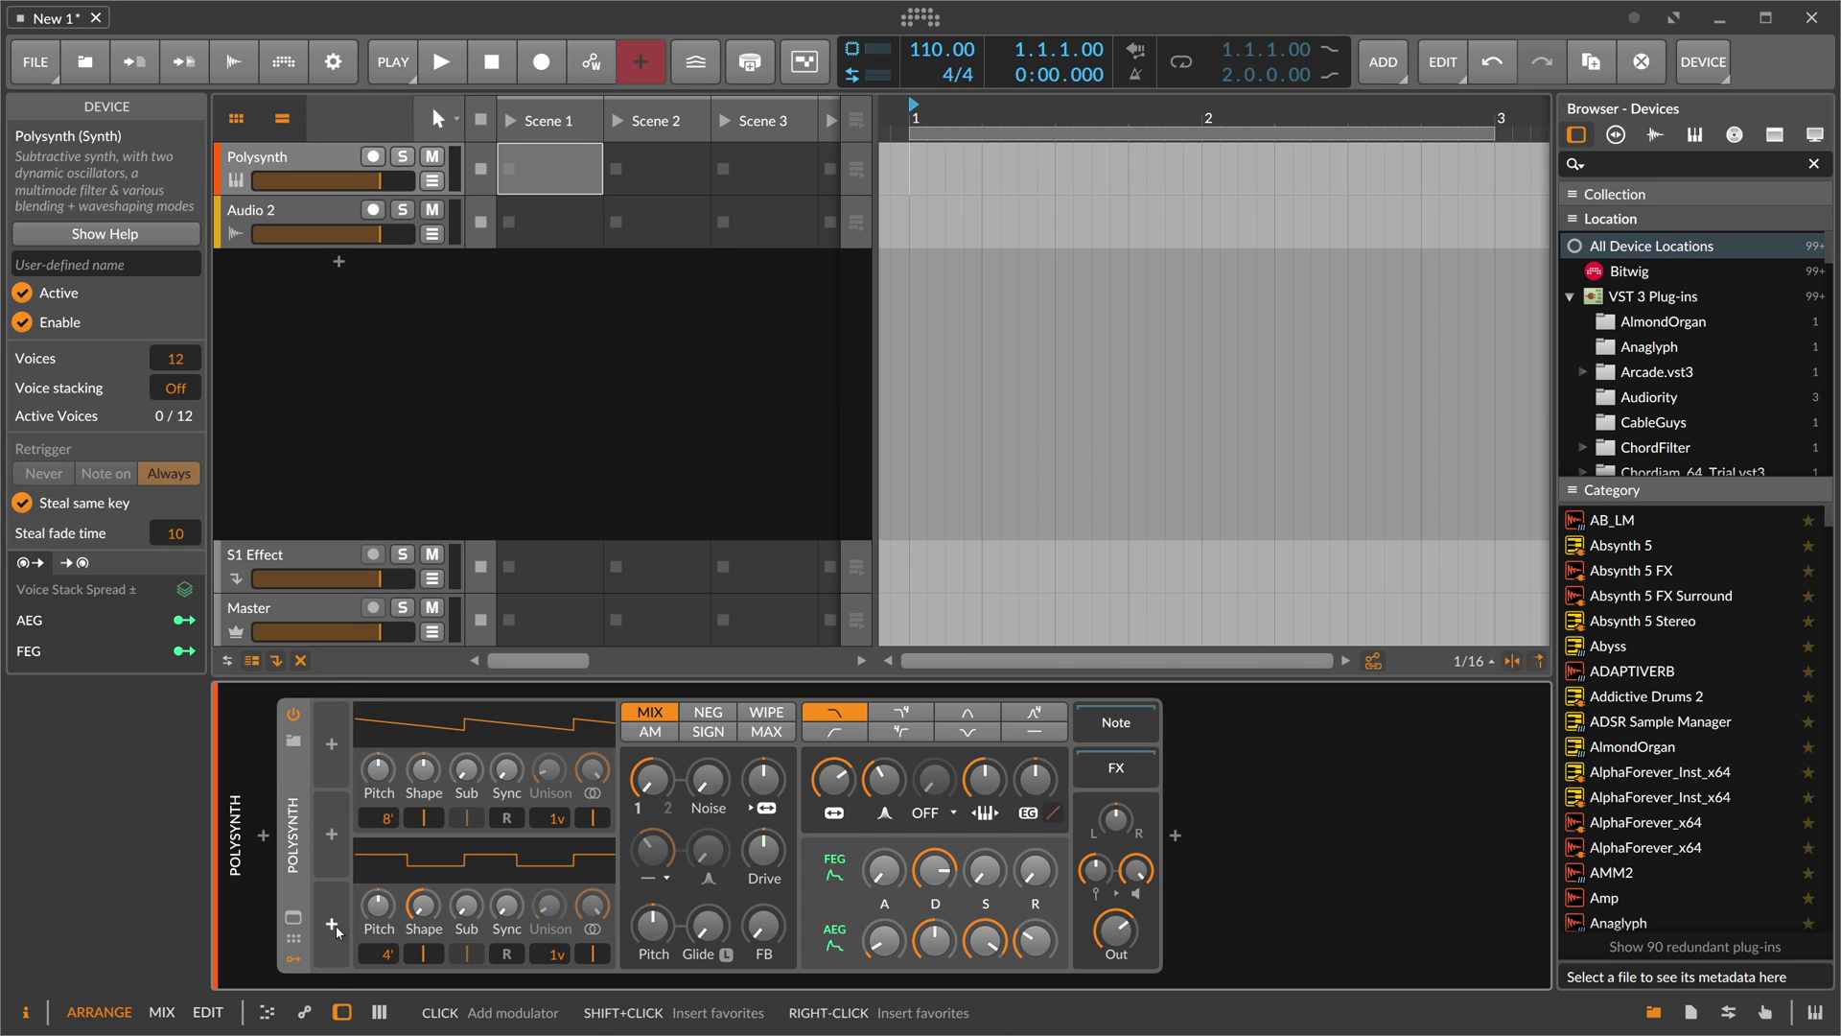
{"action": "left_click", "coordinate": [326, 748]}
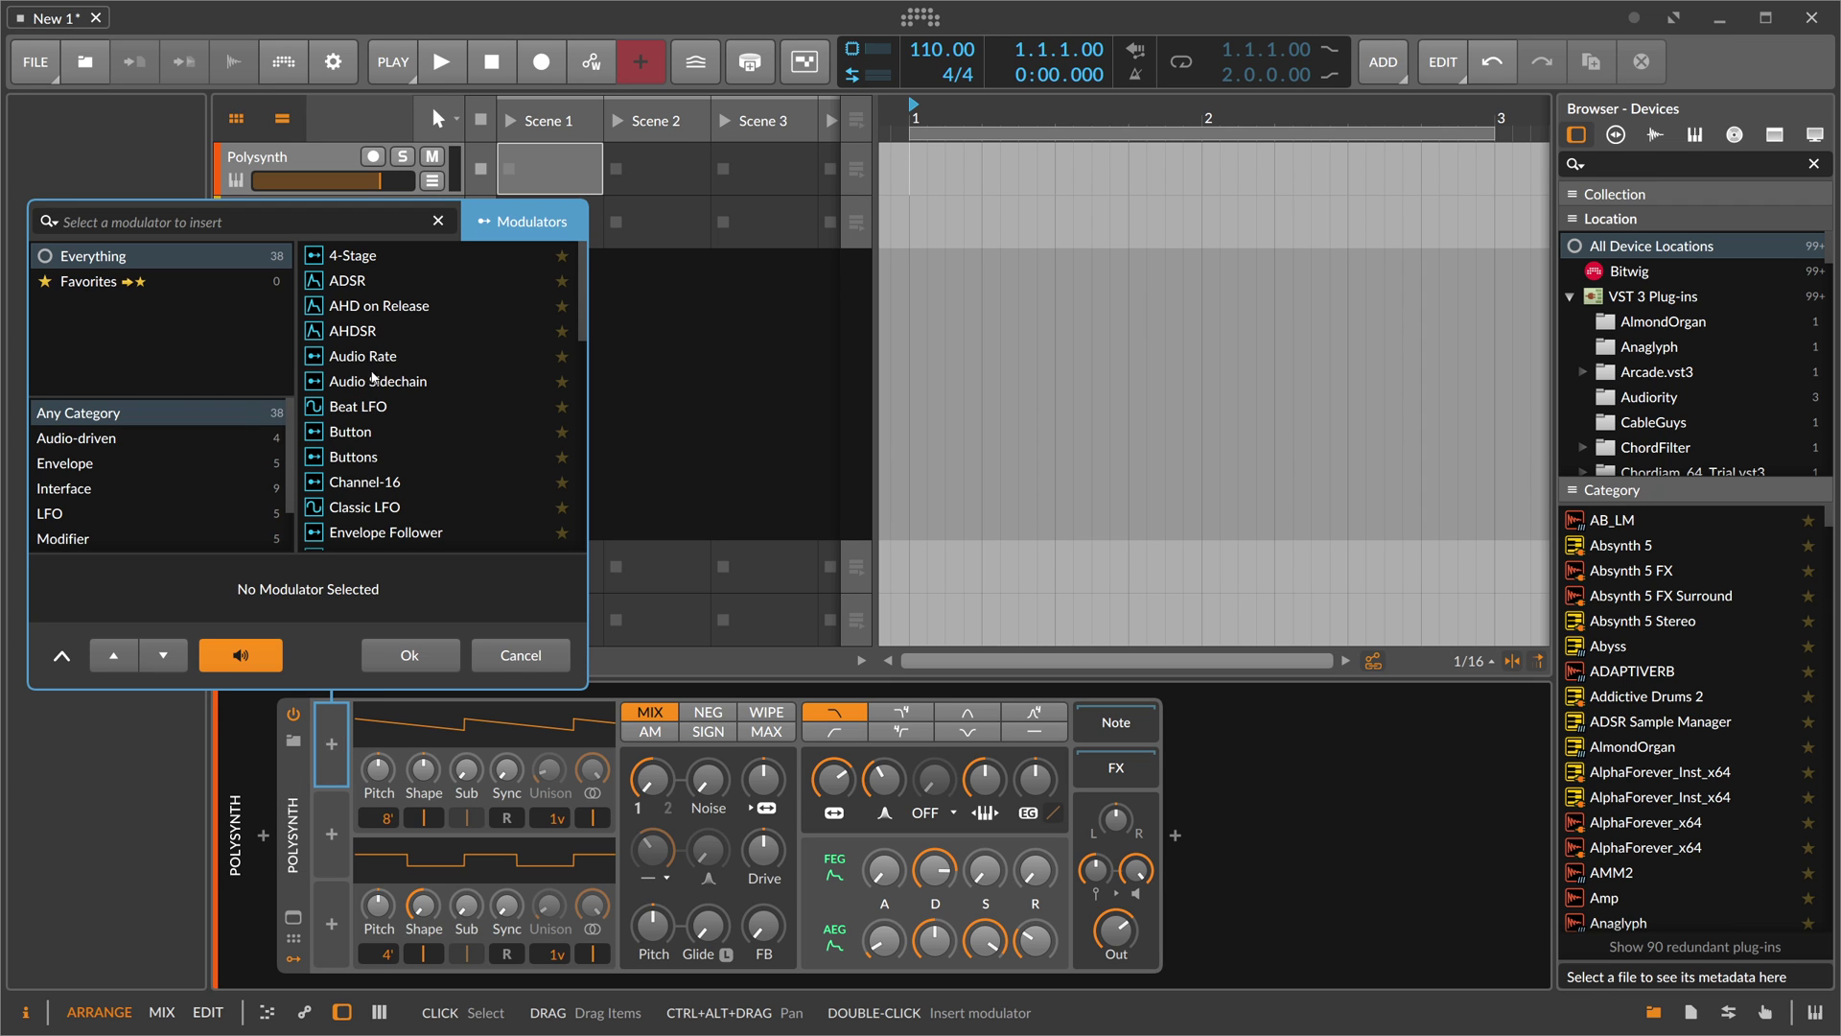
{"action": "scroll", "coordinate": [365, 345], "scroll_direction": "down", "scroll_amount": 10}
{"action": "scroll", "coordinate": [369, 326], "scroll_direction": "up", "scroll_amount": 10}
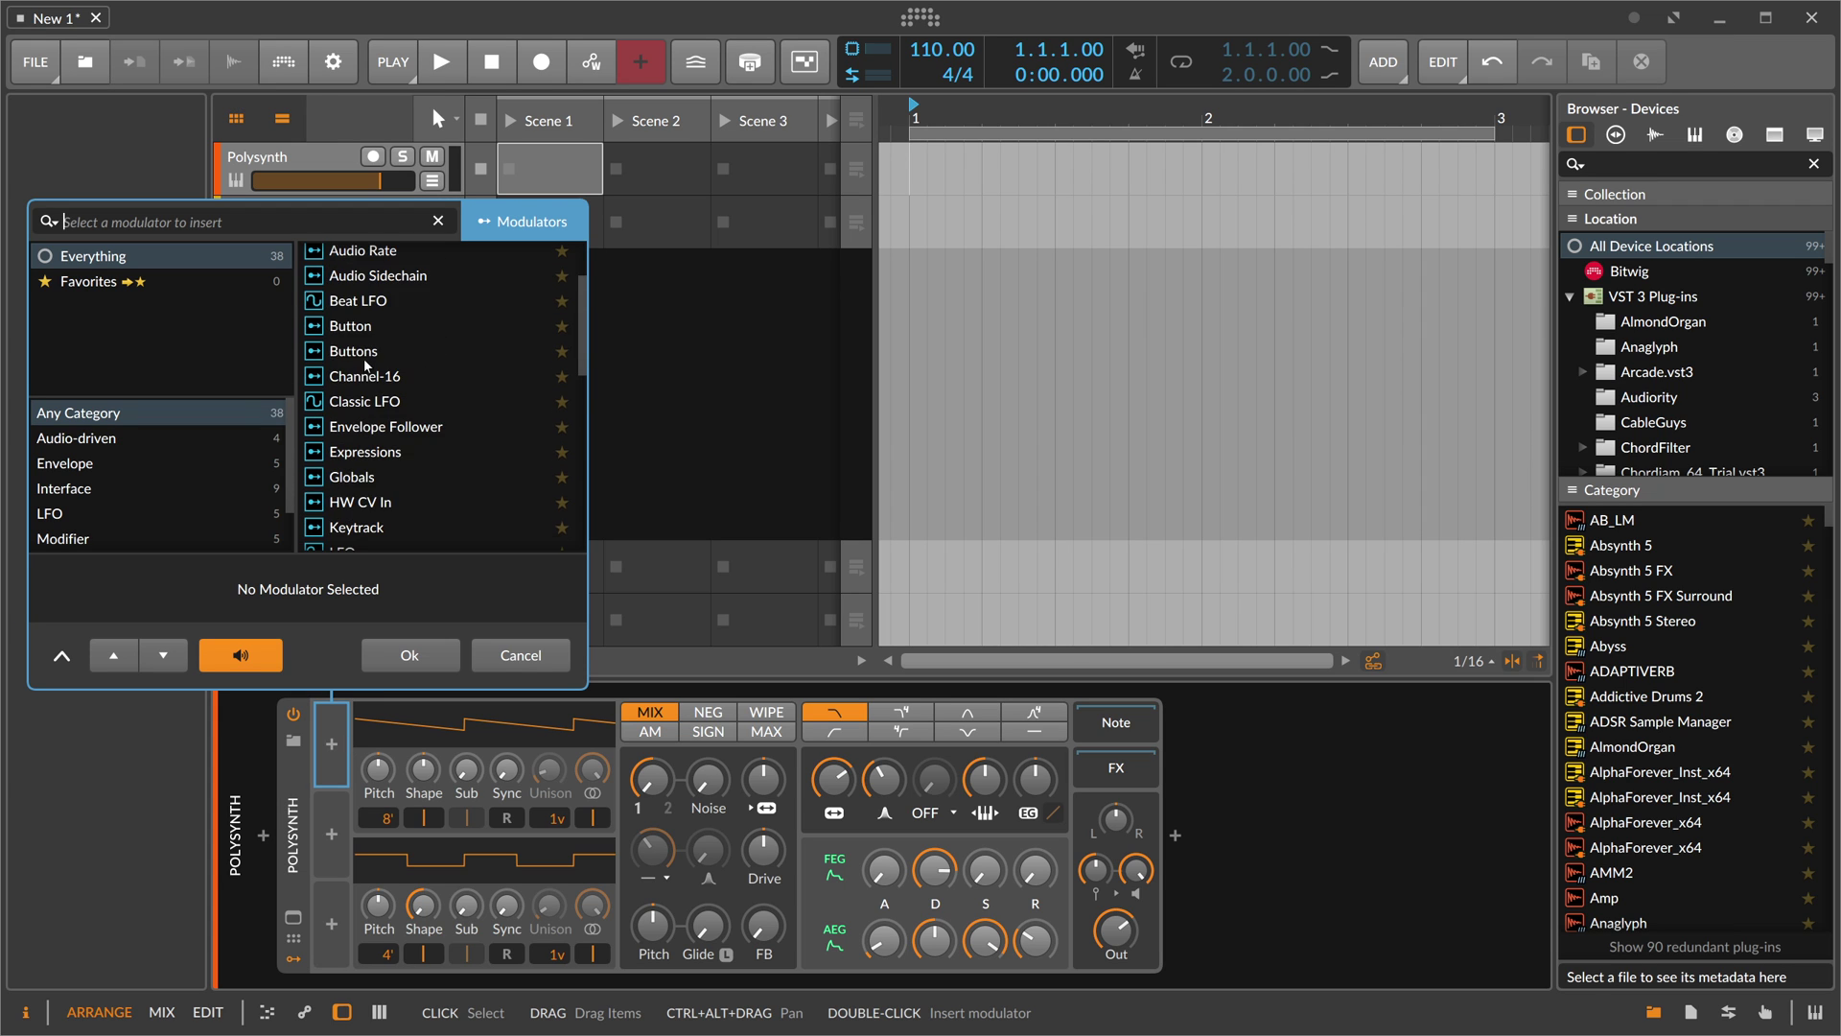
{"action": "scroll", "coordinate": [373, 448], "scroll_direction": "down", "scroll_amount": 2}
{"action": "scroll", "coordinate": [359, 383], "scroll_direction": "up", "scroll_amount": 2}
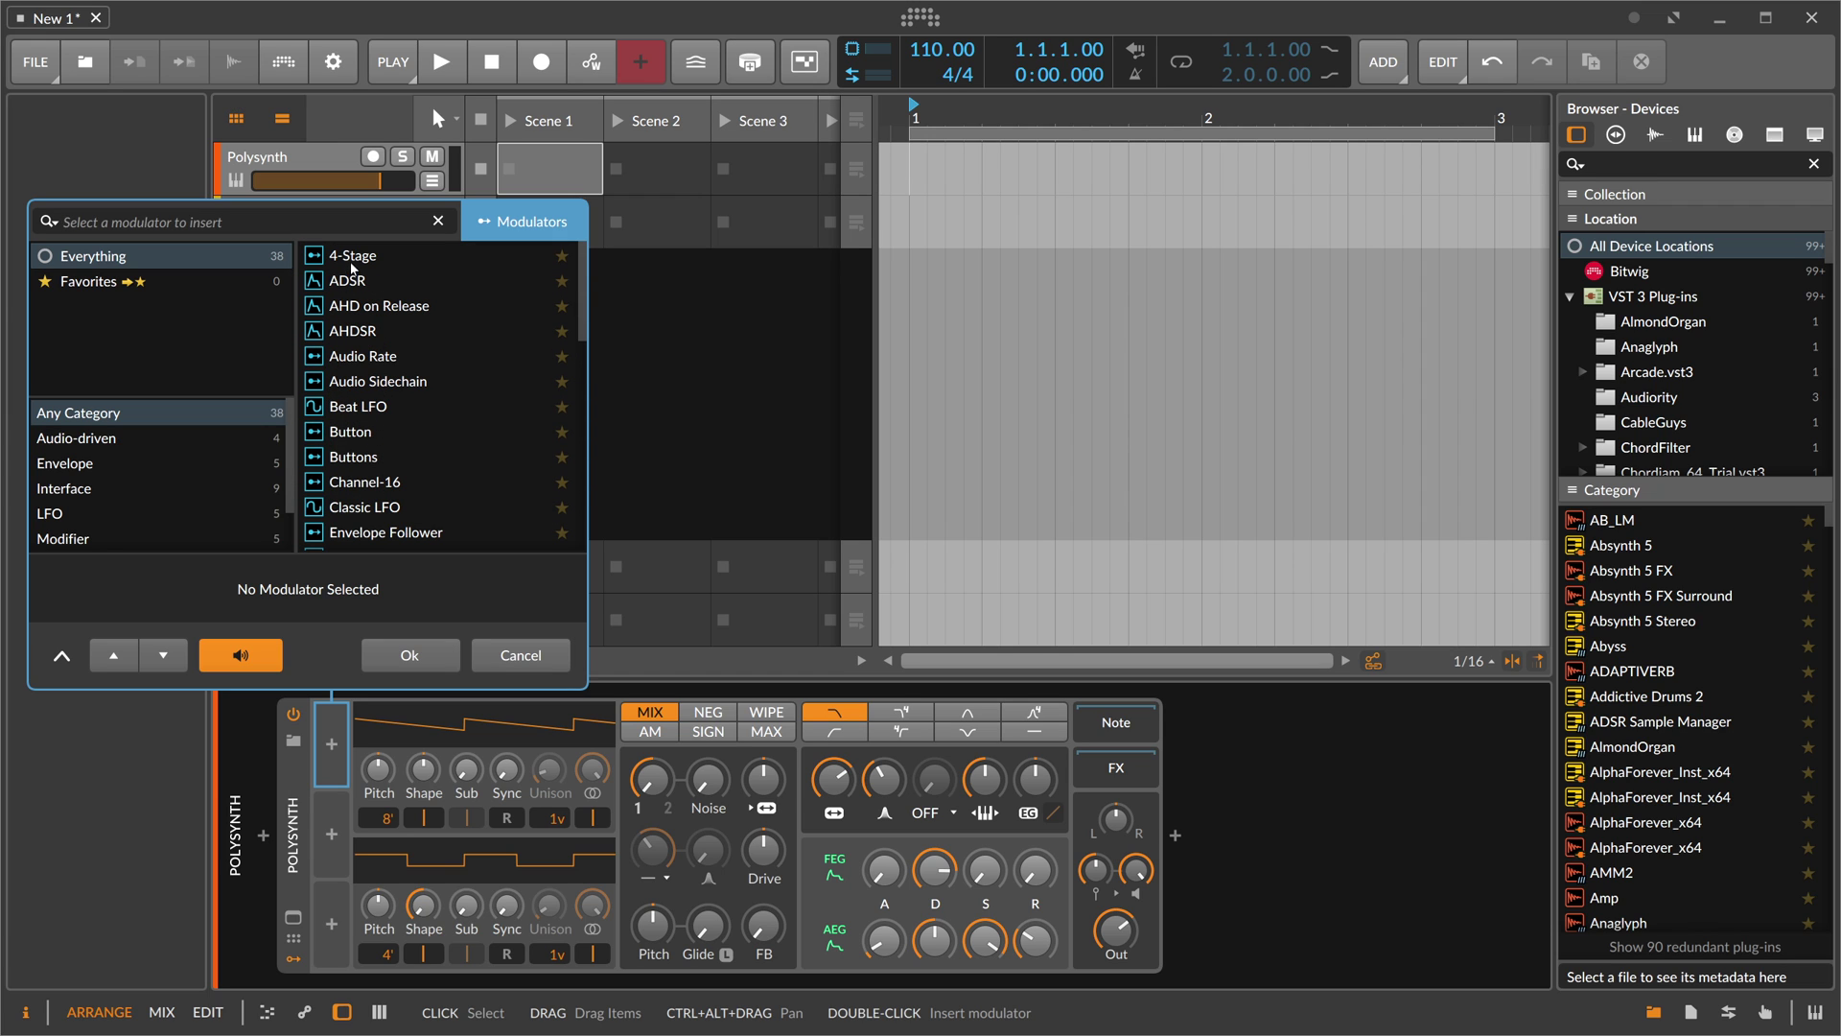
{"action": "double_click", "coordinate": [353, 257]}
{"action": "left_click", "coordinate": [364, 721]}
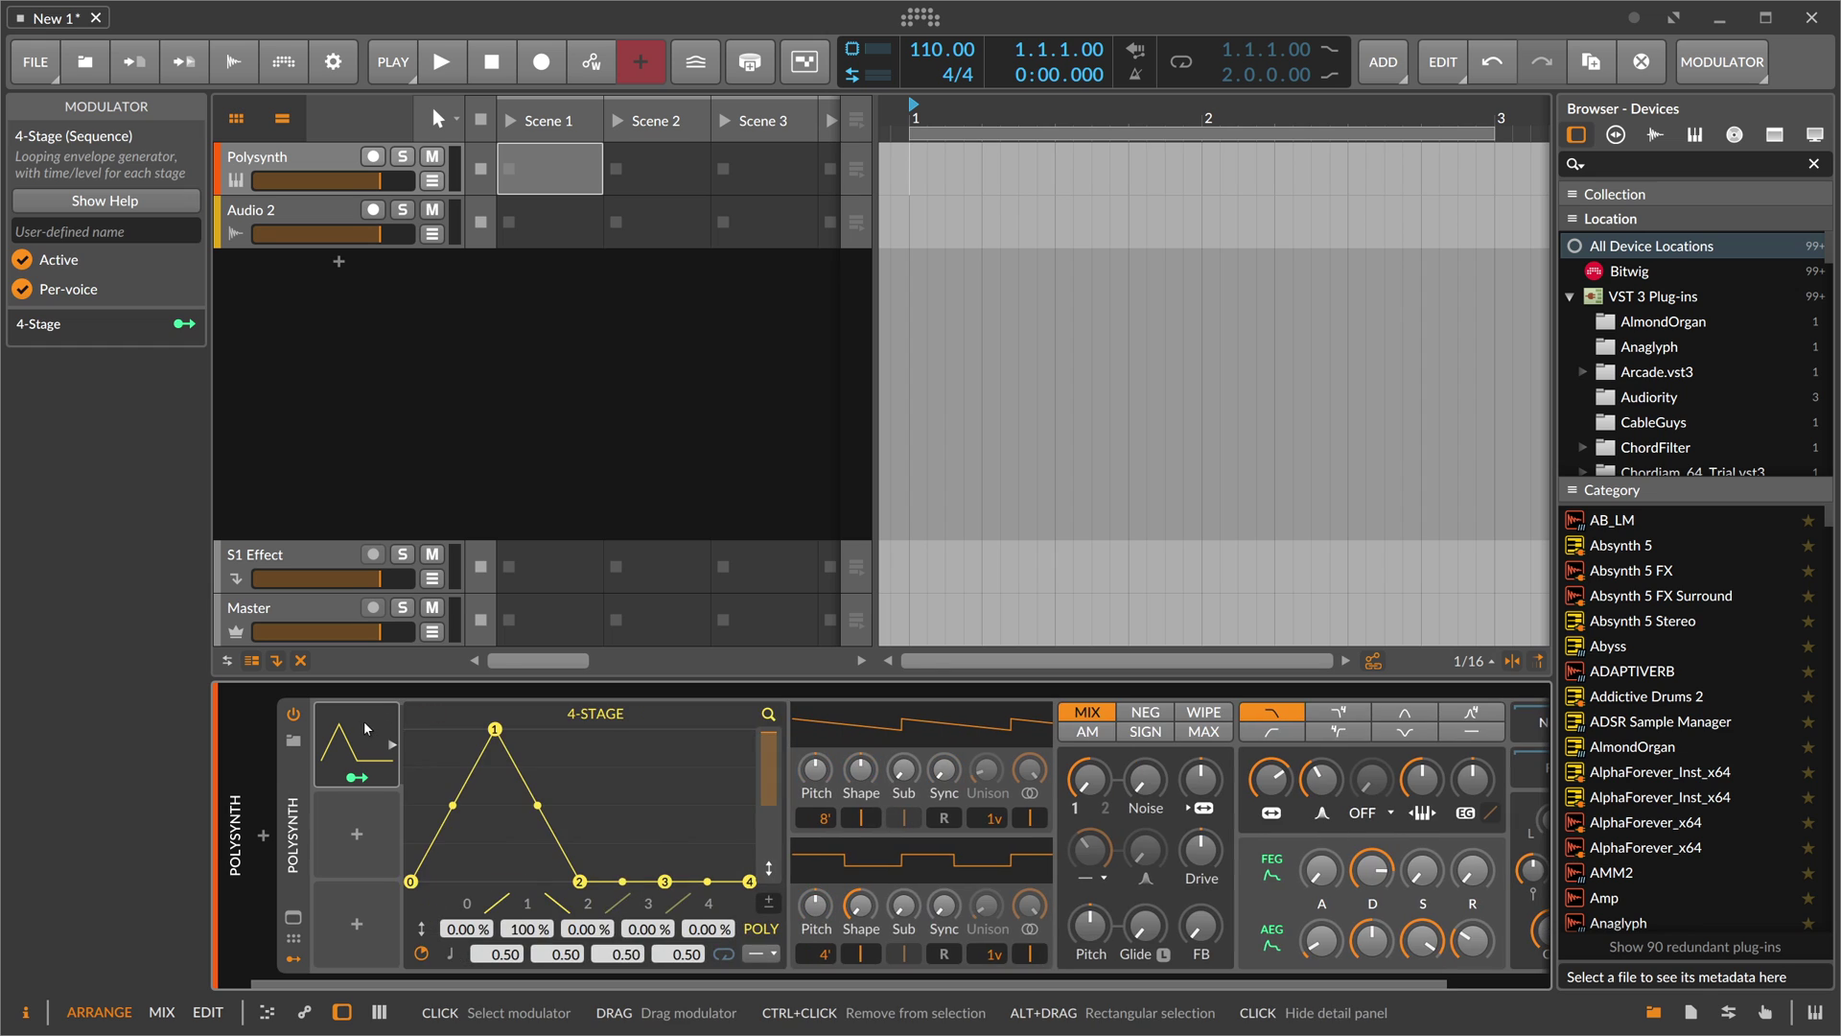
{"action": "left_click", "coordinate": [364, 726]}
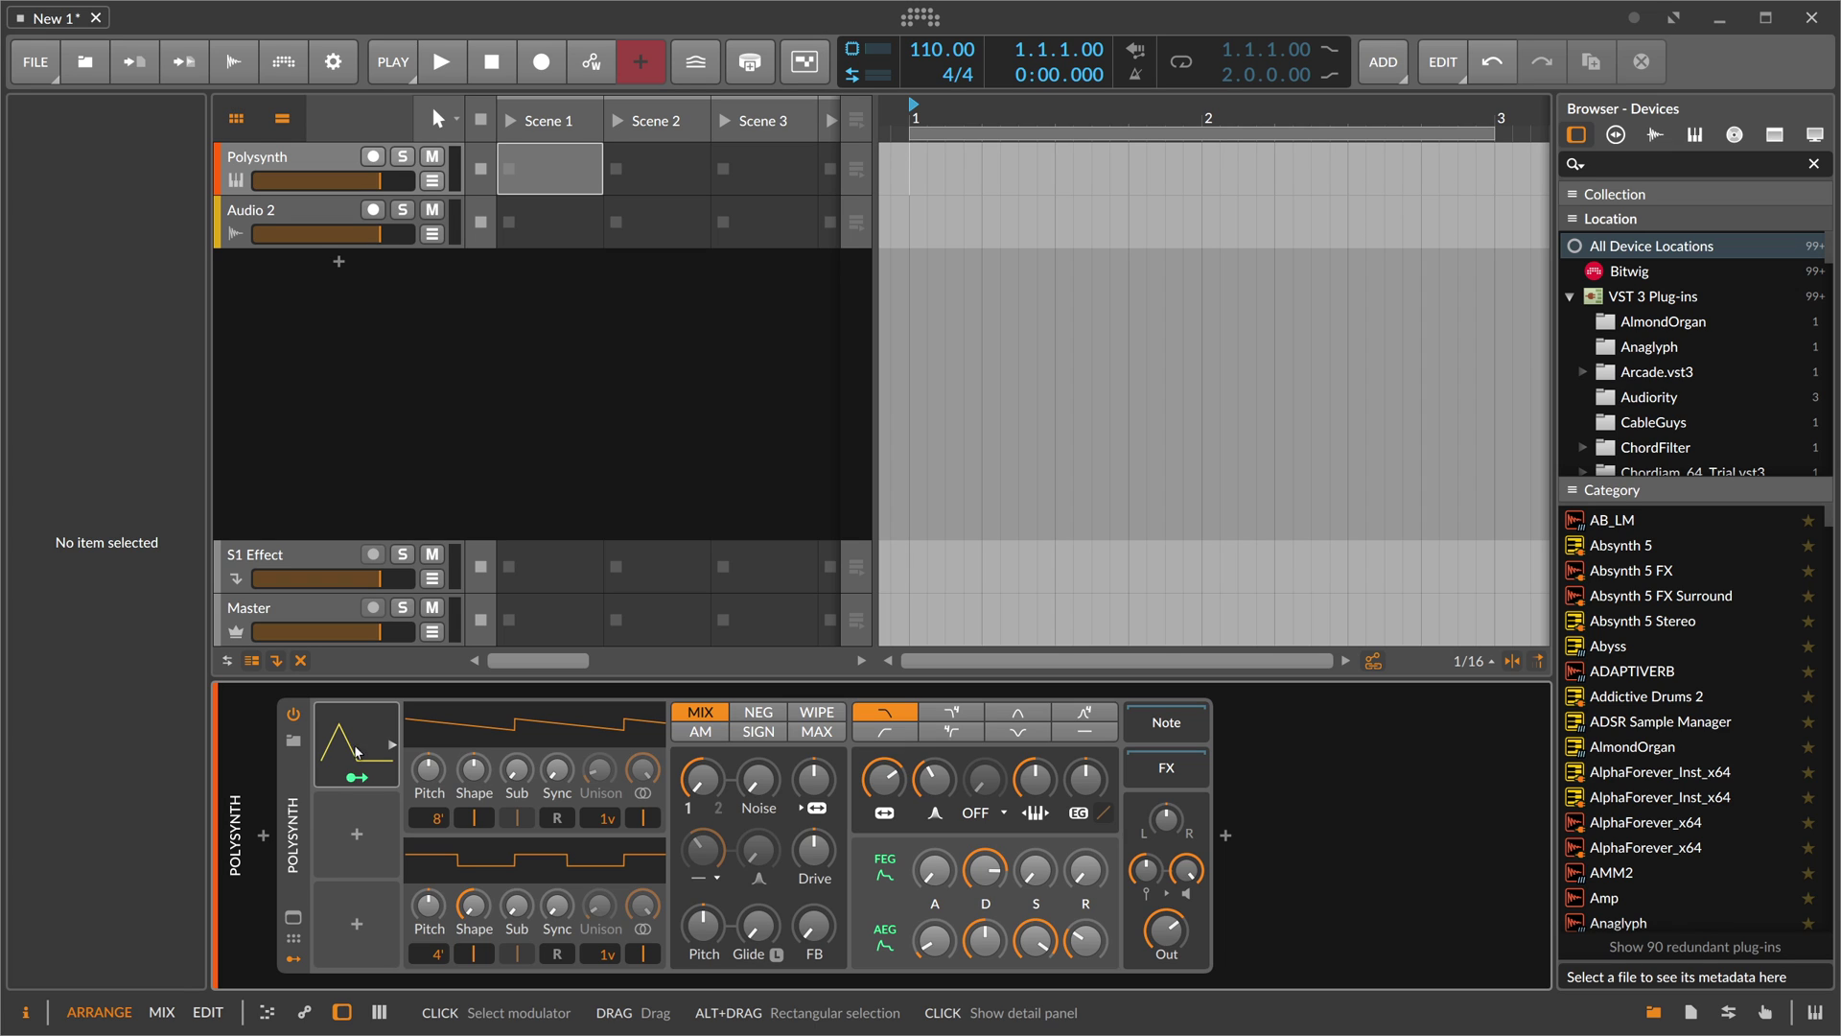
- Map the 4-Stage modulator to Polysynth's filter frequency with an amount of +65.14
{"action": "left_click", "coordinate": [356, 778]}
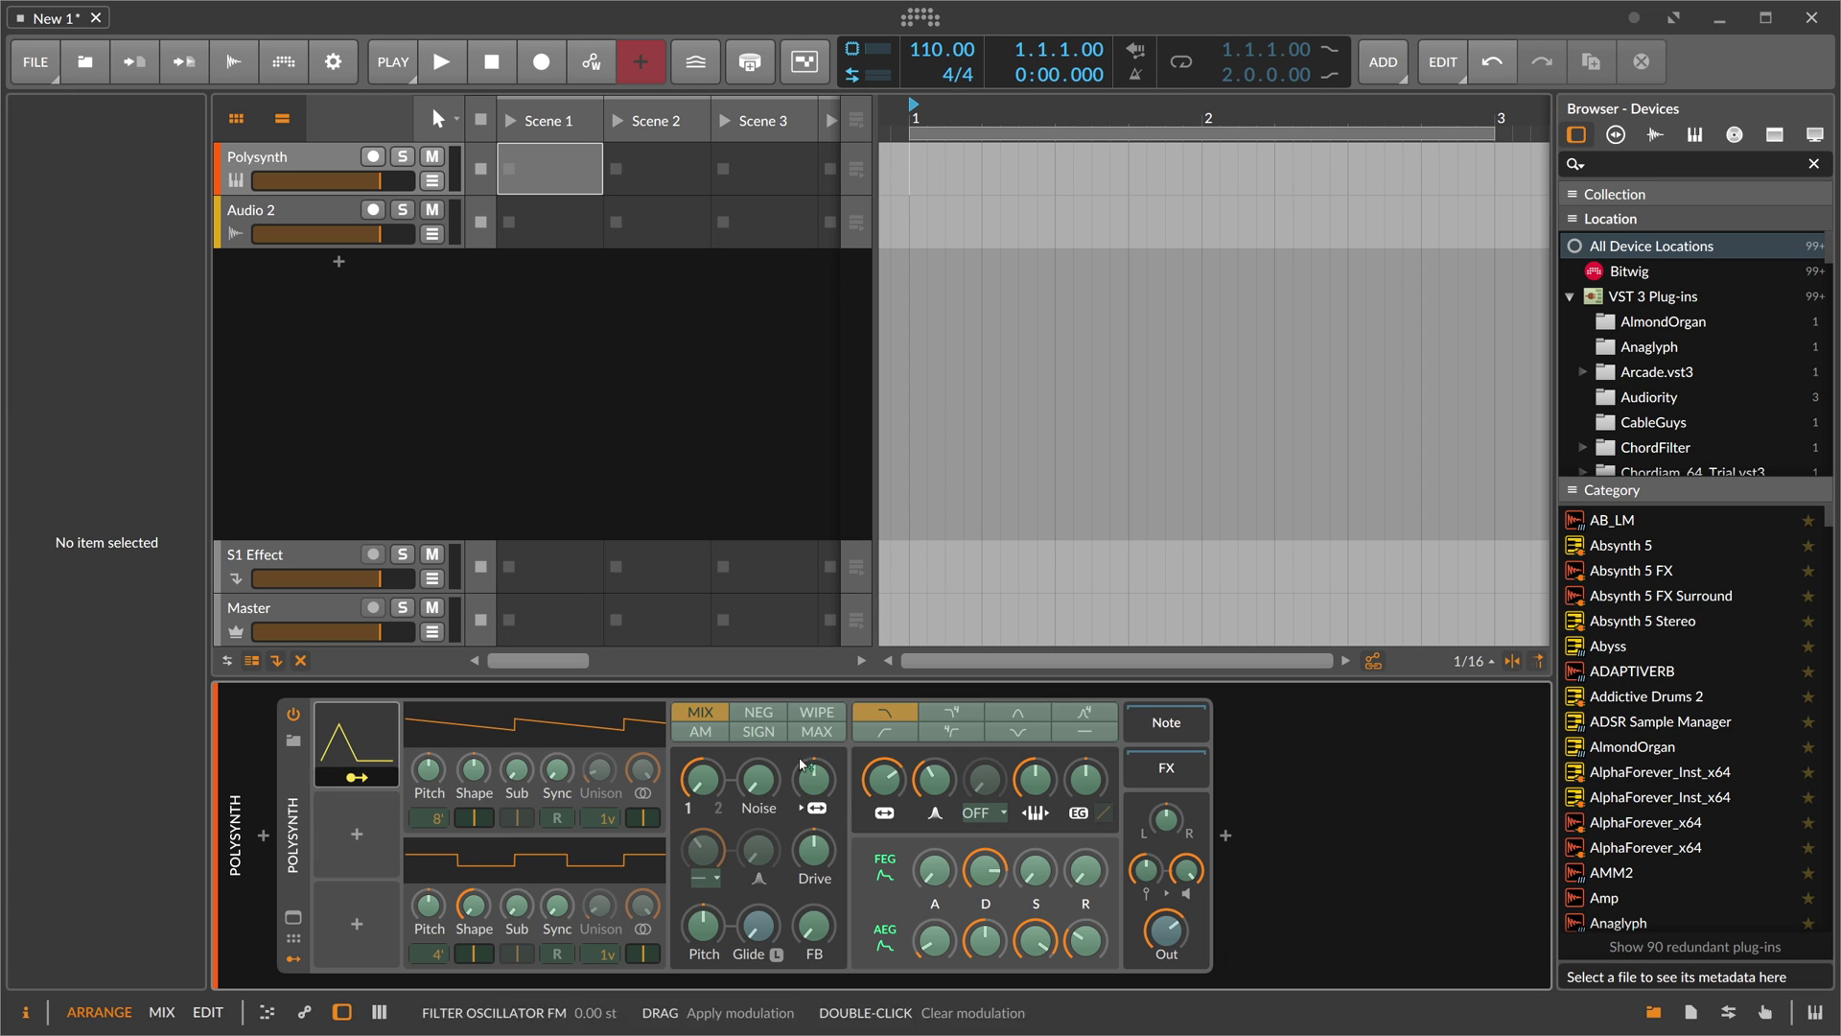
{"action": "left_click_drag", "start_coordinate": [883, 781], "coordinate": [883, 782]}
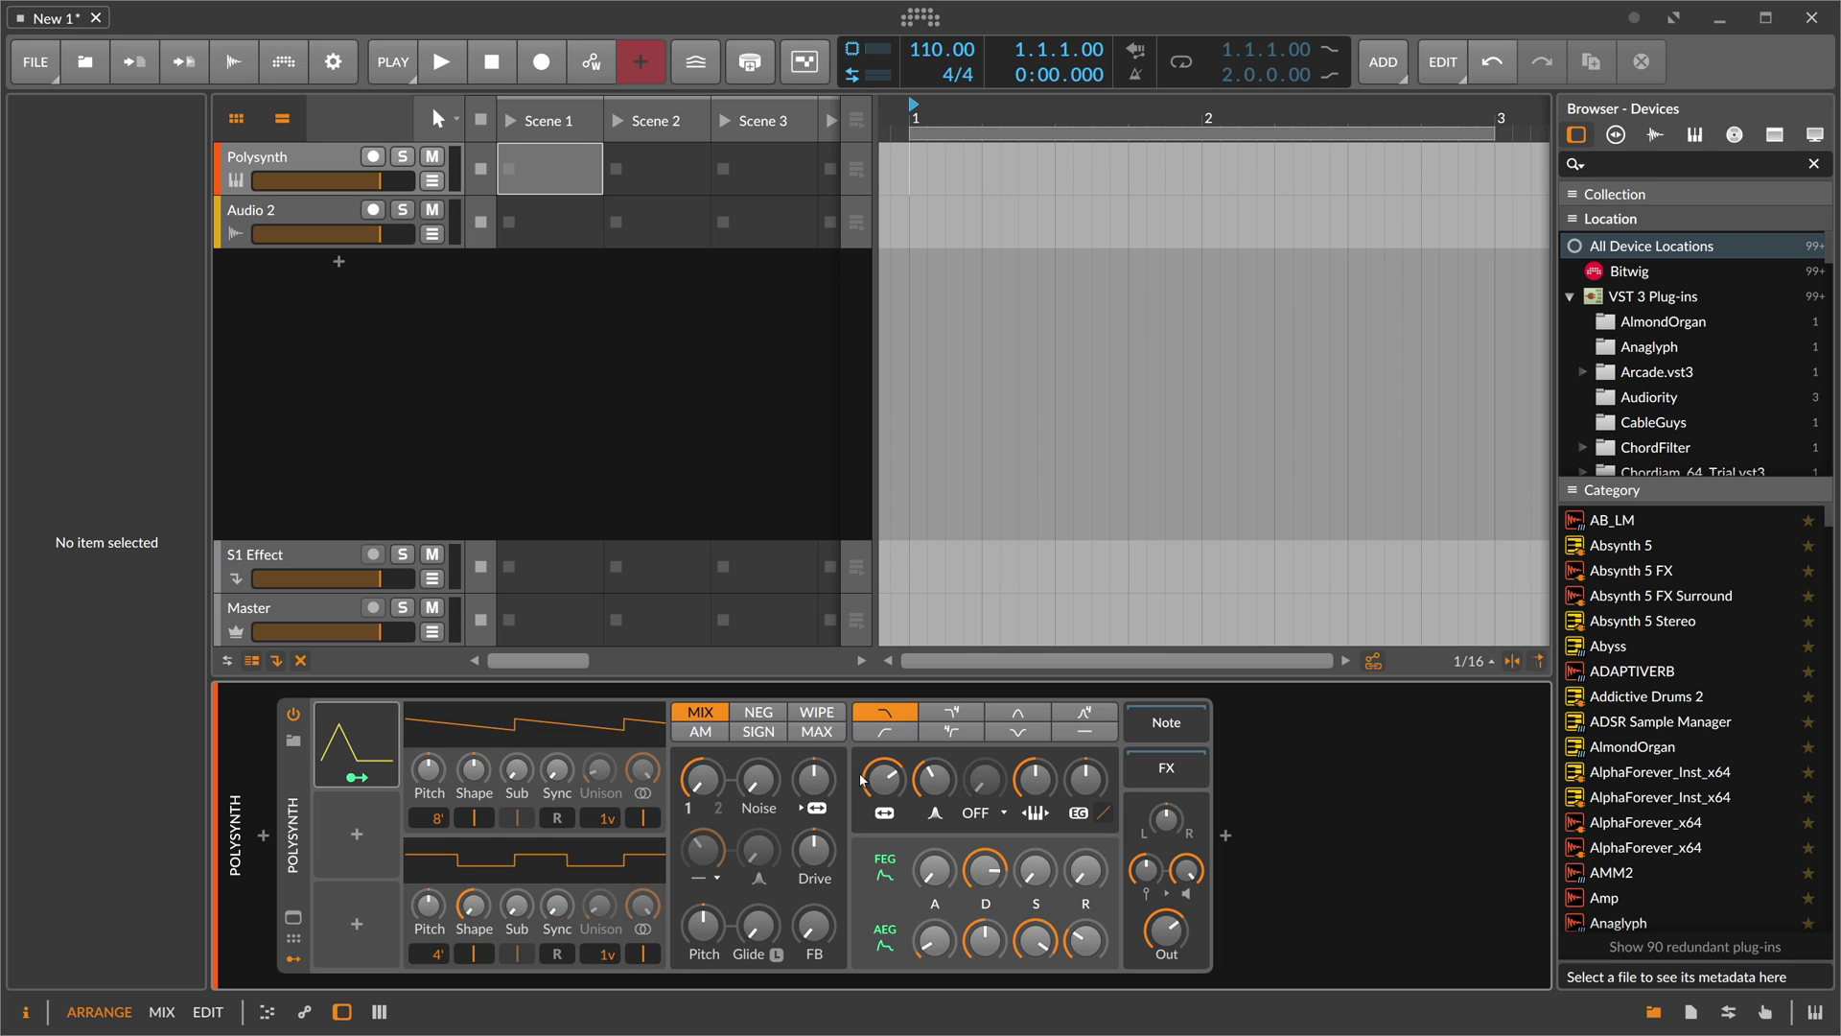
{"action": "mouse_move", "coordinate": [883, 779]}
{"action": "left_mouse_down"}
{"action": "mouse_move", "coordinate": [884, 737]}
{"action": "mouse_move", "coordinate": [875, 790]}
{"action": "left_mouse_up"}
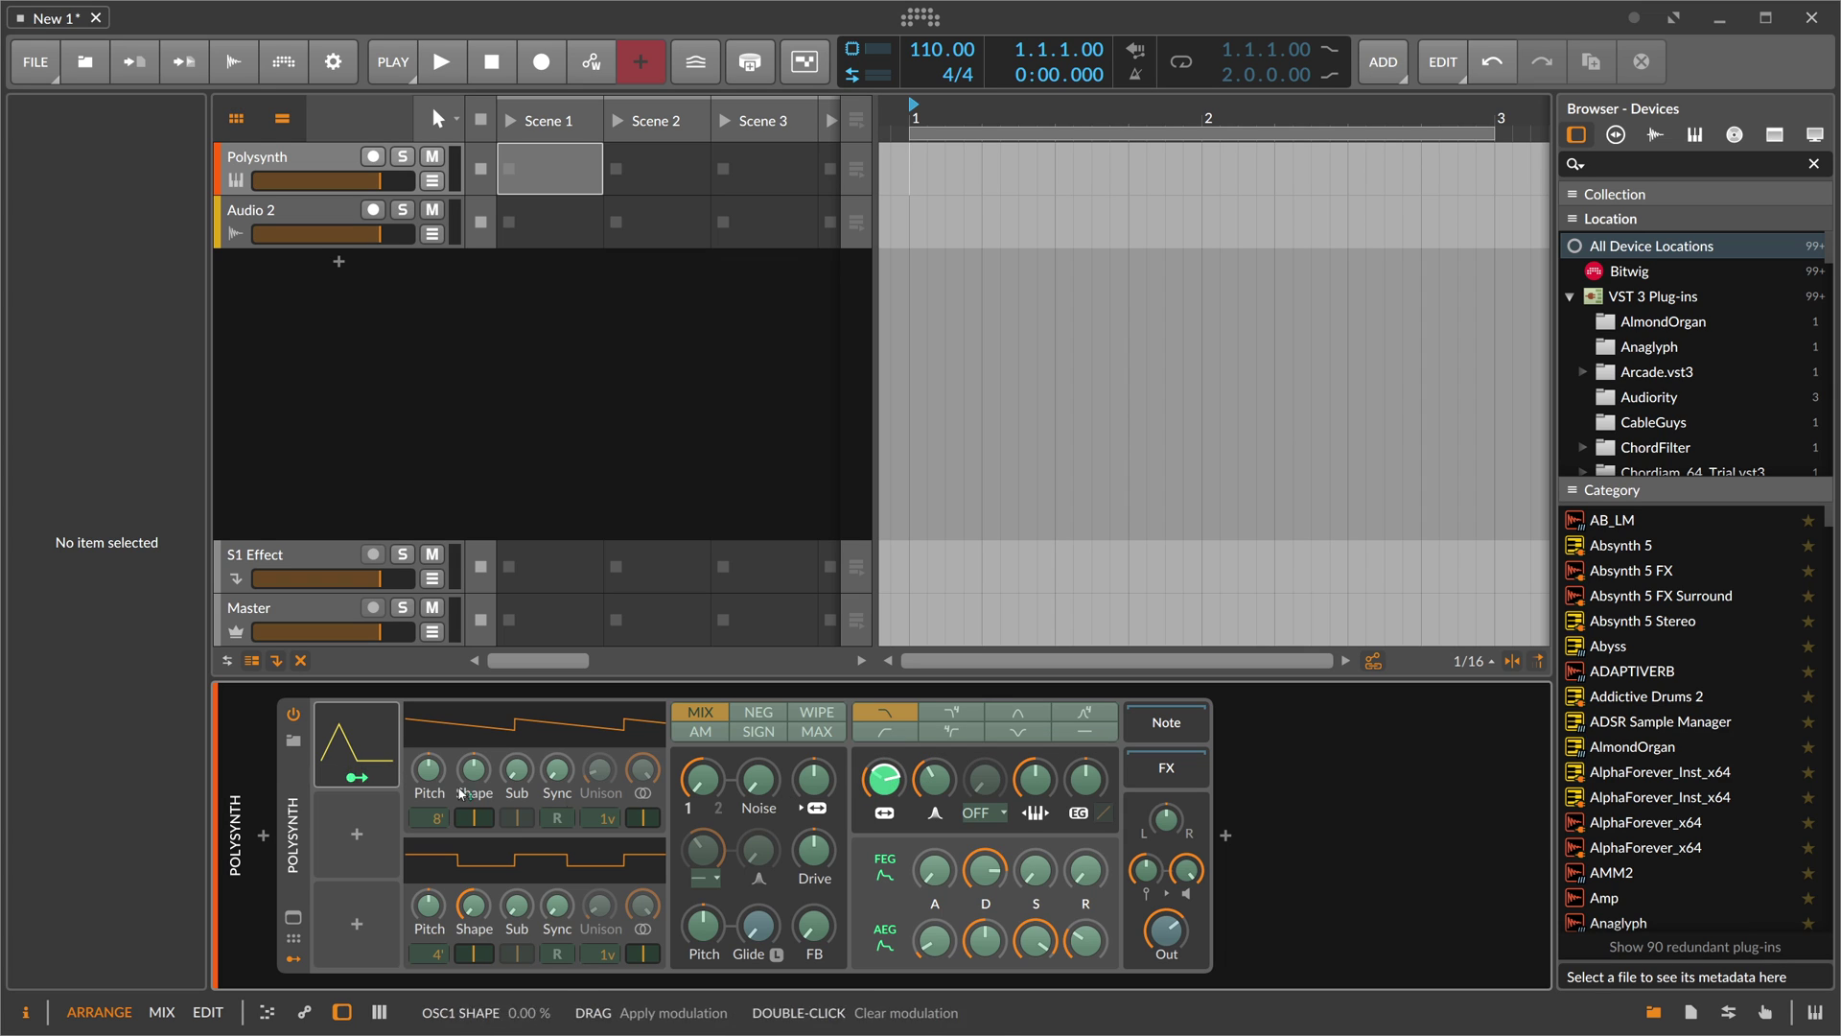
{"action": "left_click", "coordinate": [358, 776]}
- Add an ADSR modulator in the second slot and a Classic LFO modulator in the third
{"action": "left_click", "coordinate": [372, 835]}
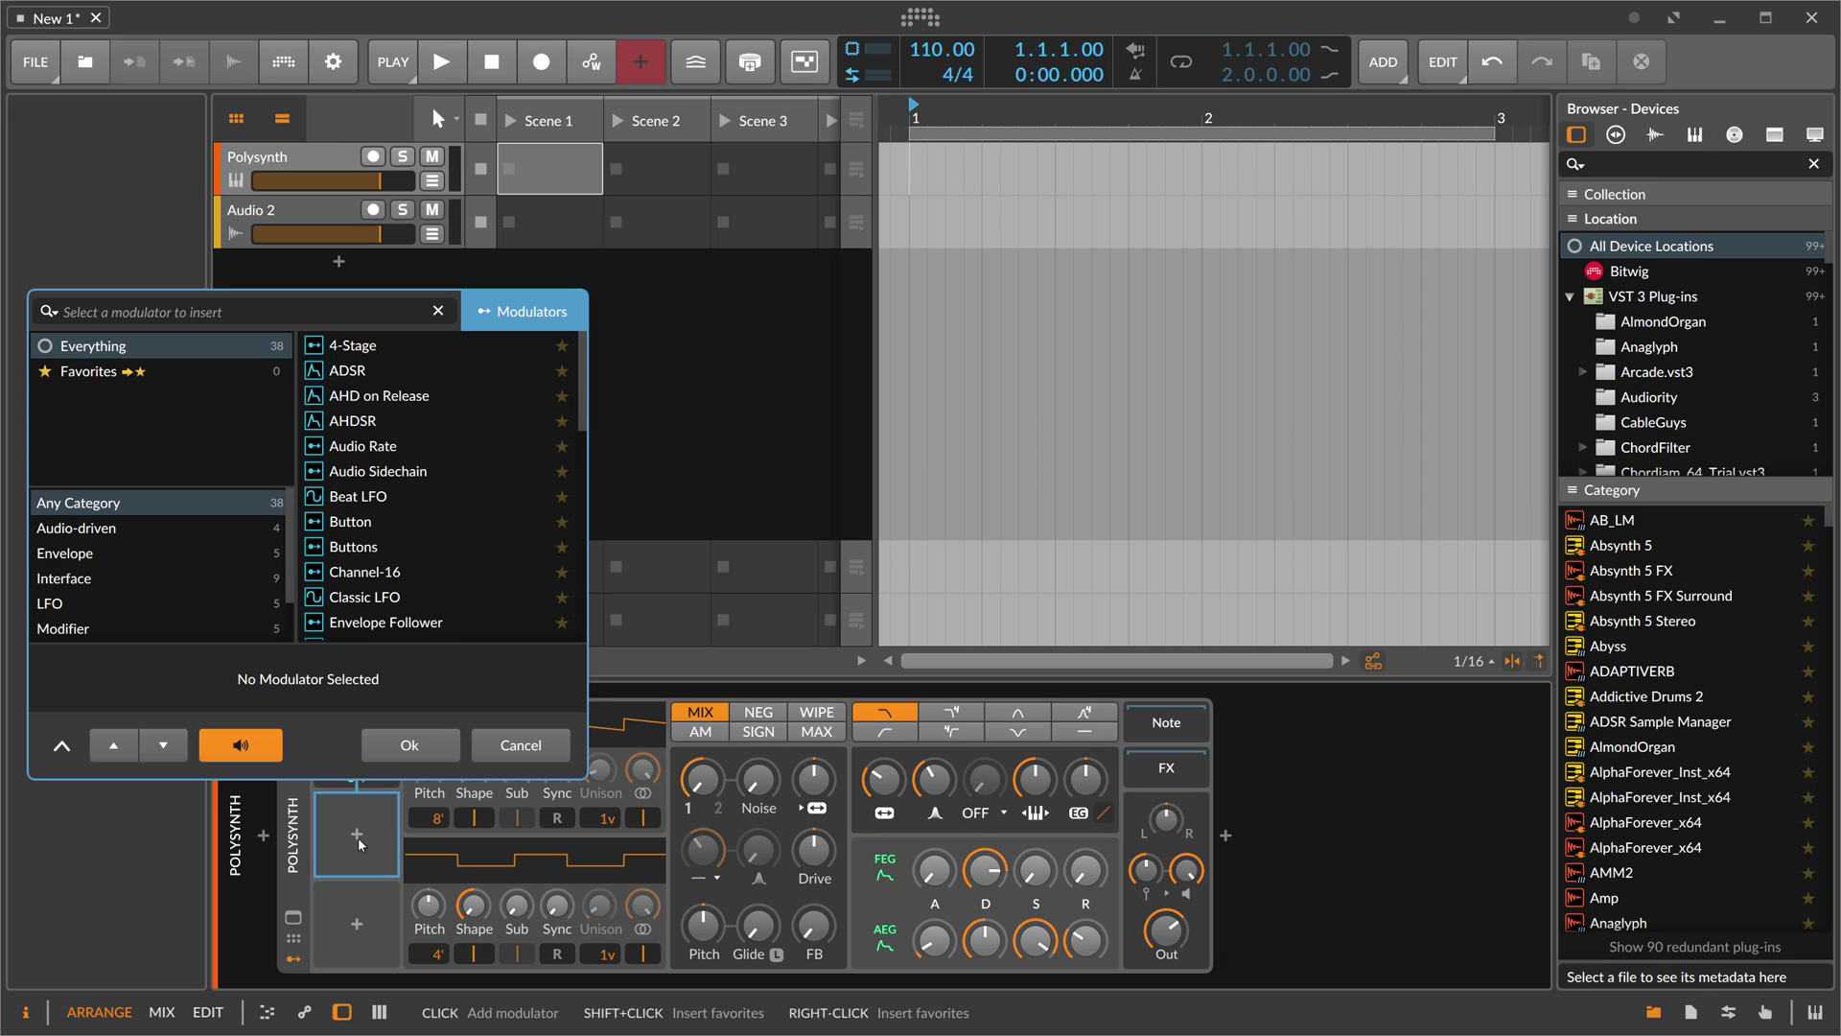
{"action": "double_click", "coordinate": [372, 372]}
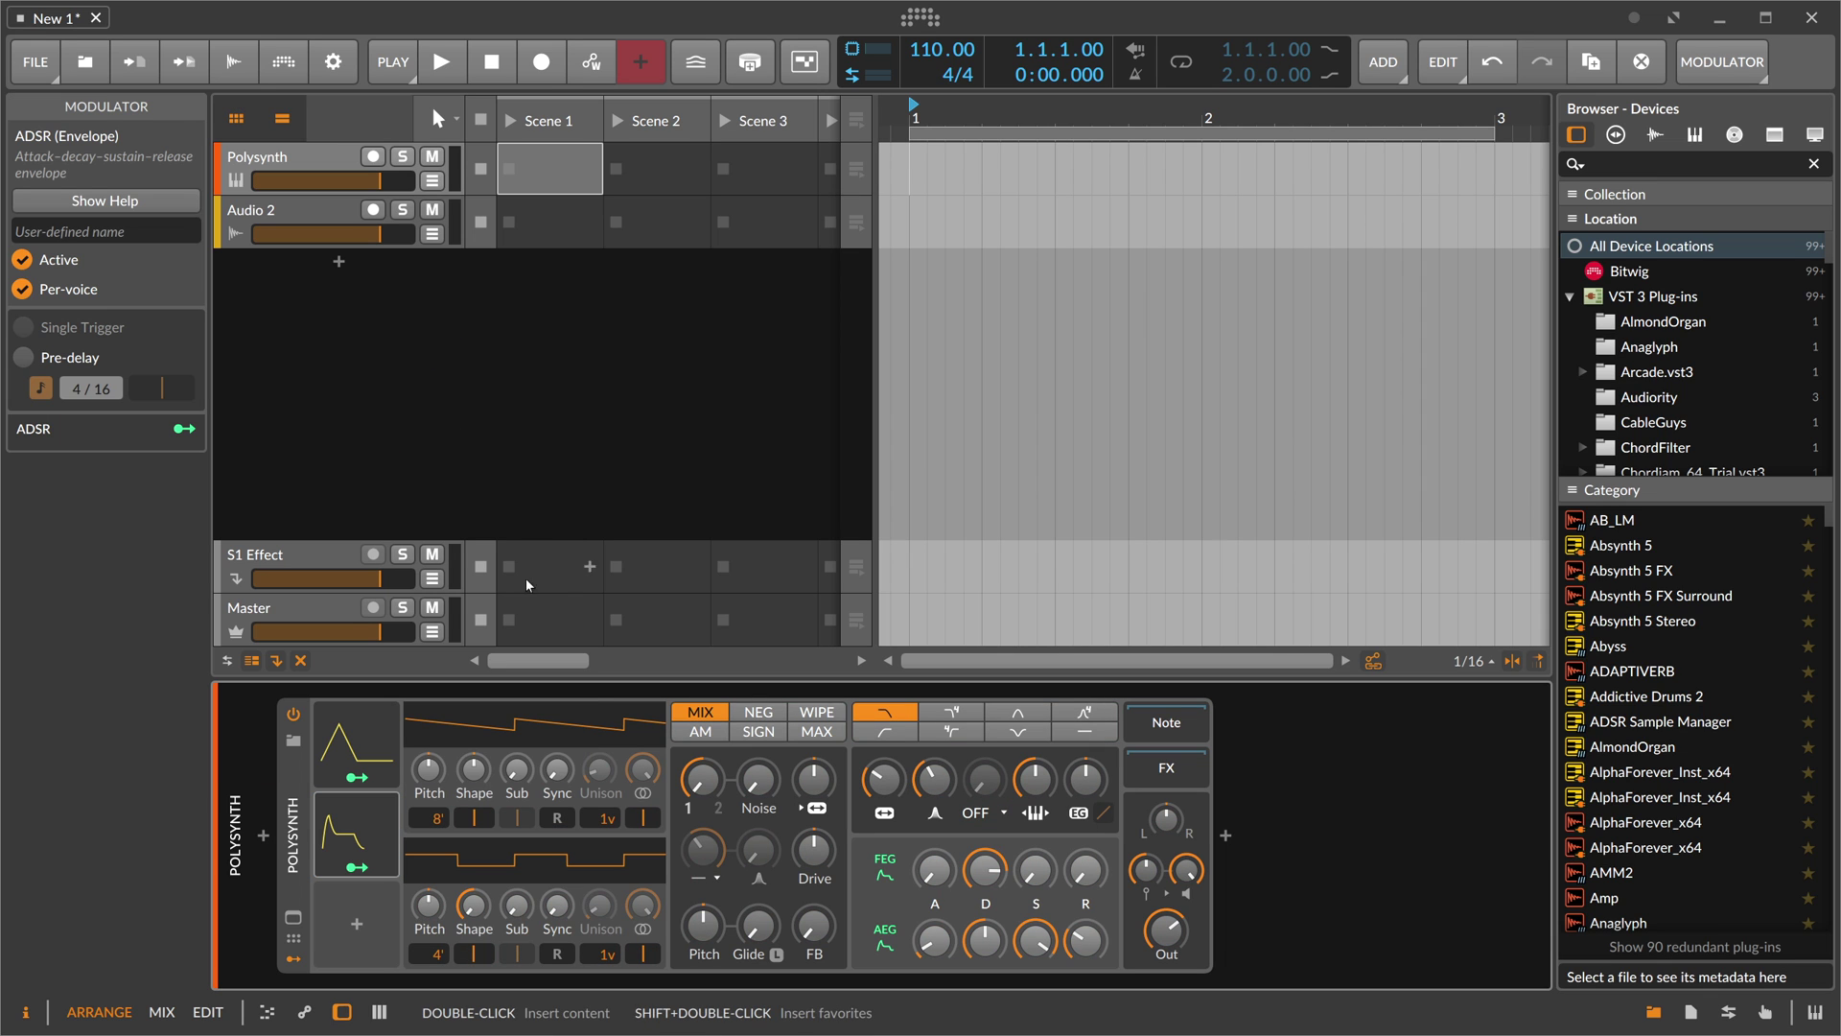
{"action": "left_click", "coordinate": [355, 923]}
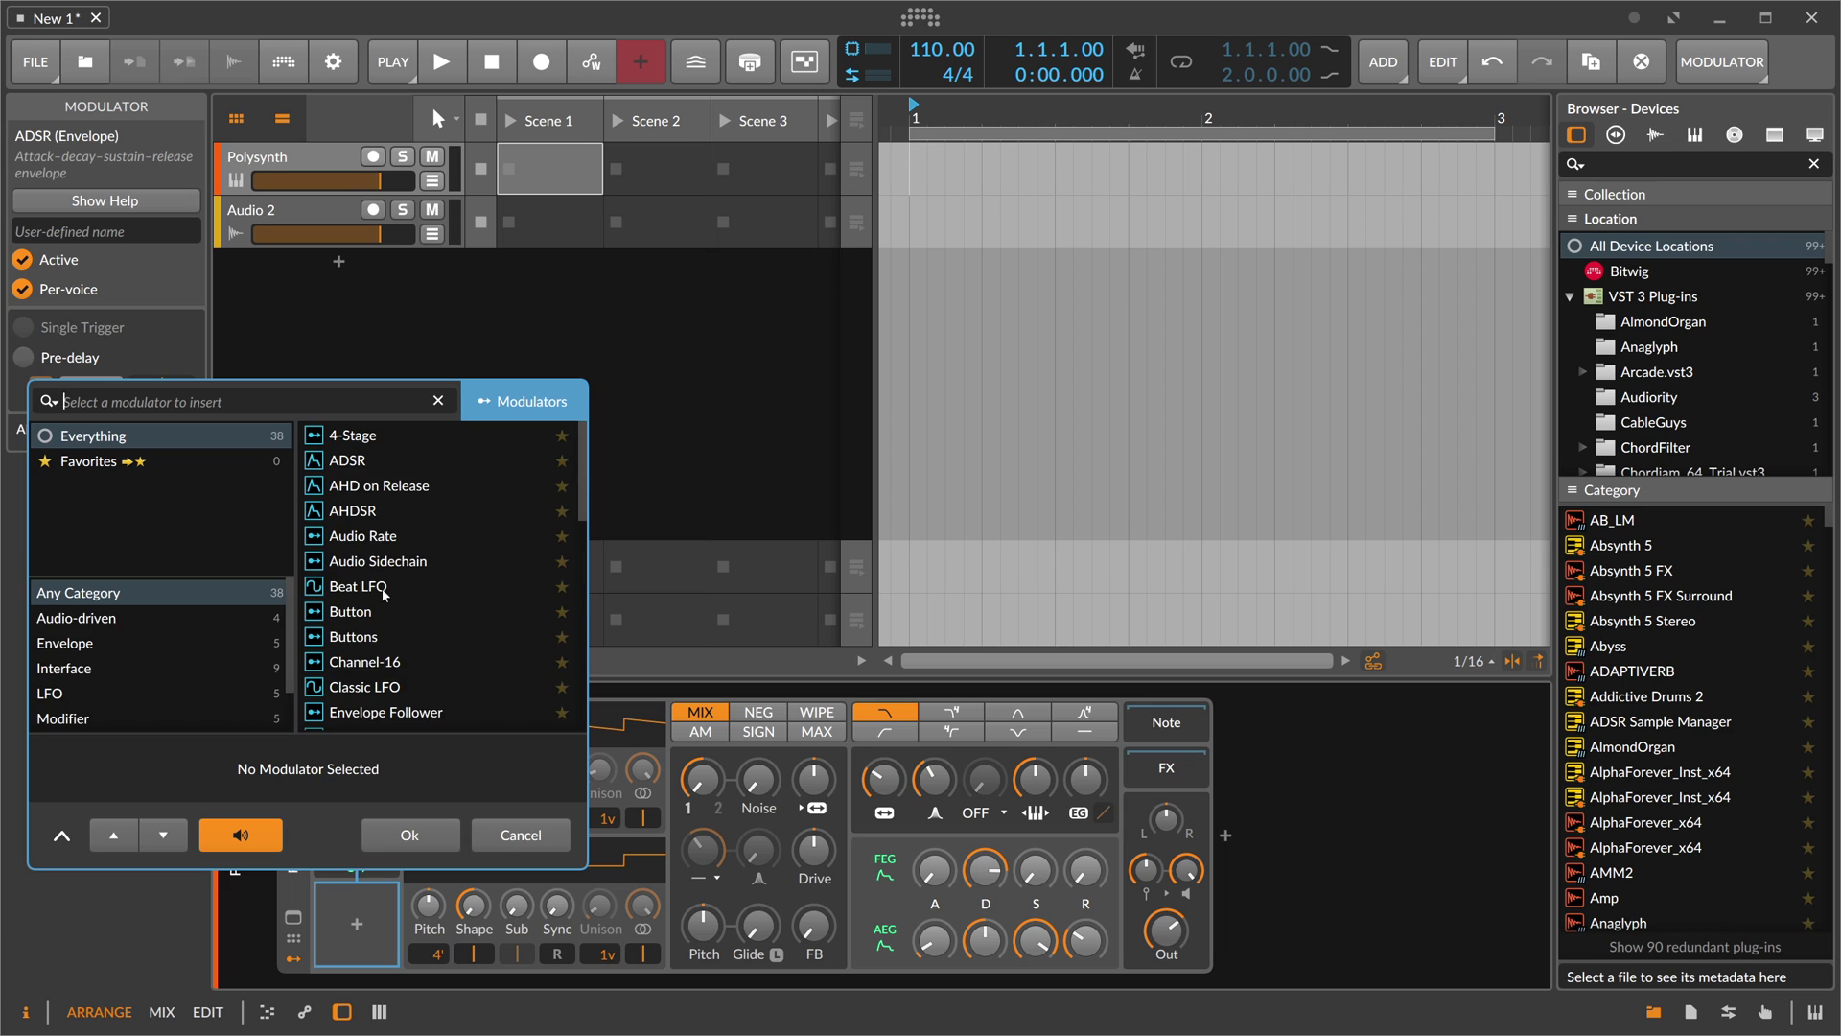
{"action": "type", "text": "lfo"}
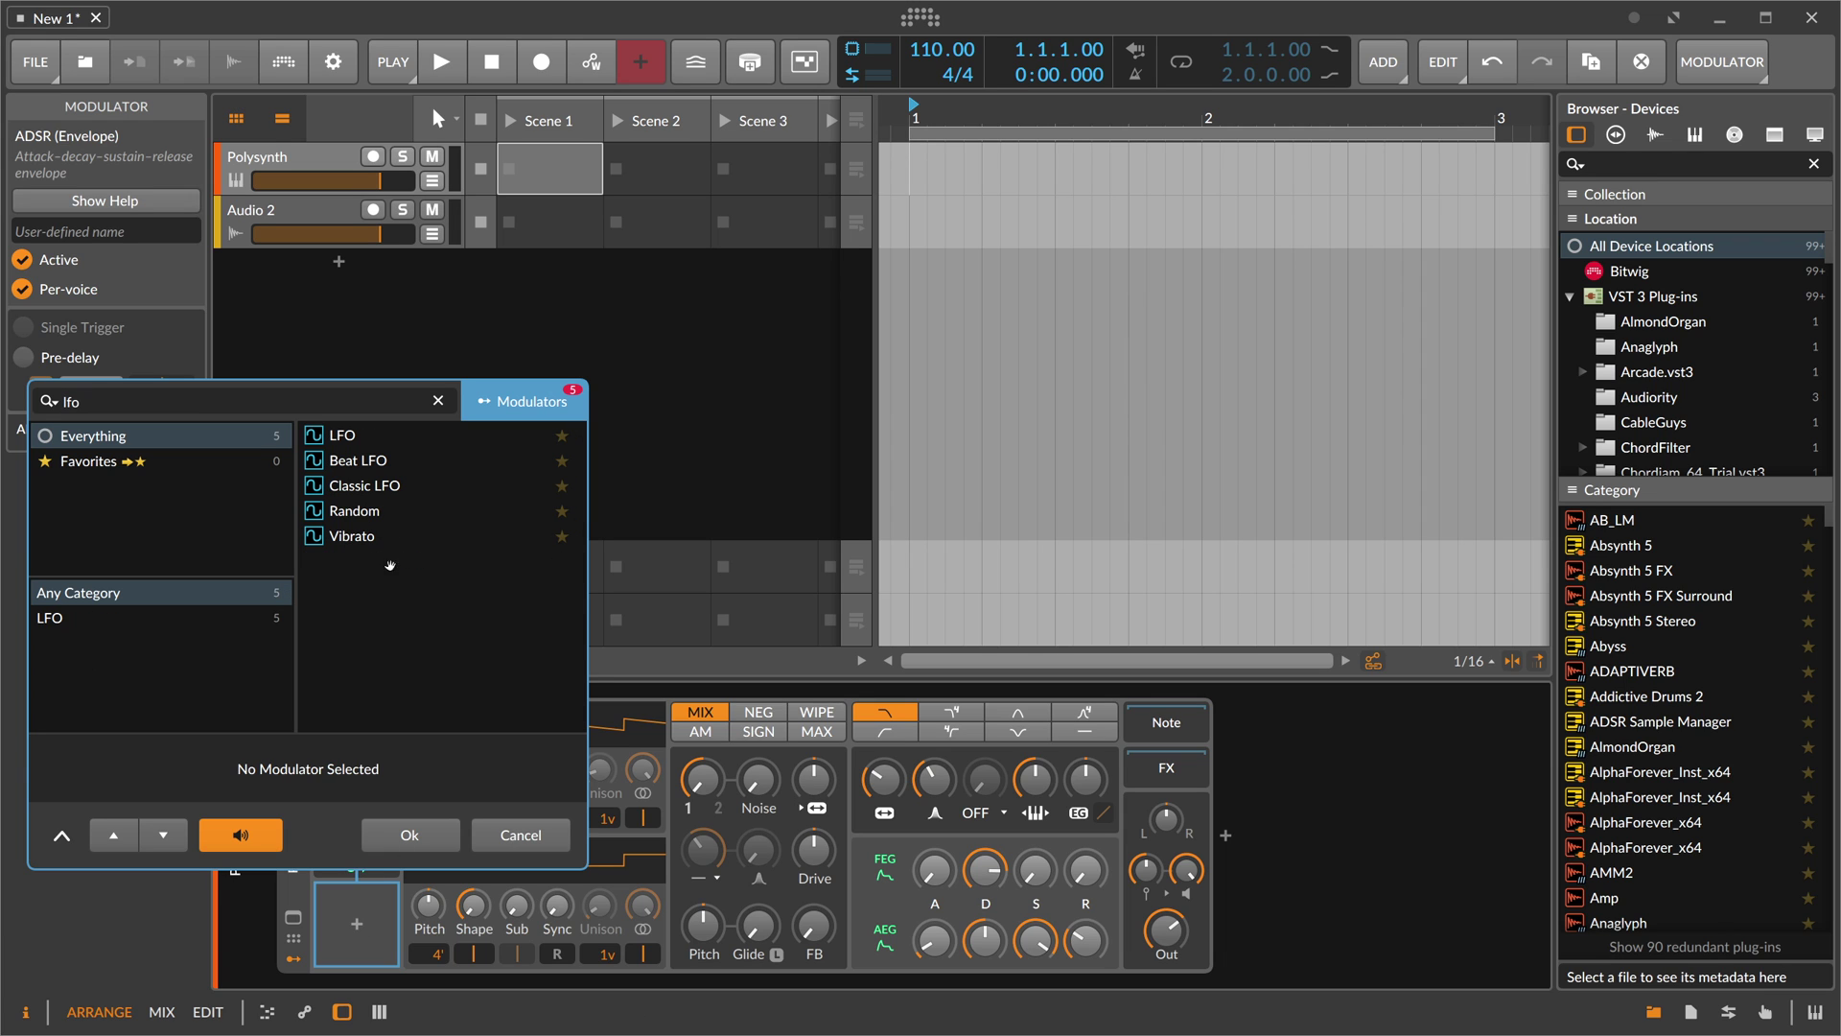
{"action": "double_click", "coordinate": [388, 485]}
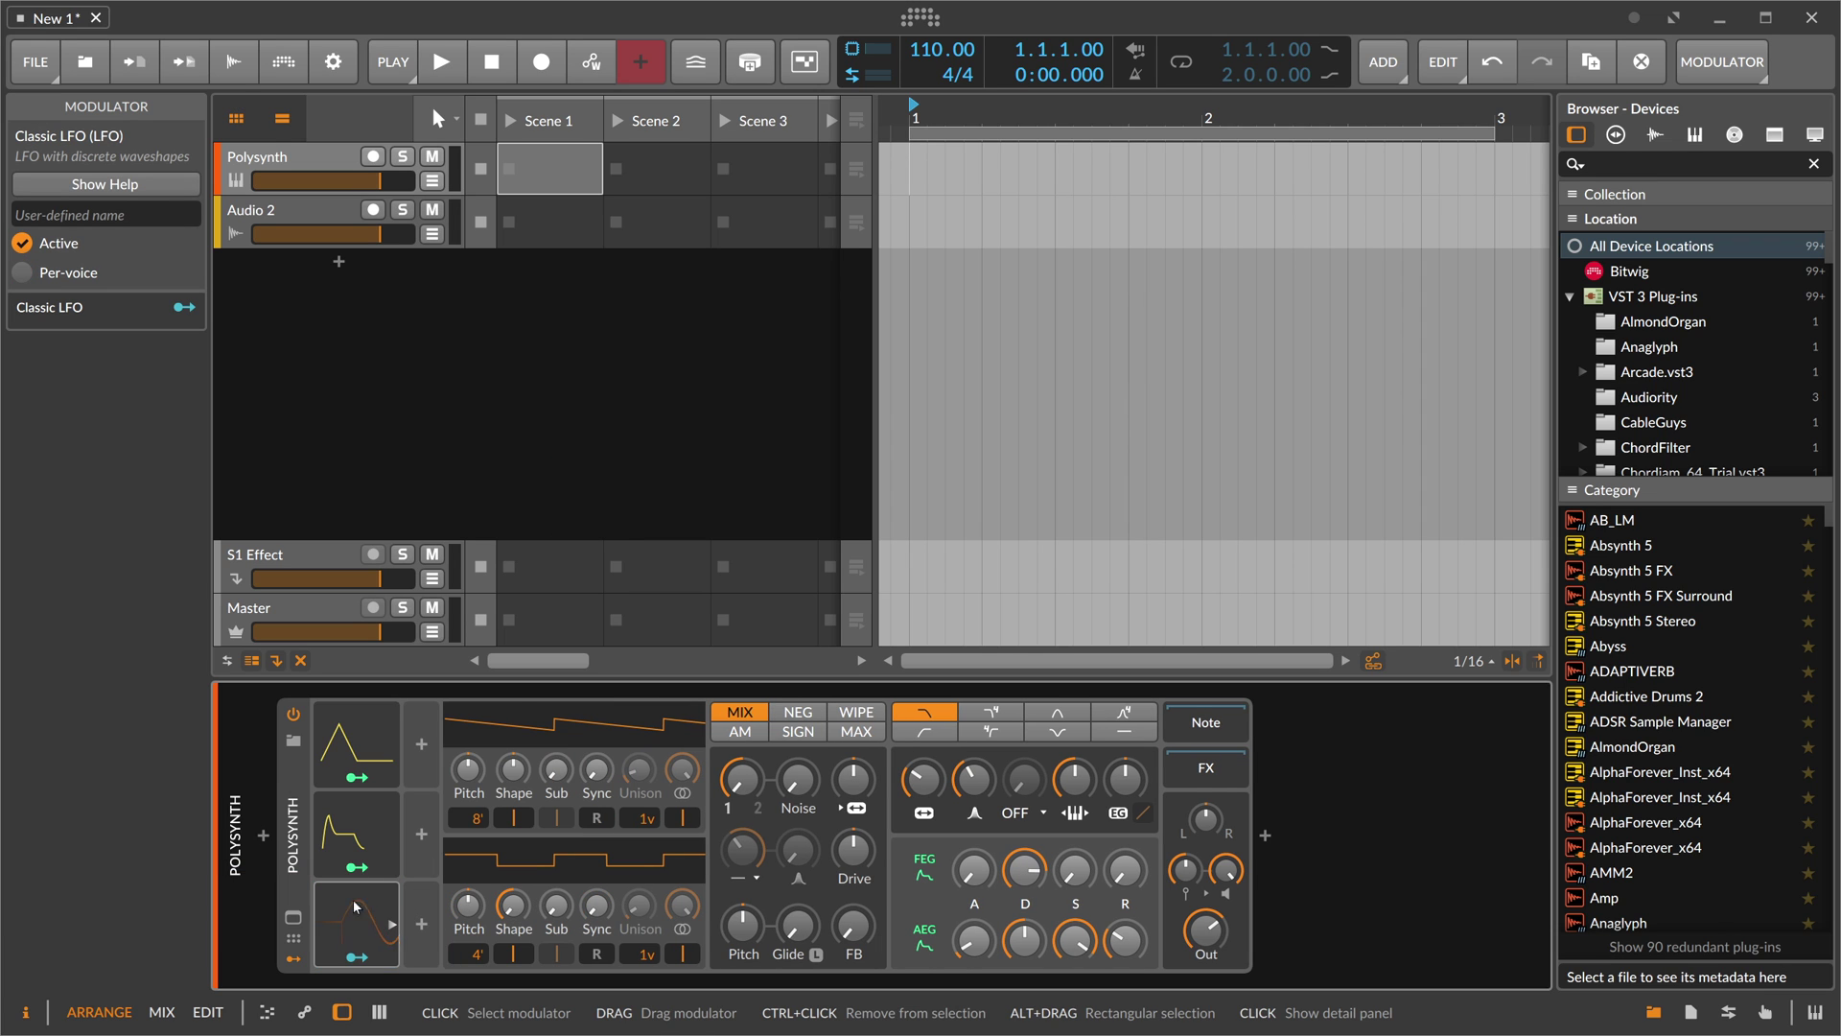
- Map the Classic LFO to the filter resonance with an amount of +0.103
{"action": "left_click", "coordinate": [357, 956]}
{"action": "left_click_drag", "start_coordinate": [973, 778], "coordinate": [973, 748]}
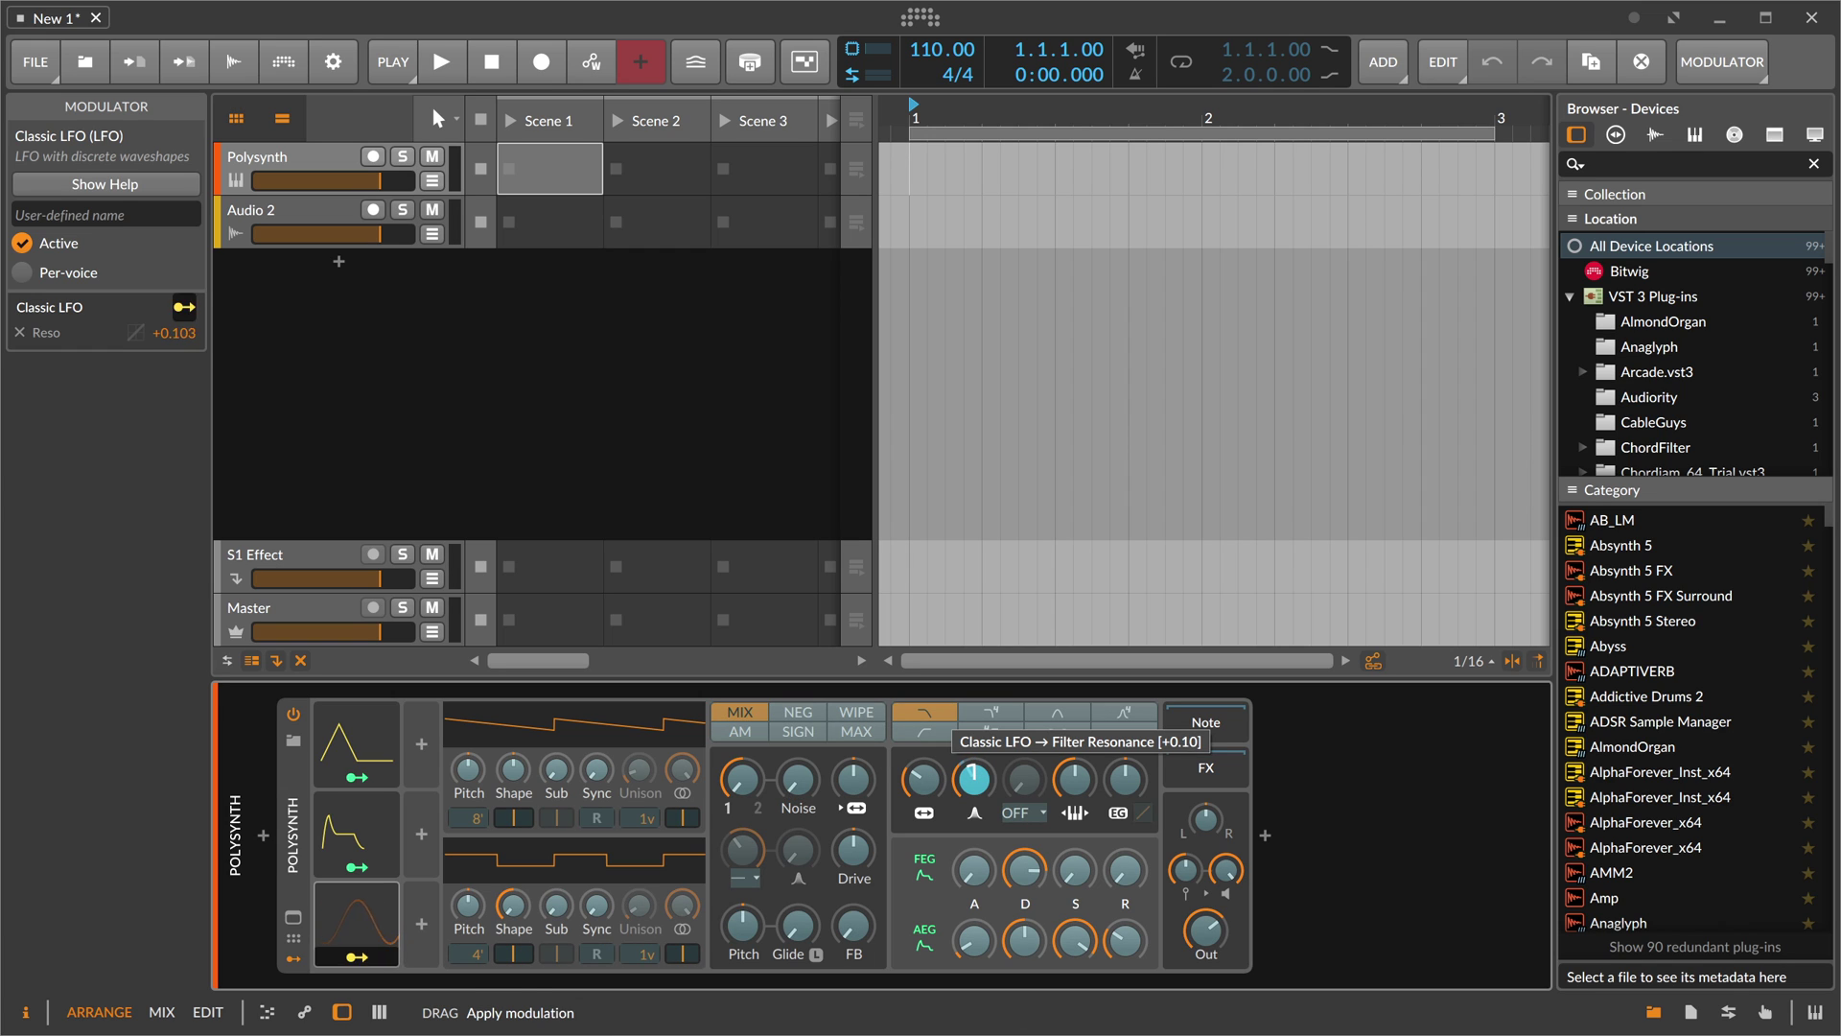
{"action": "left_click", "coordinate": [370, 957]}
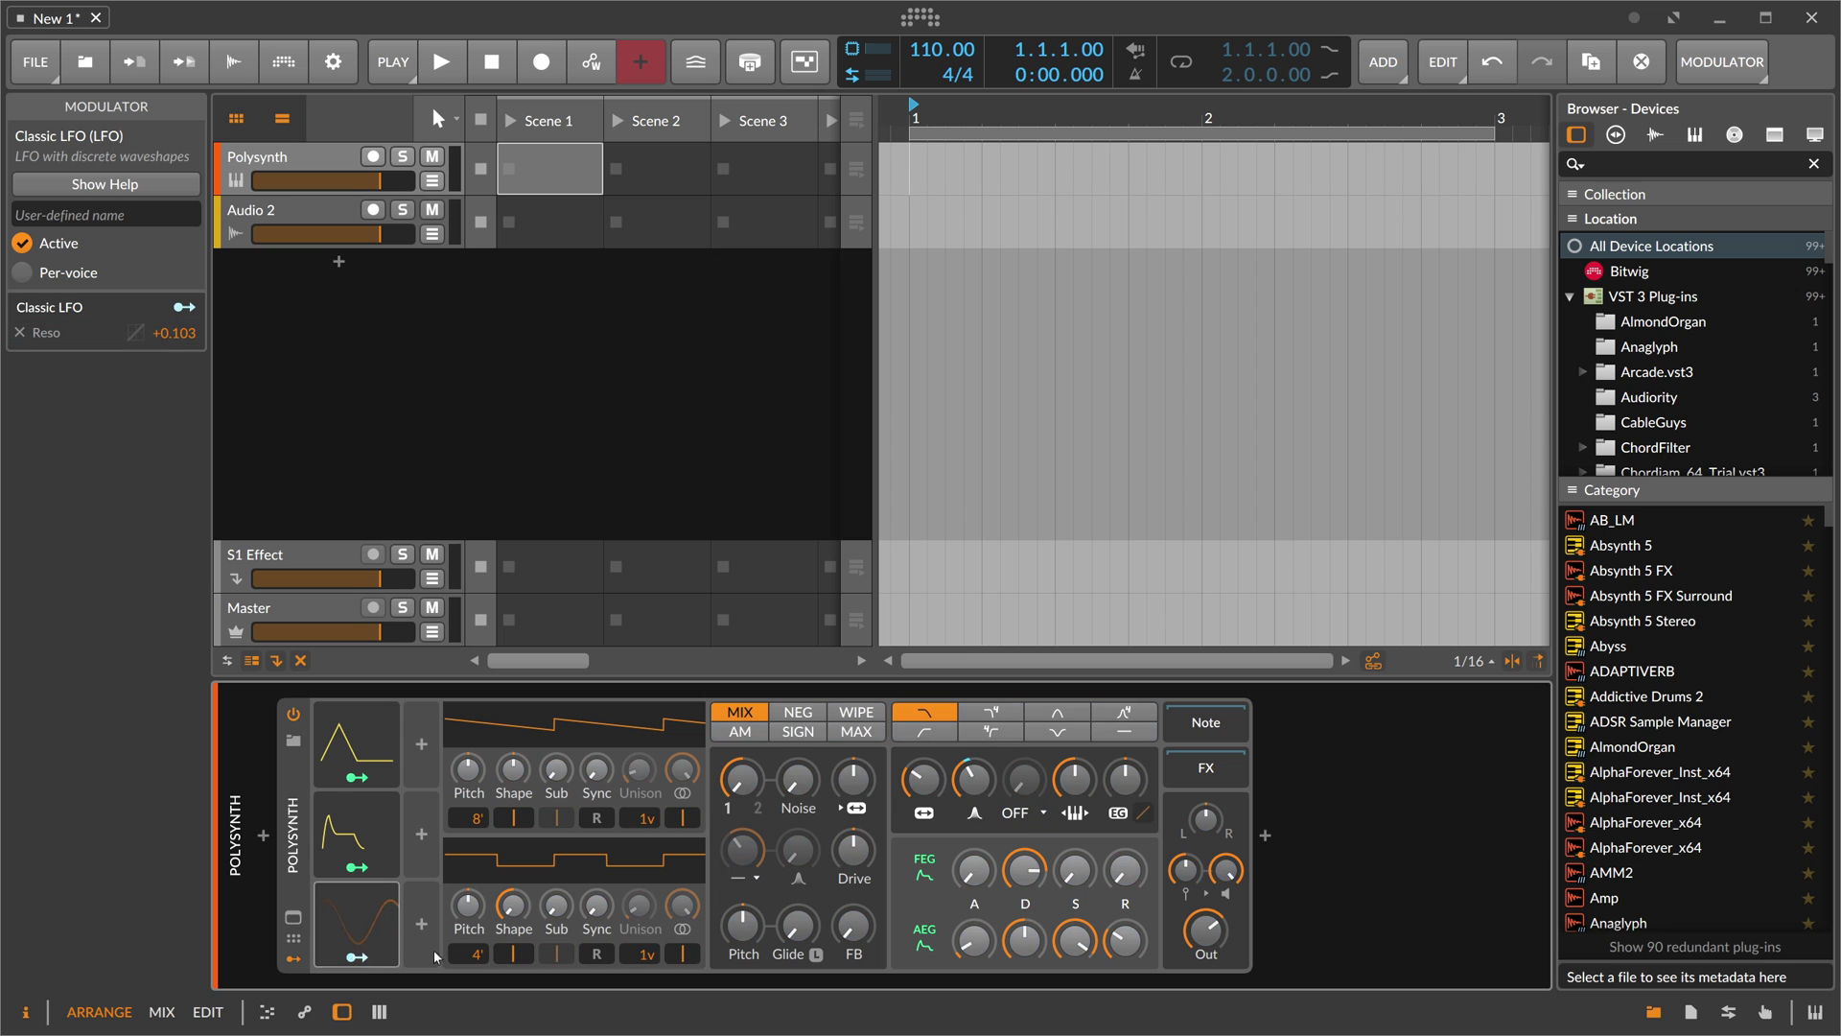
- Examine the settings of the 4-Stage, ADSR and Classic LFO modulators one at a time in their detail panels
{"action": "left_click", "coordinate": [360, 726]}
{"action": "left_click", "coordinate": [361, 727]}
{"action": "left_click", "coordinate": [361, 727]}
{"action": "left_click", "coordinate": [360, 732]}
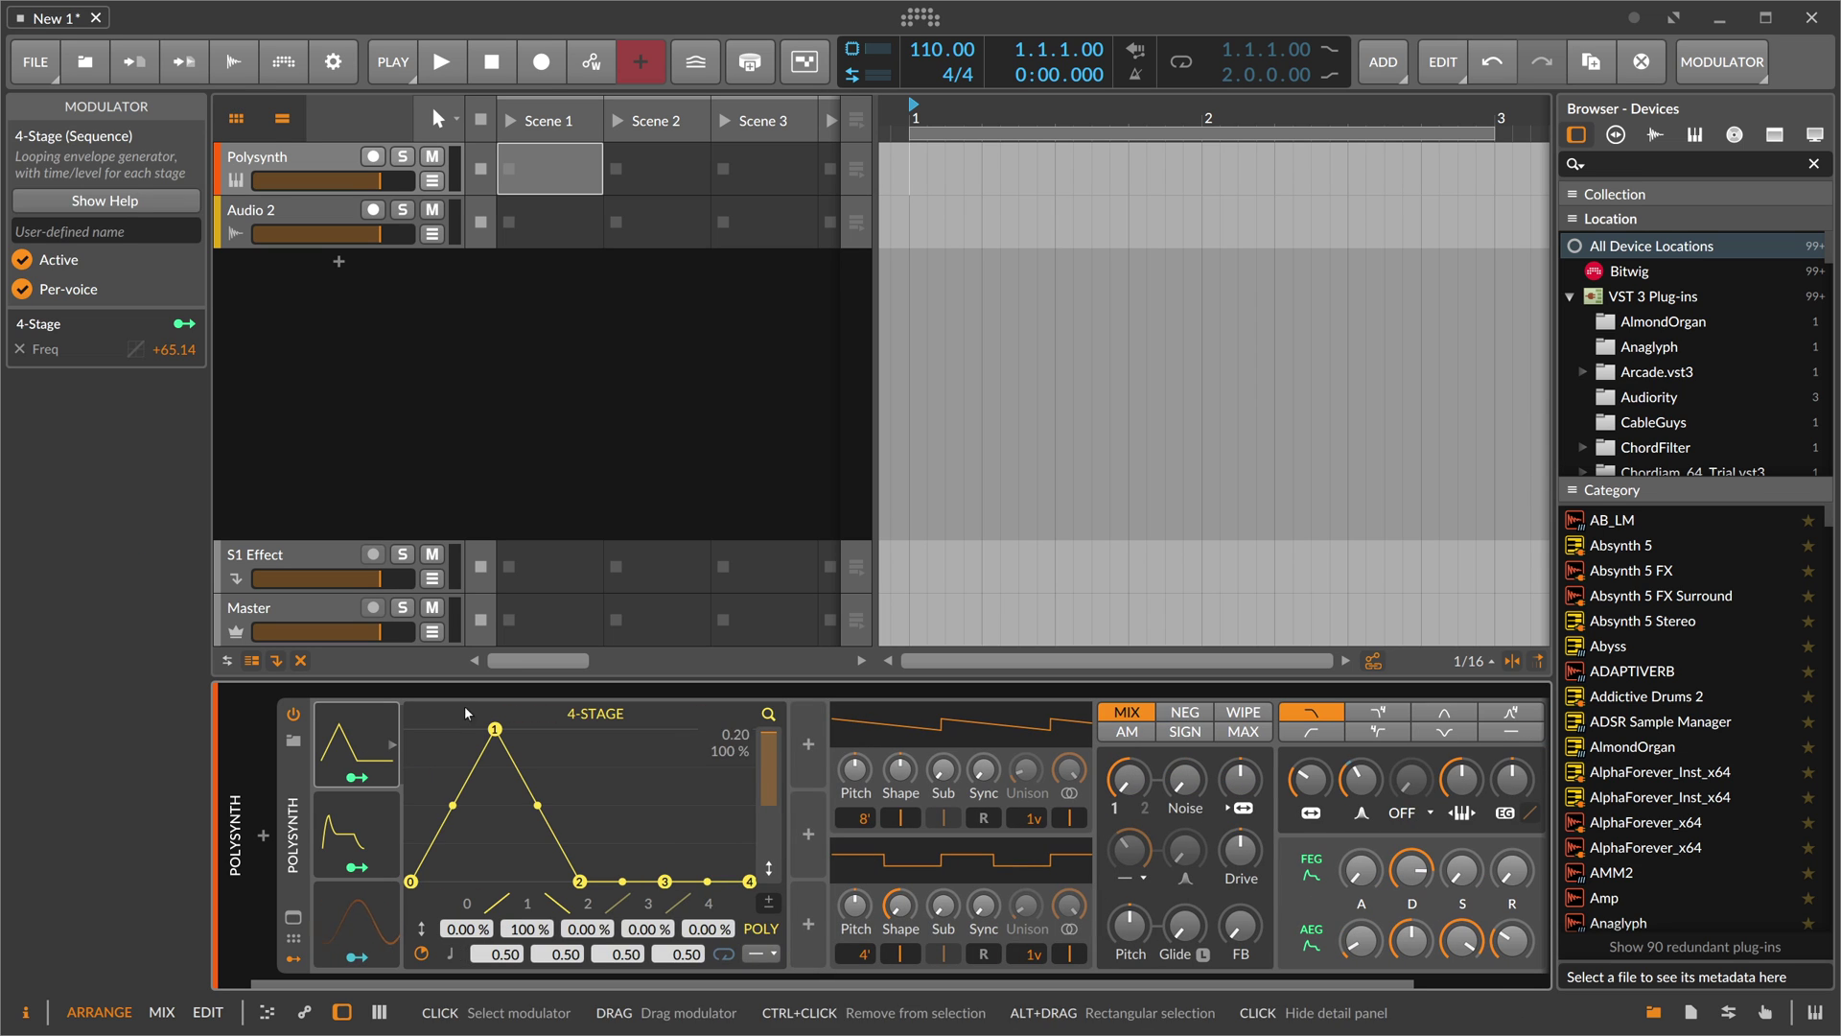
{"action": "left_click", "coordinate": [382, 731]}
{"action": "left_click", "coordinate": [363, 821]}
{"action": "left_click", "coordinate": [363, 822]}
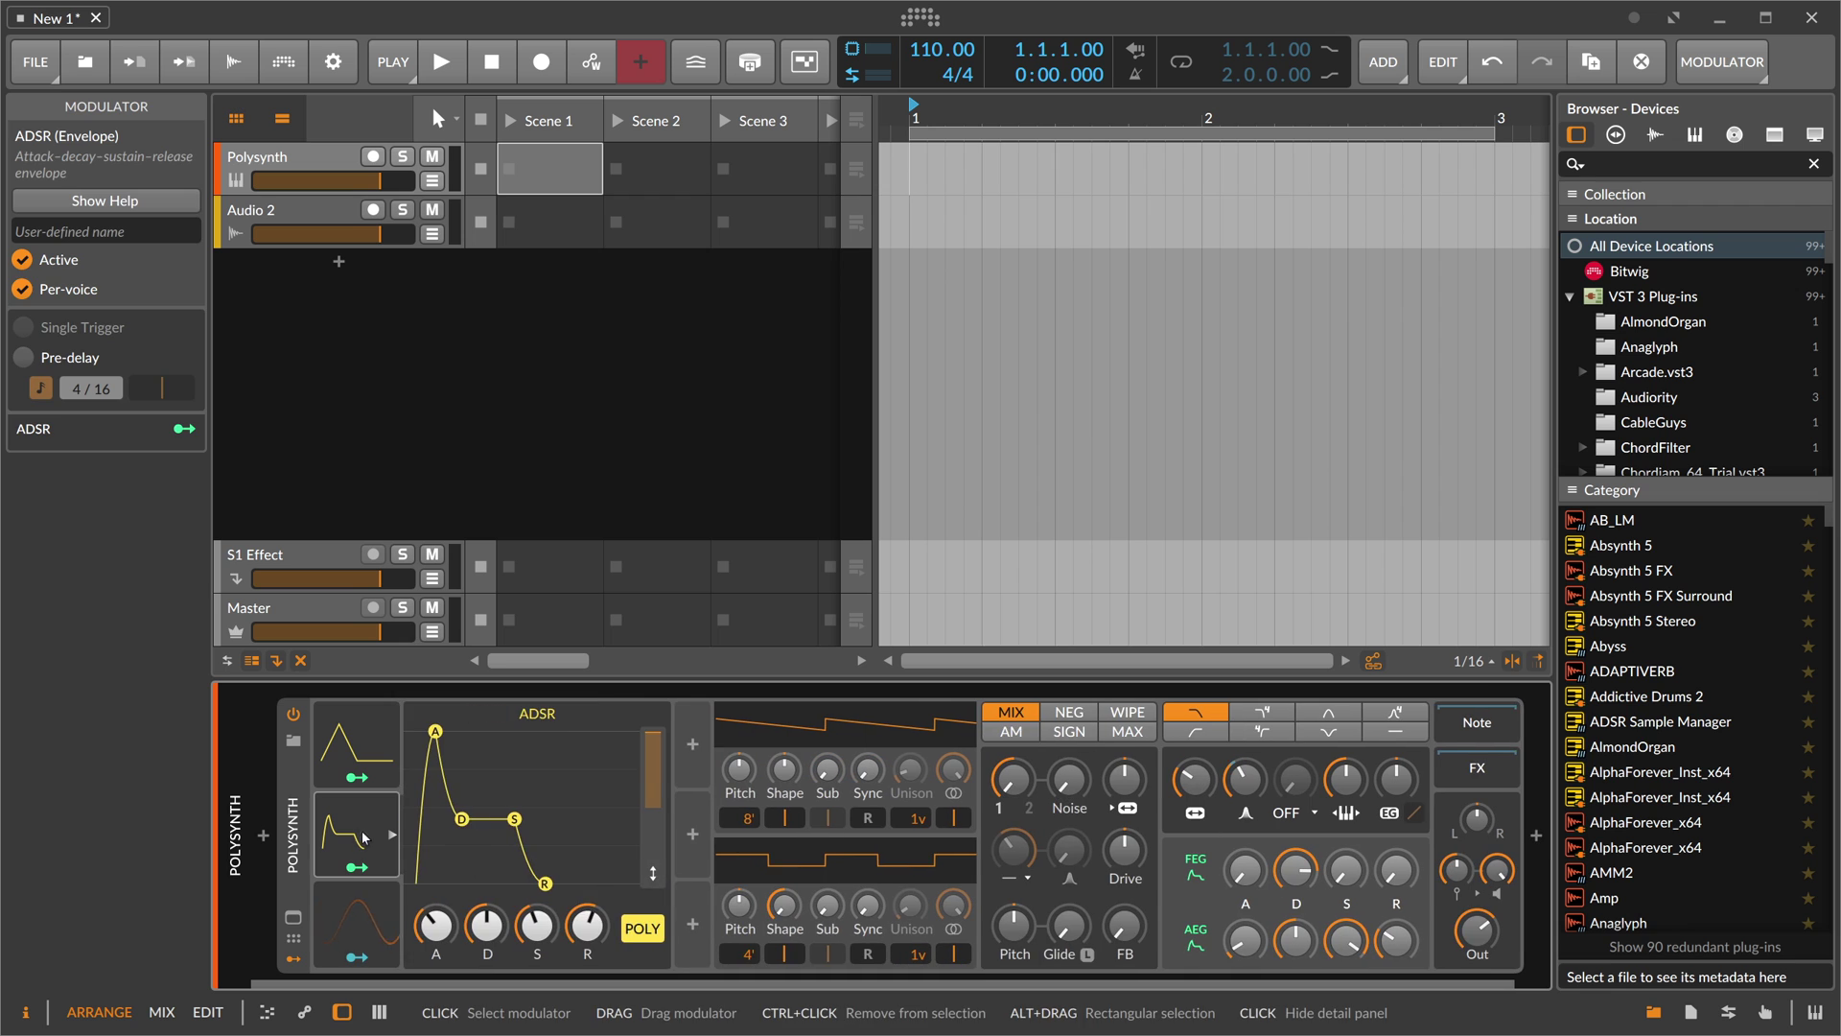
{"action": "left_click", "coordinate": [363, 822]}
{"action": "left_click", "coordinate": [356, 922]}
{"action": "left_click", "coordinate": [368, 822]}
{"action": "left_click", "coordinate": [362, 744]}
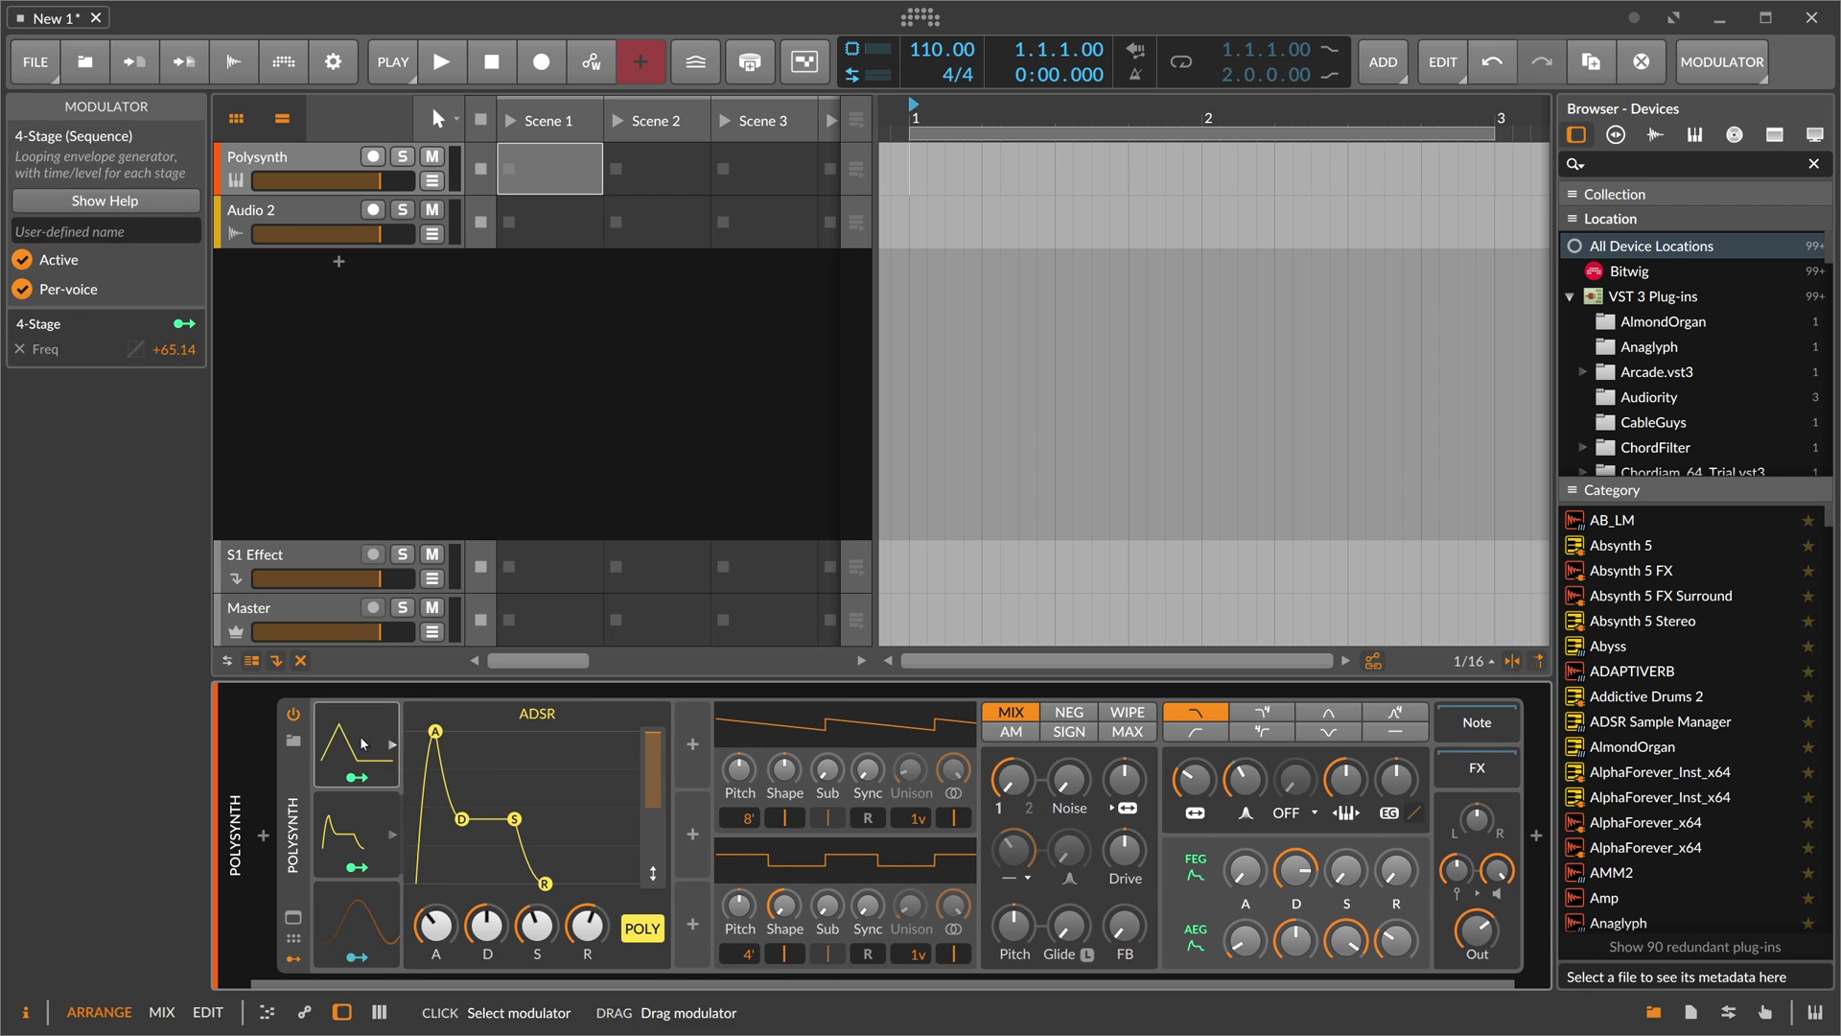
{"action": "left_click", "coordinate": [363, 817]}
{"action": "left_click", "coordinate": [363, 900]}
{"action": "left_click", "coordinate": [366, 818]}
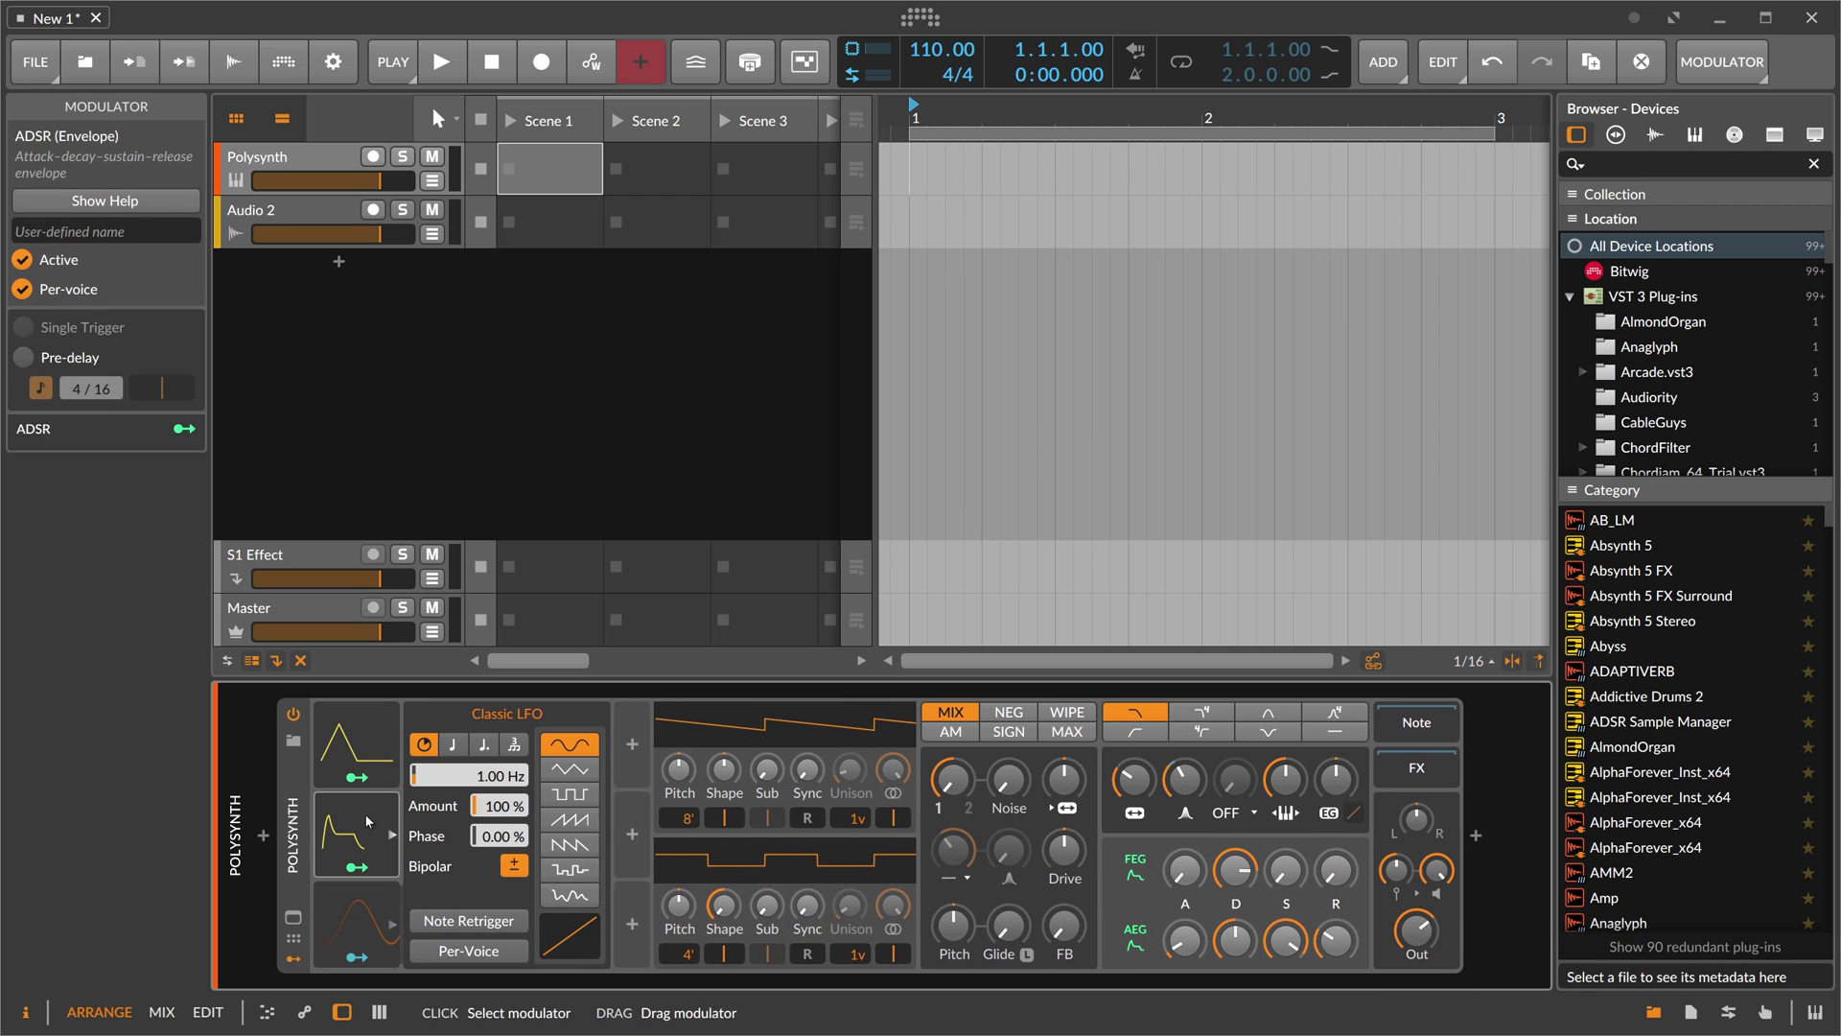
{"action": "left_click", "coordinate": [361, 739]}
{"action": "left_click", "coordinate": [361, 815]}
{"action": "left_click", "coordinate": [356, 898]}
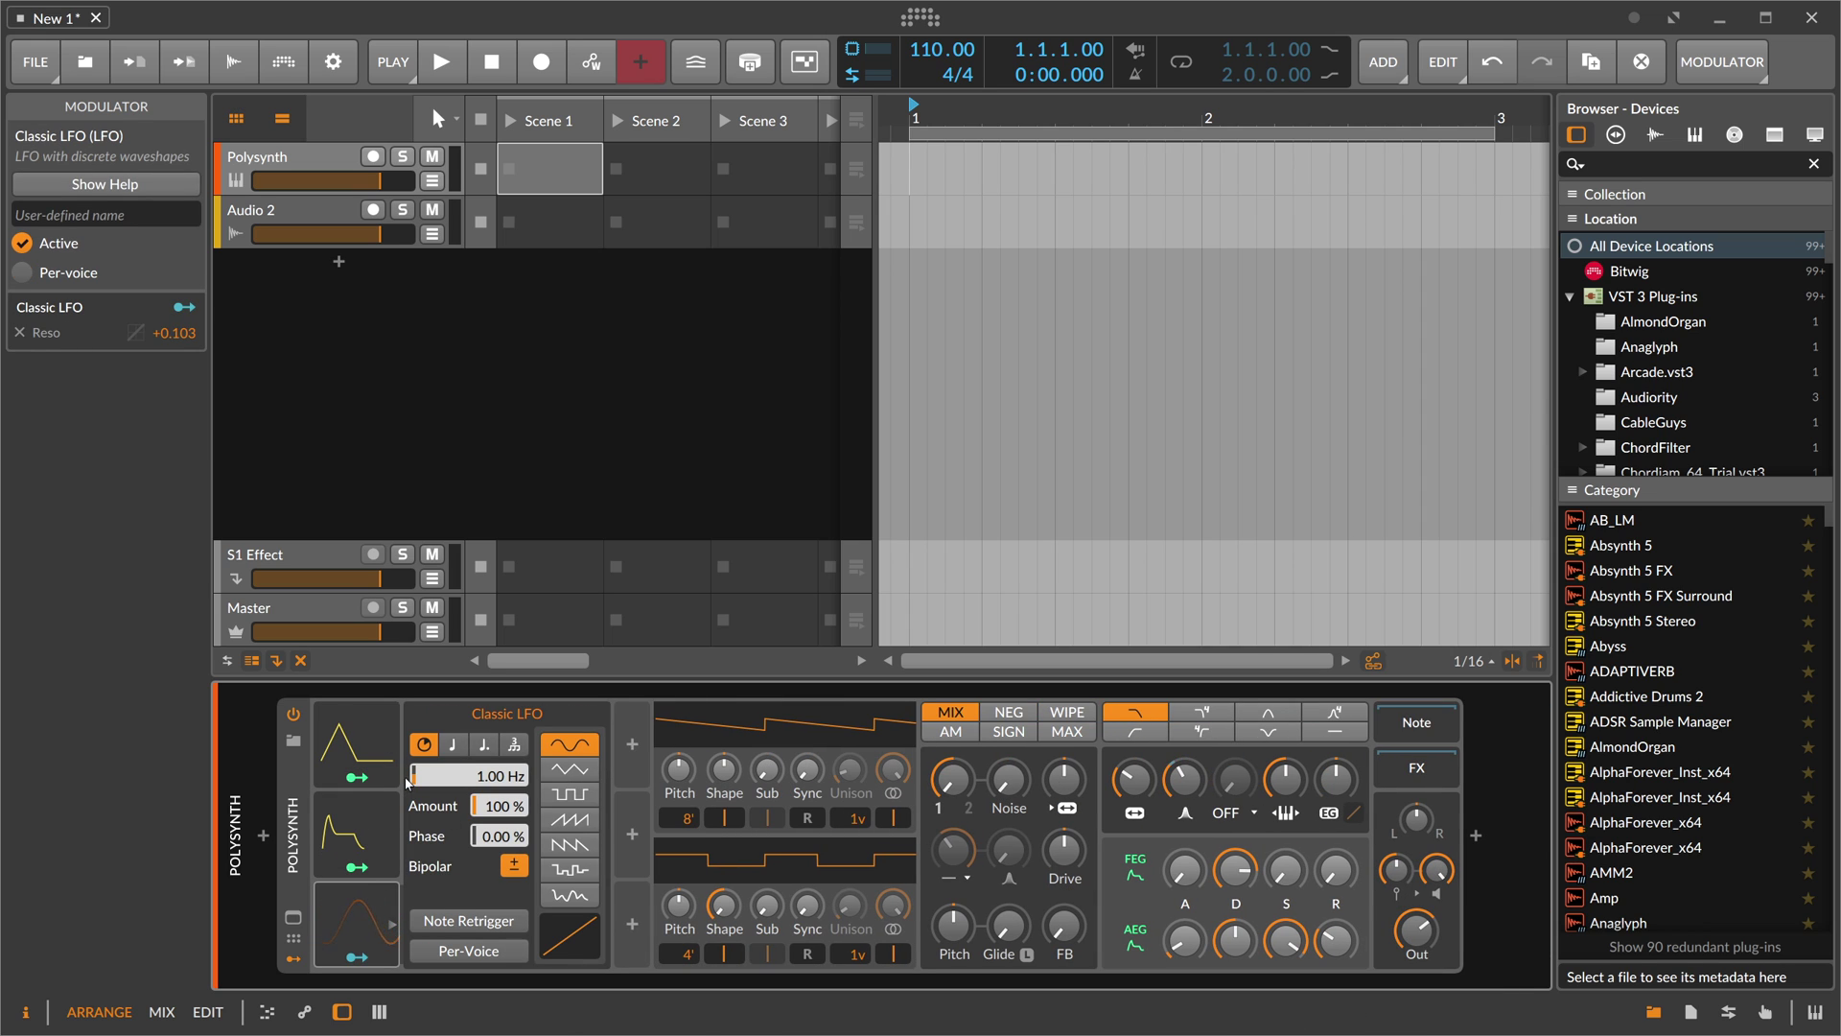
- View the detail panels of all three modulators side by side and collapse them again
{"action": "left_click", "coordinate": [369, 839], "text": "ctrl"}
{"action": "left_click", "coordinate": [366, 765], "text": "ctrl"}
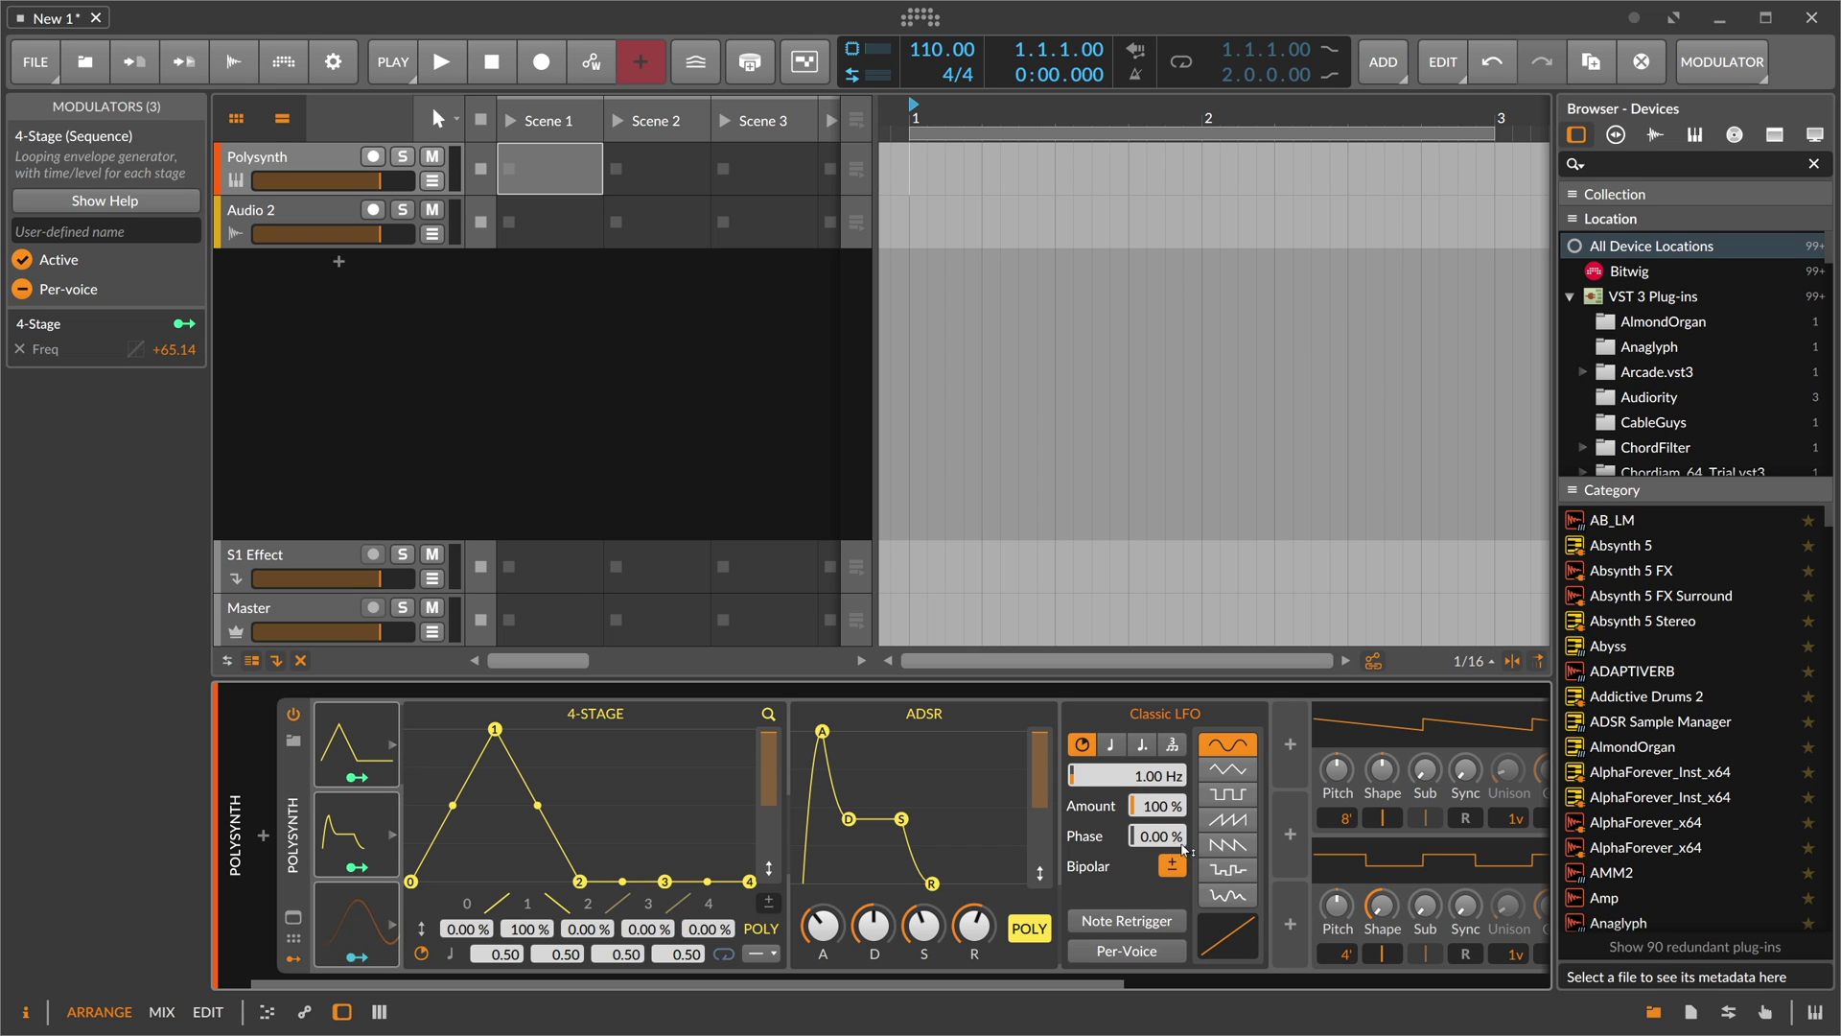
{"action": "left_click", "coordinate": [357, 902]}
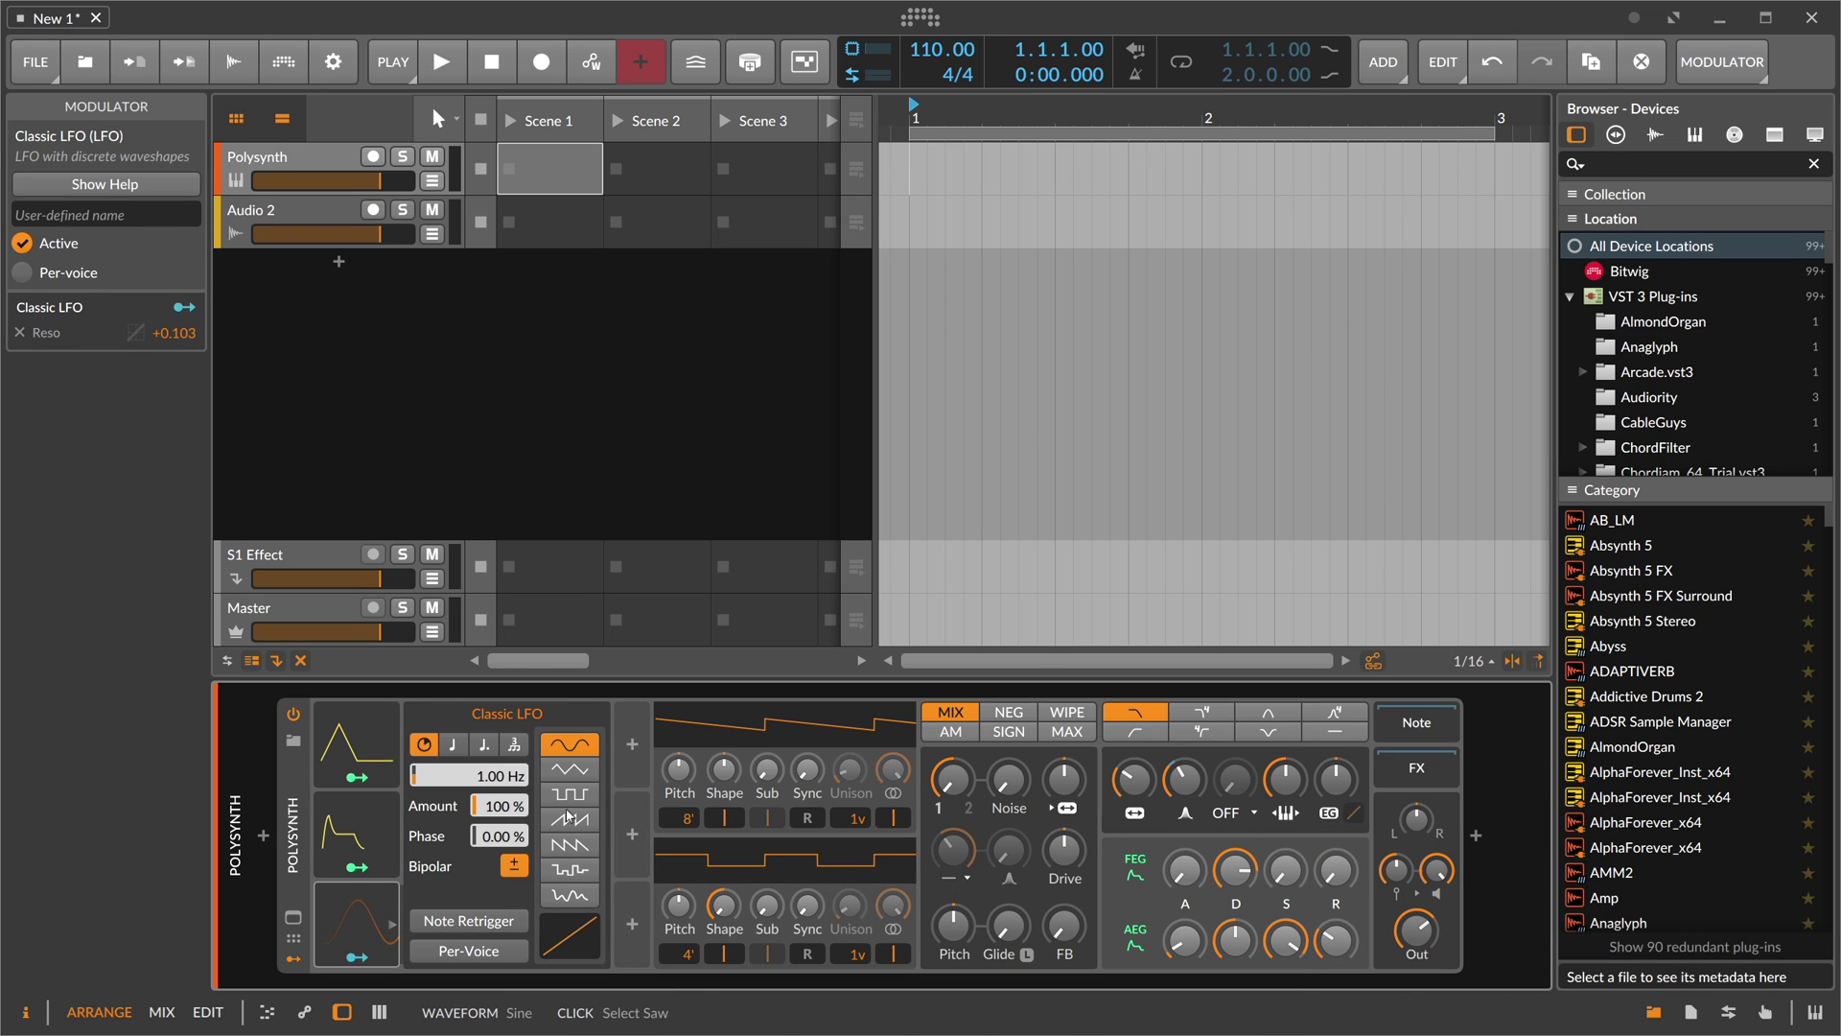
{"action": "left_click", "coordinate": [354, 827]}
{"action": "left_click", "coordinate": [354, 827]}
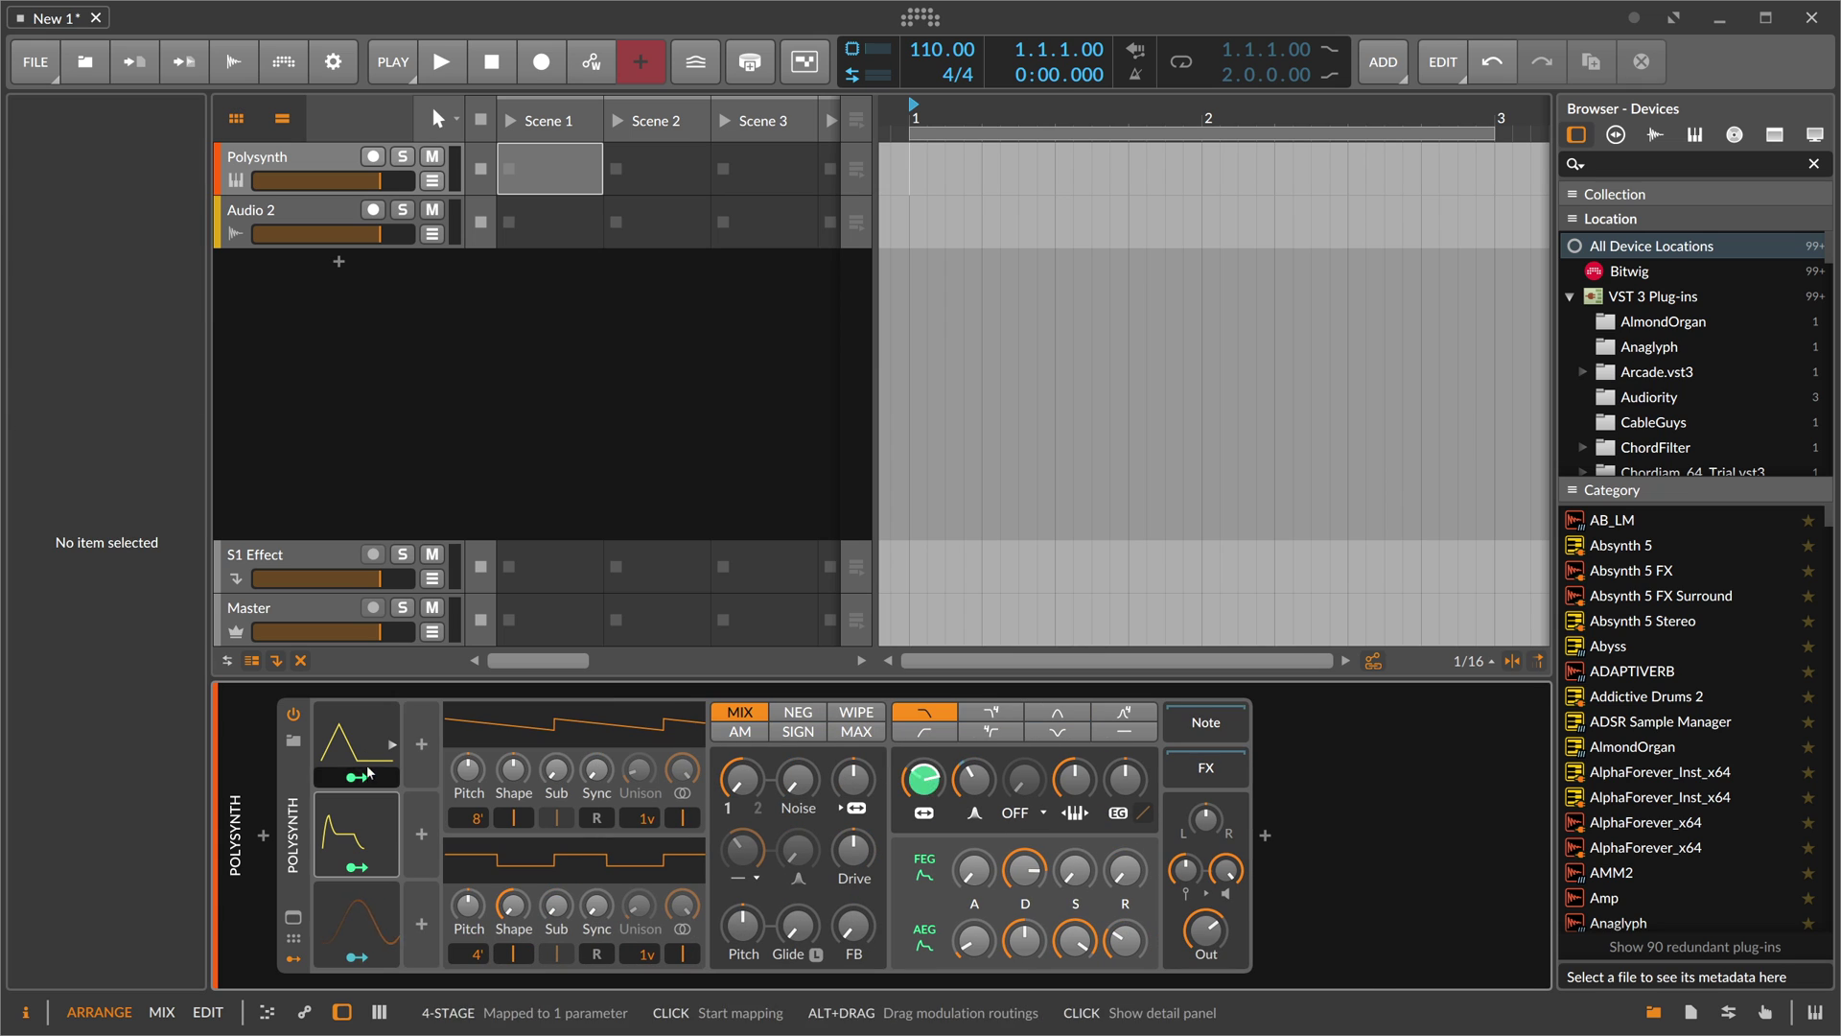
- Copy the 4-Stage and ADSR modulators into the adjacent column and duplicate the copied ADSR twice
{"action": "left_click_drag", "start_coordinate": [359, 736], "coordinate": [428, 744]}
{"action": "left_click_drag", "start_coordinate": [365, 824], "coordinate": [450, 822]}
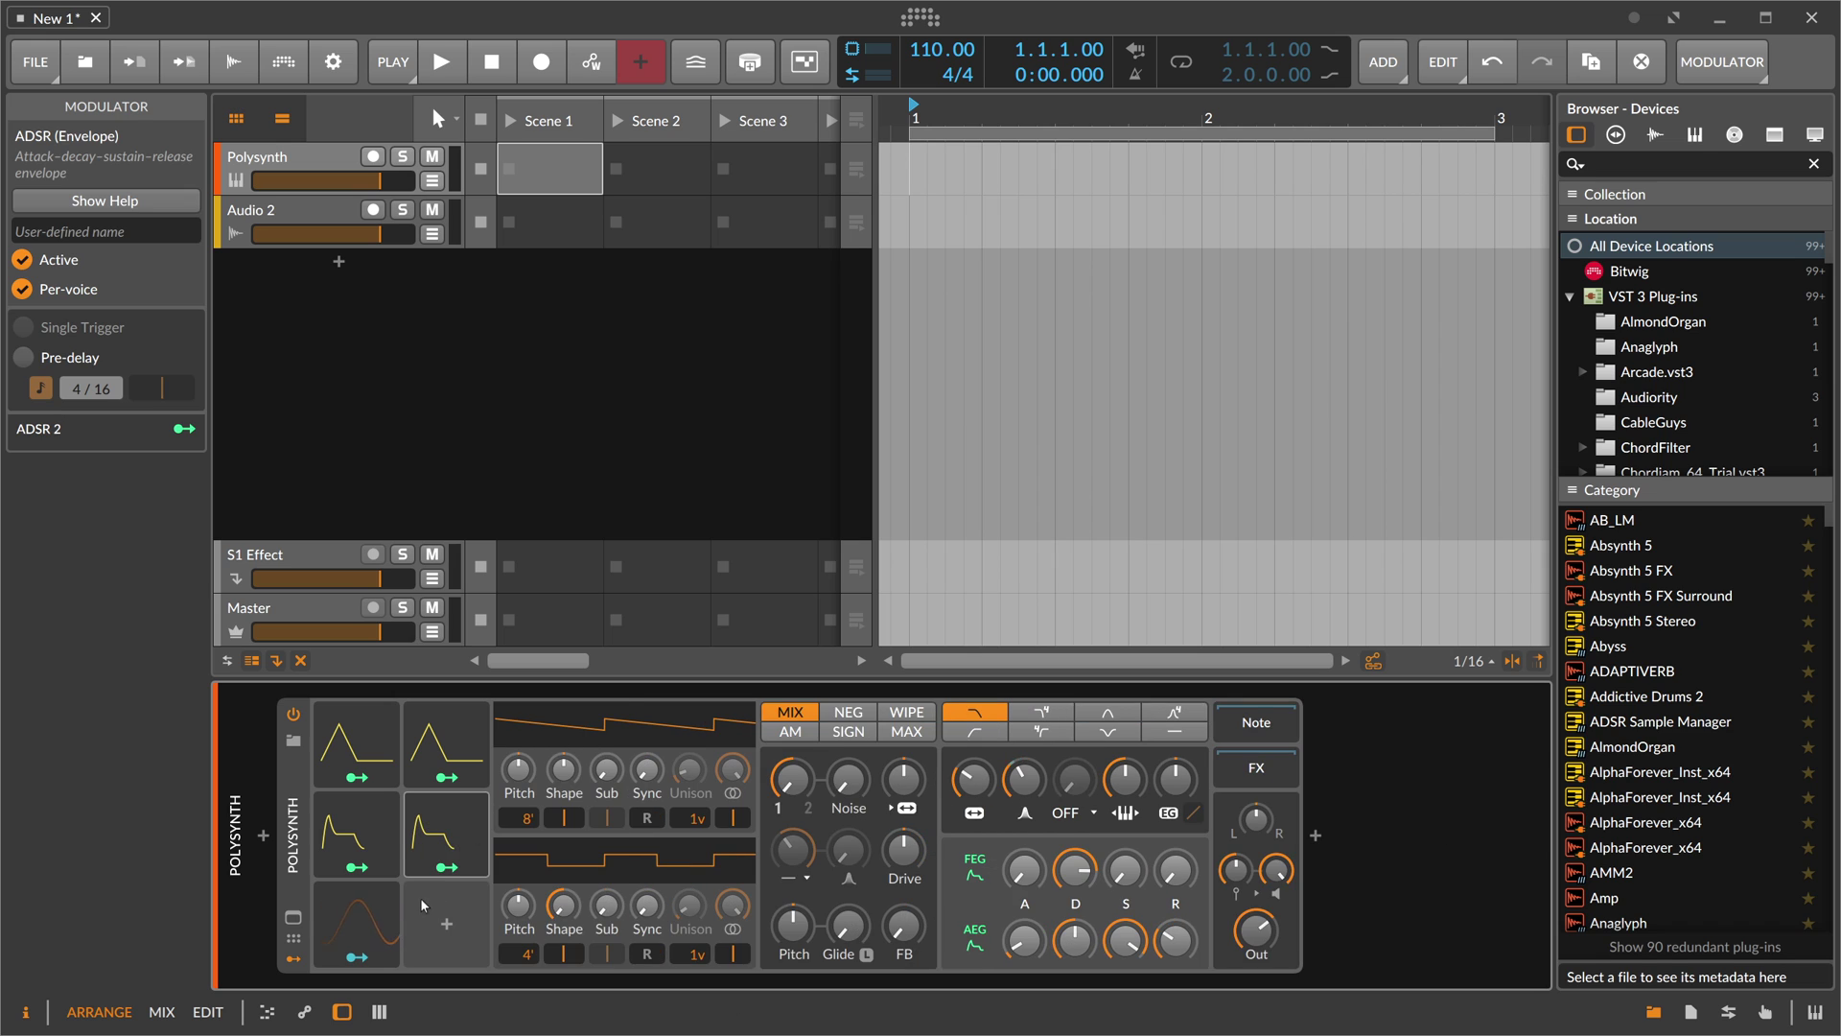
{"action": "left_click", "coordinate": [459, 813]}
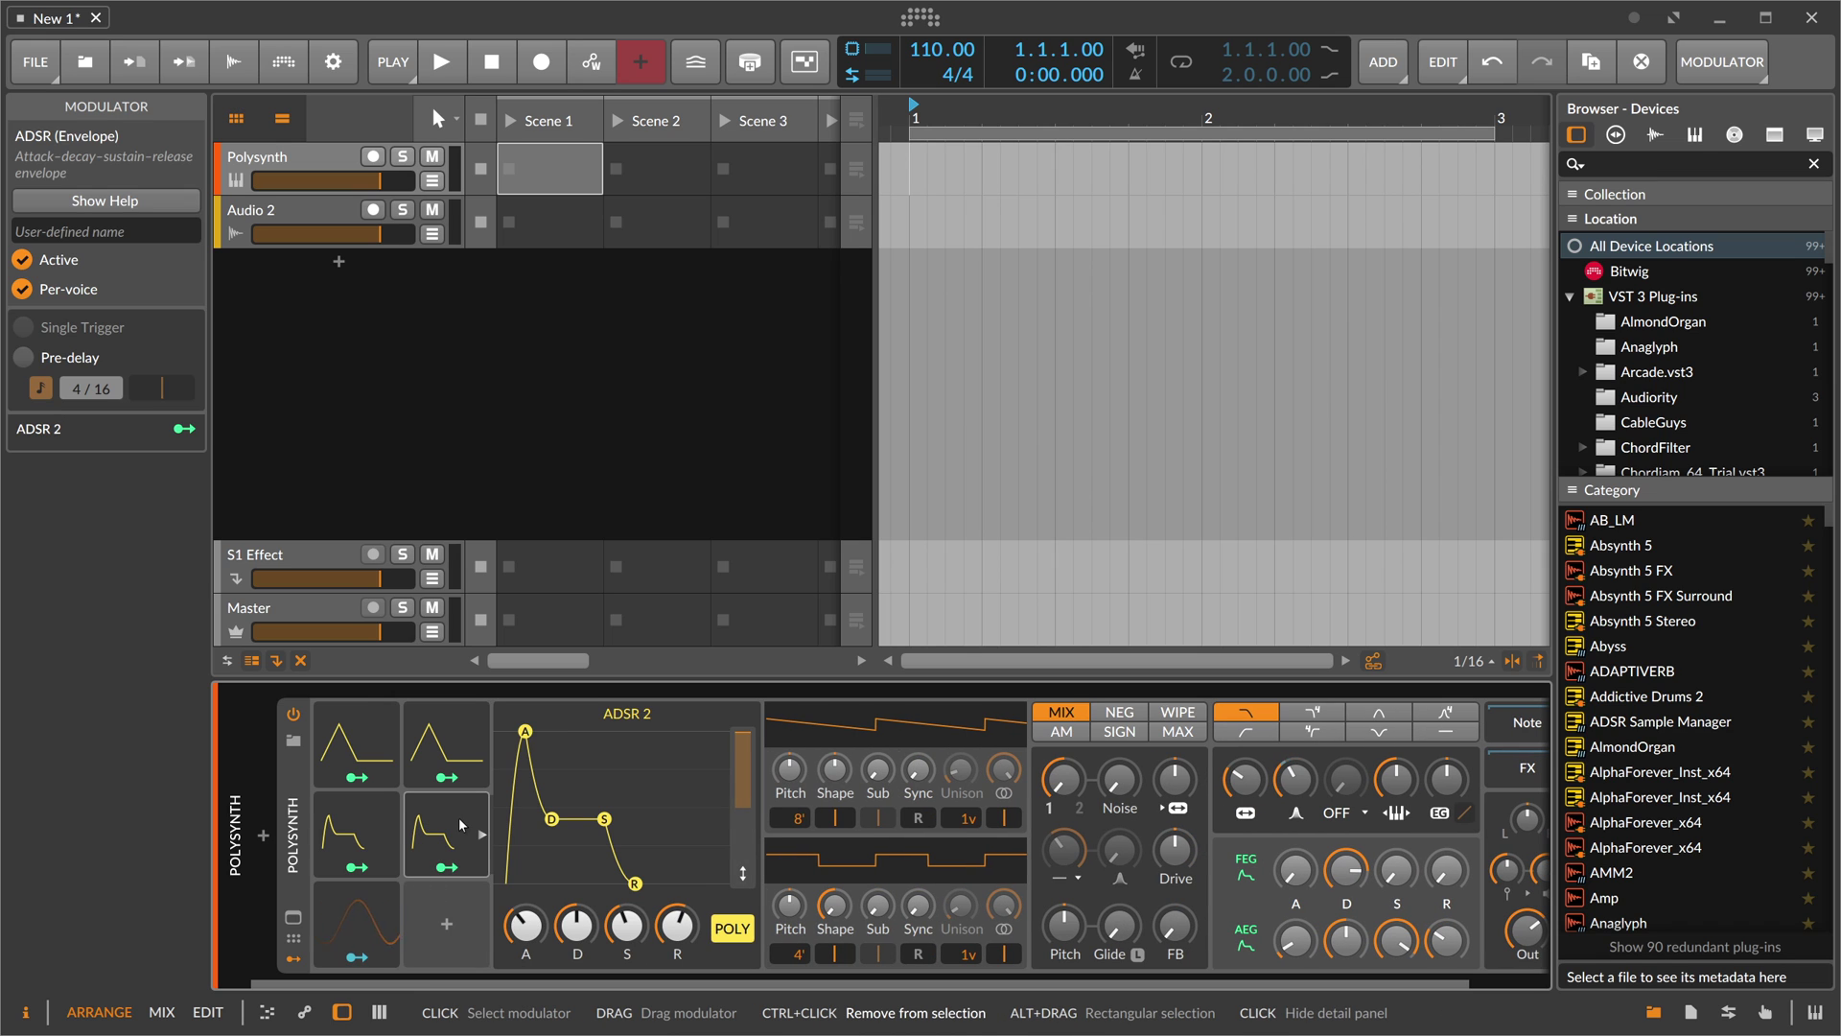
{"action": "key", "text": "ctrl+d"}
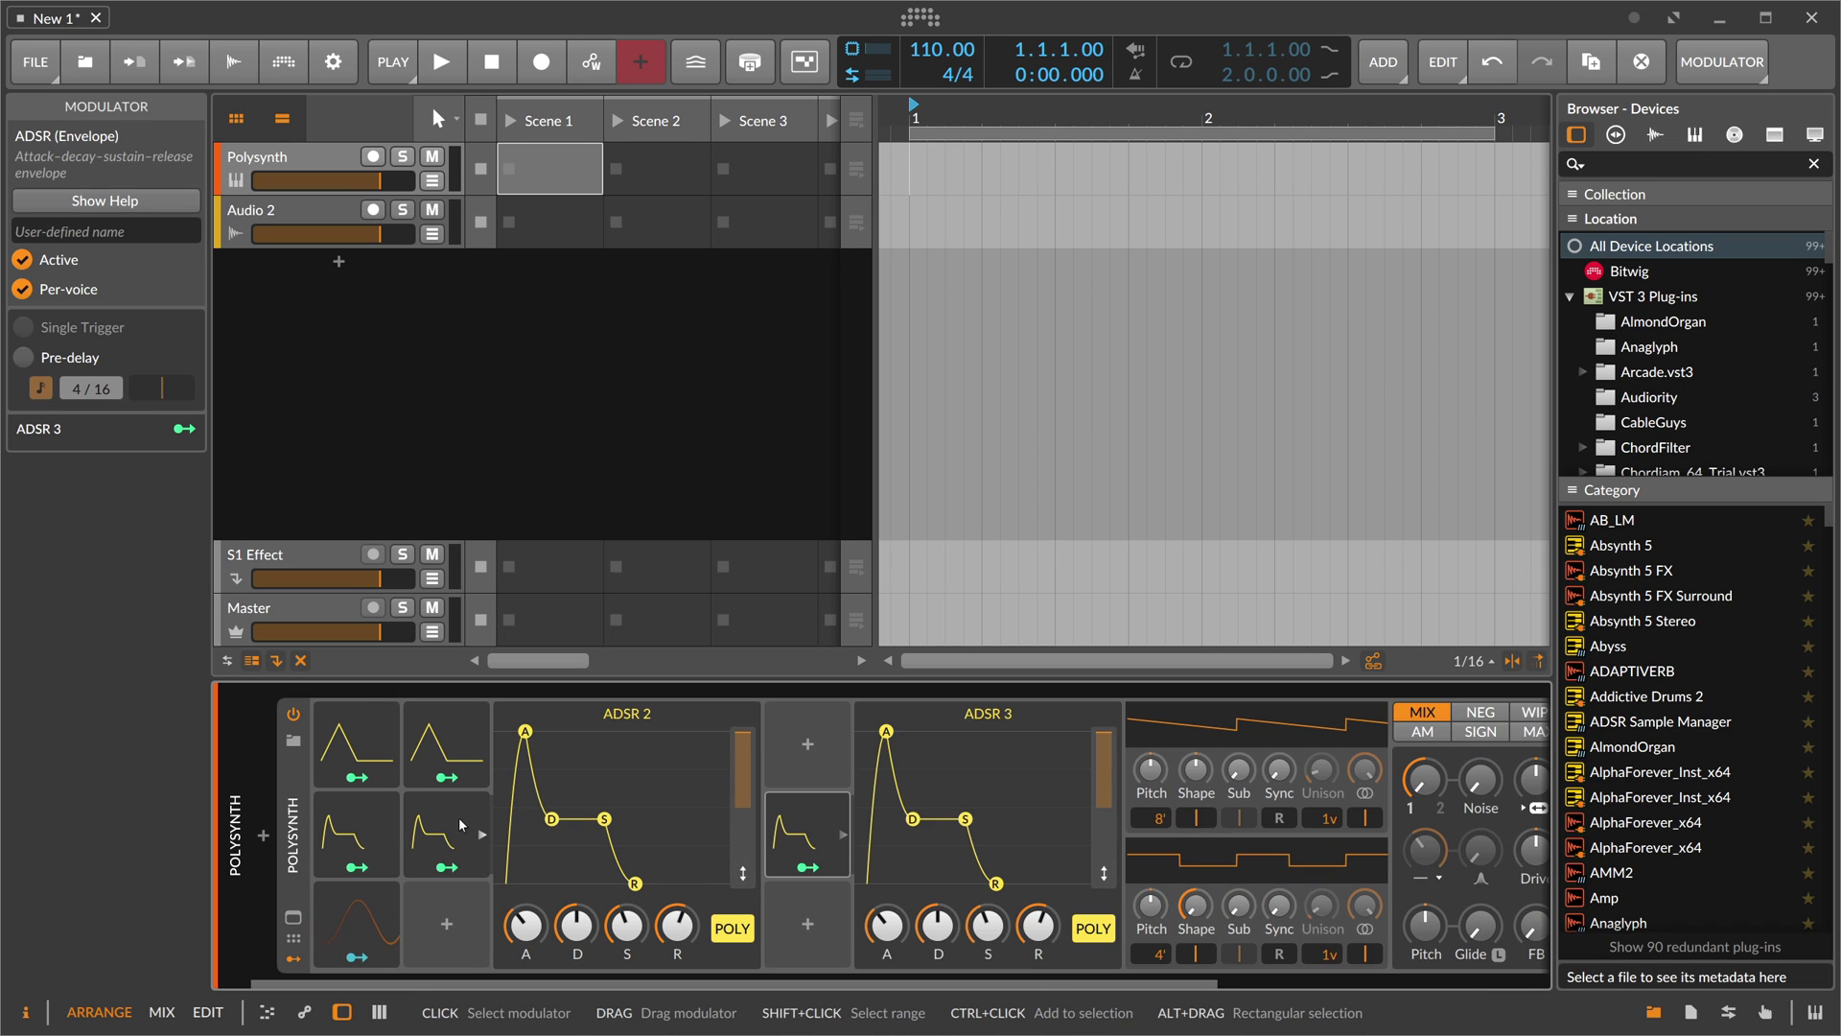
{"action": "key", "text": "ctrl+d"}
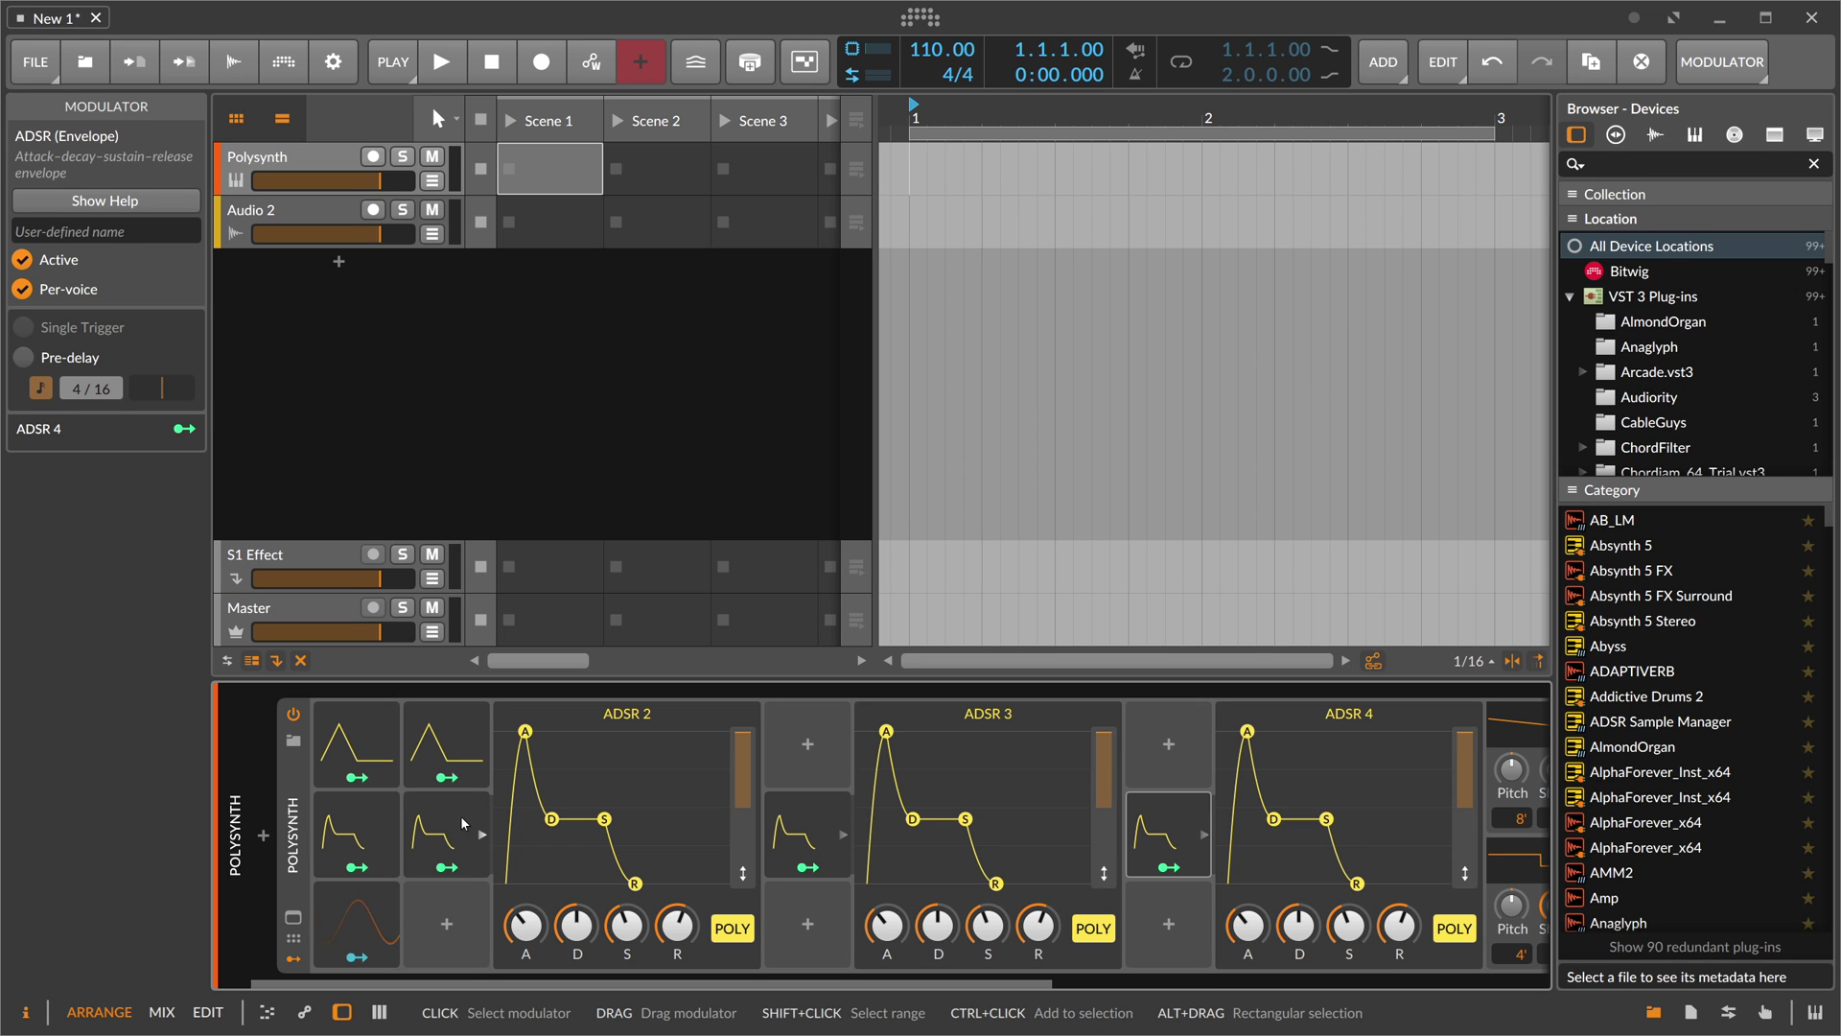
- Collapse the copied ADSR's details and move its two duplicates to the second column's last slot and the third column's first slot
{"action": "left_click", "coordinate": [451, 808]}
{"action": "left_click", "coordinate": [482, 833]}
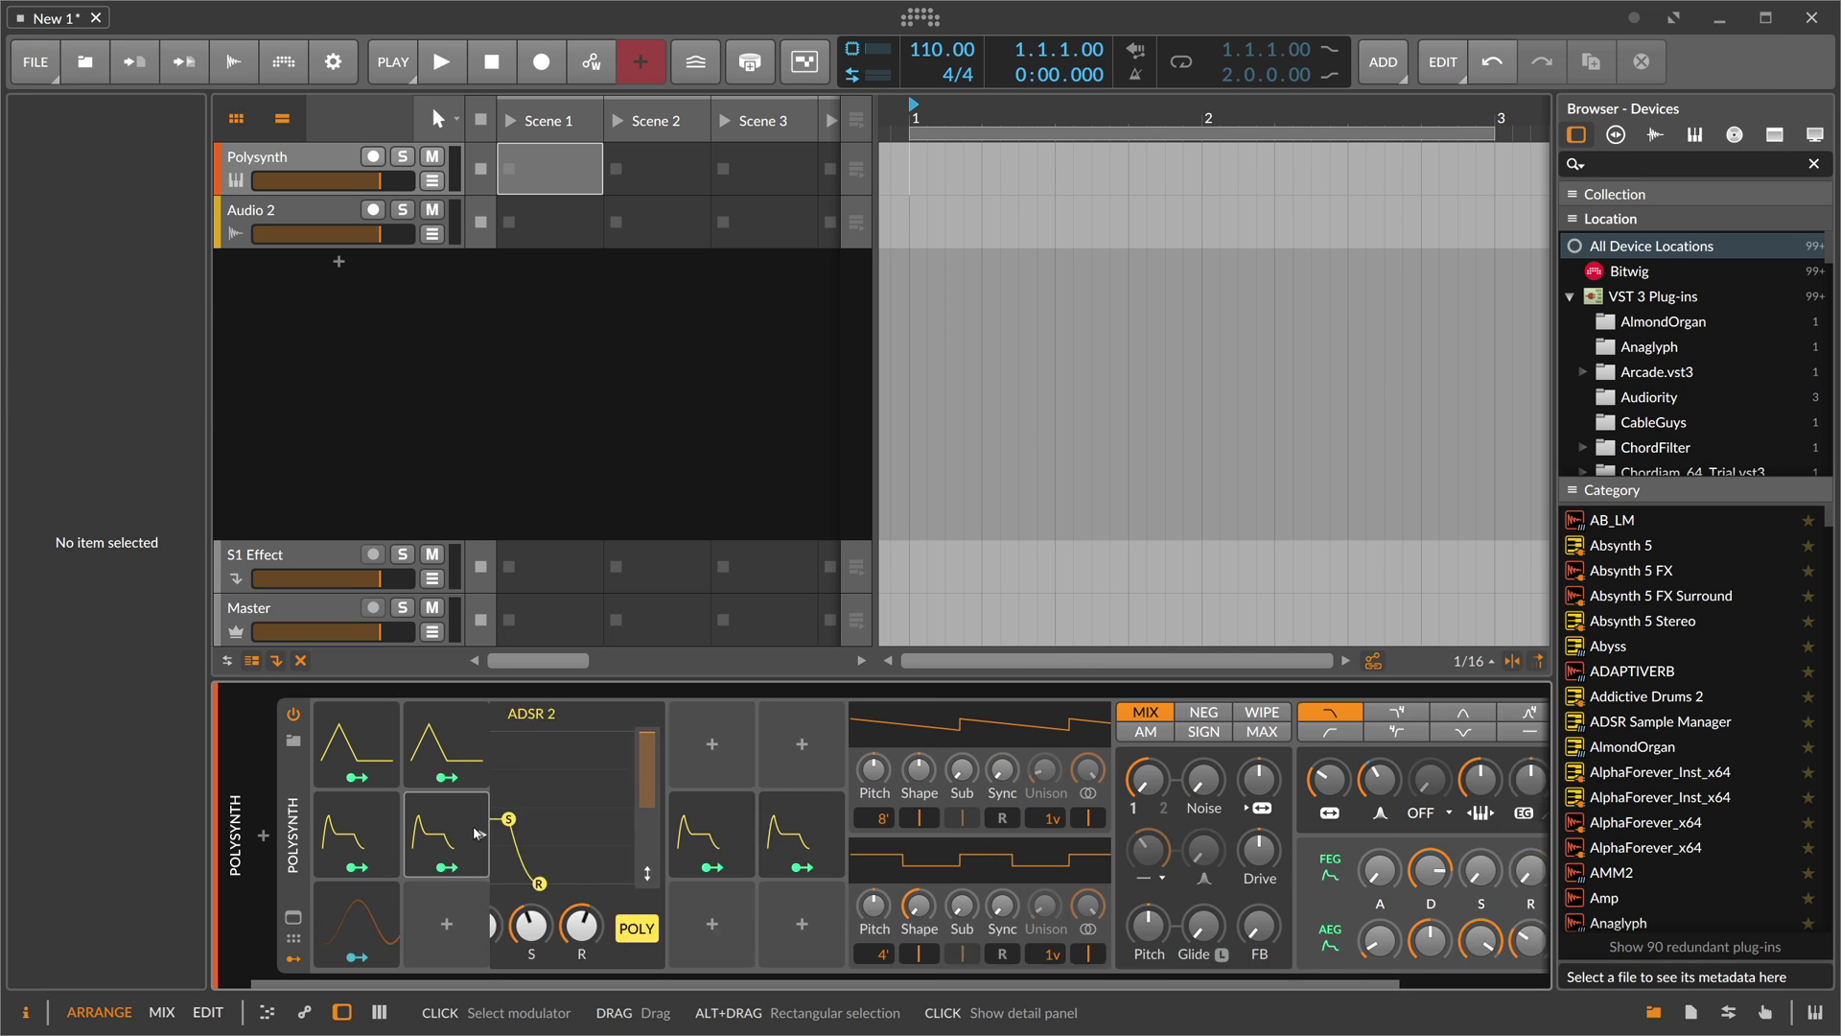
{"action": "left_click_drag", "start_coordinate": [550, 825], "coordinate": [466, 918]}
{"action": "left_click_drag", "start_coordinate": [625, 832], "coordinate": [527, 762]}
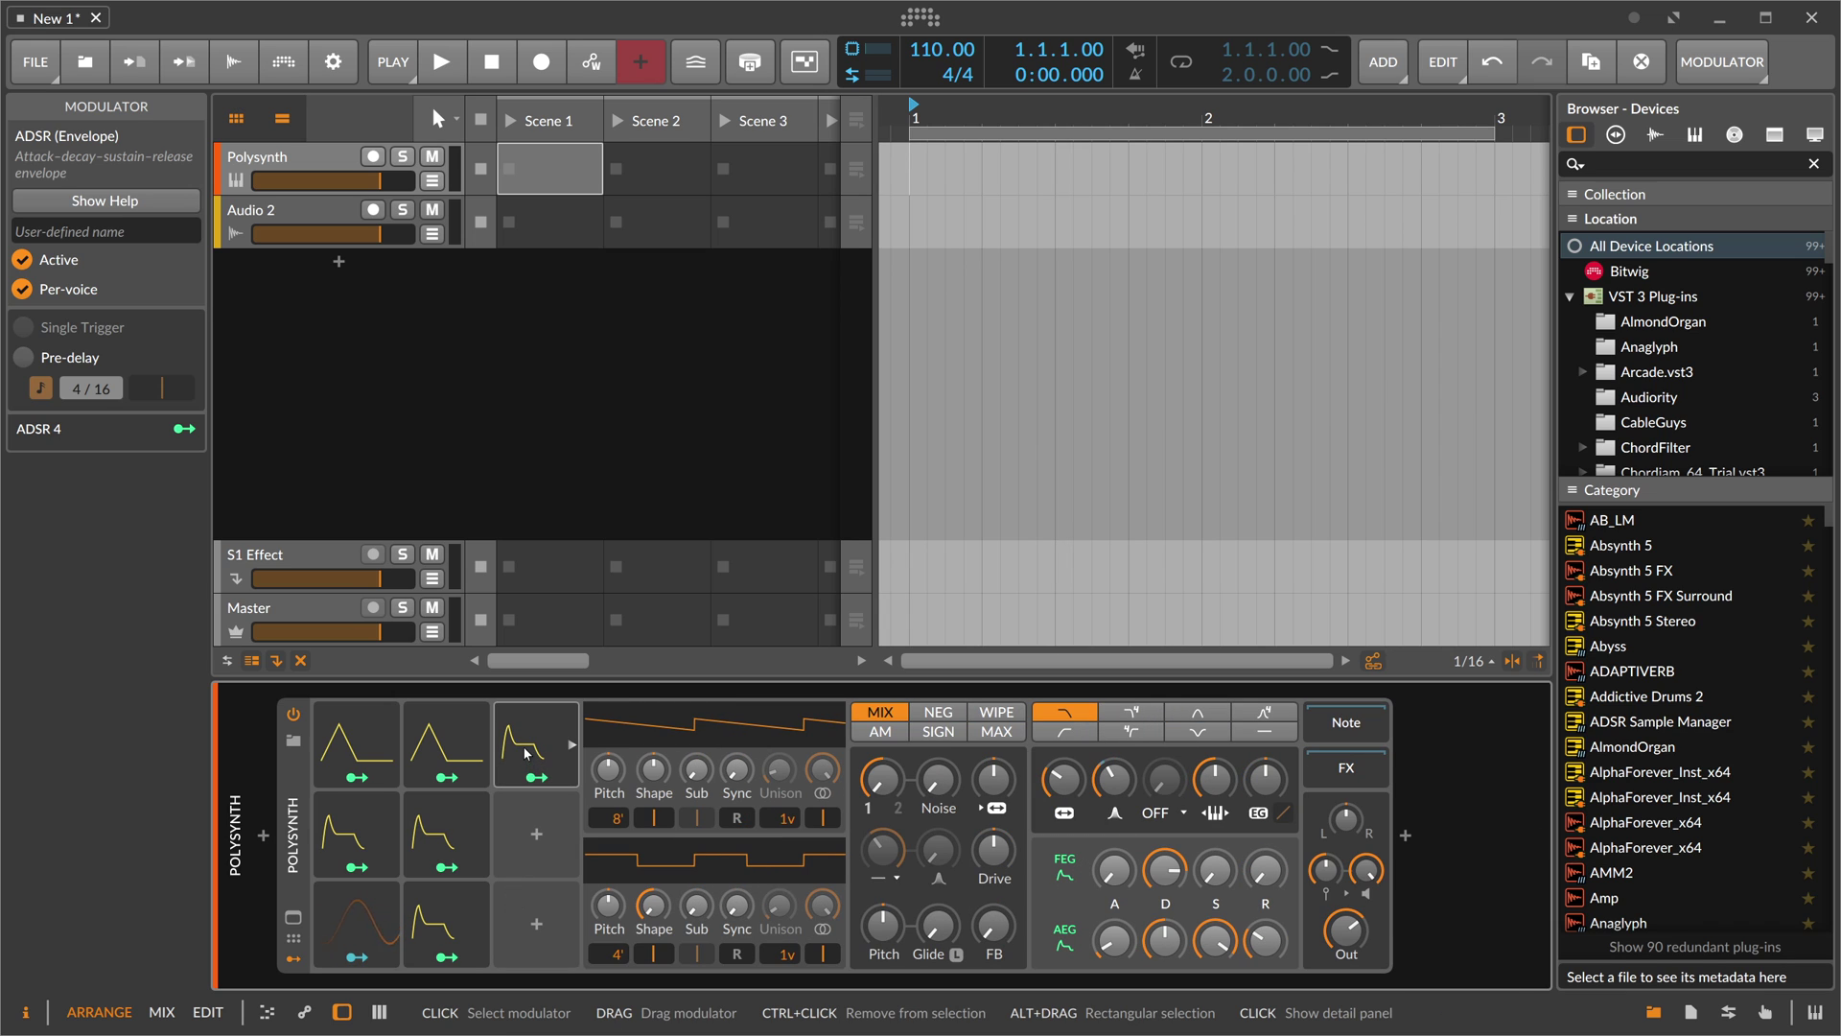
- Map the third column's ADSR modulator to the oscillator 1/2 Mix with an amount of +1.000
{"action": "left_click", "coordinate": [538, 778]}
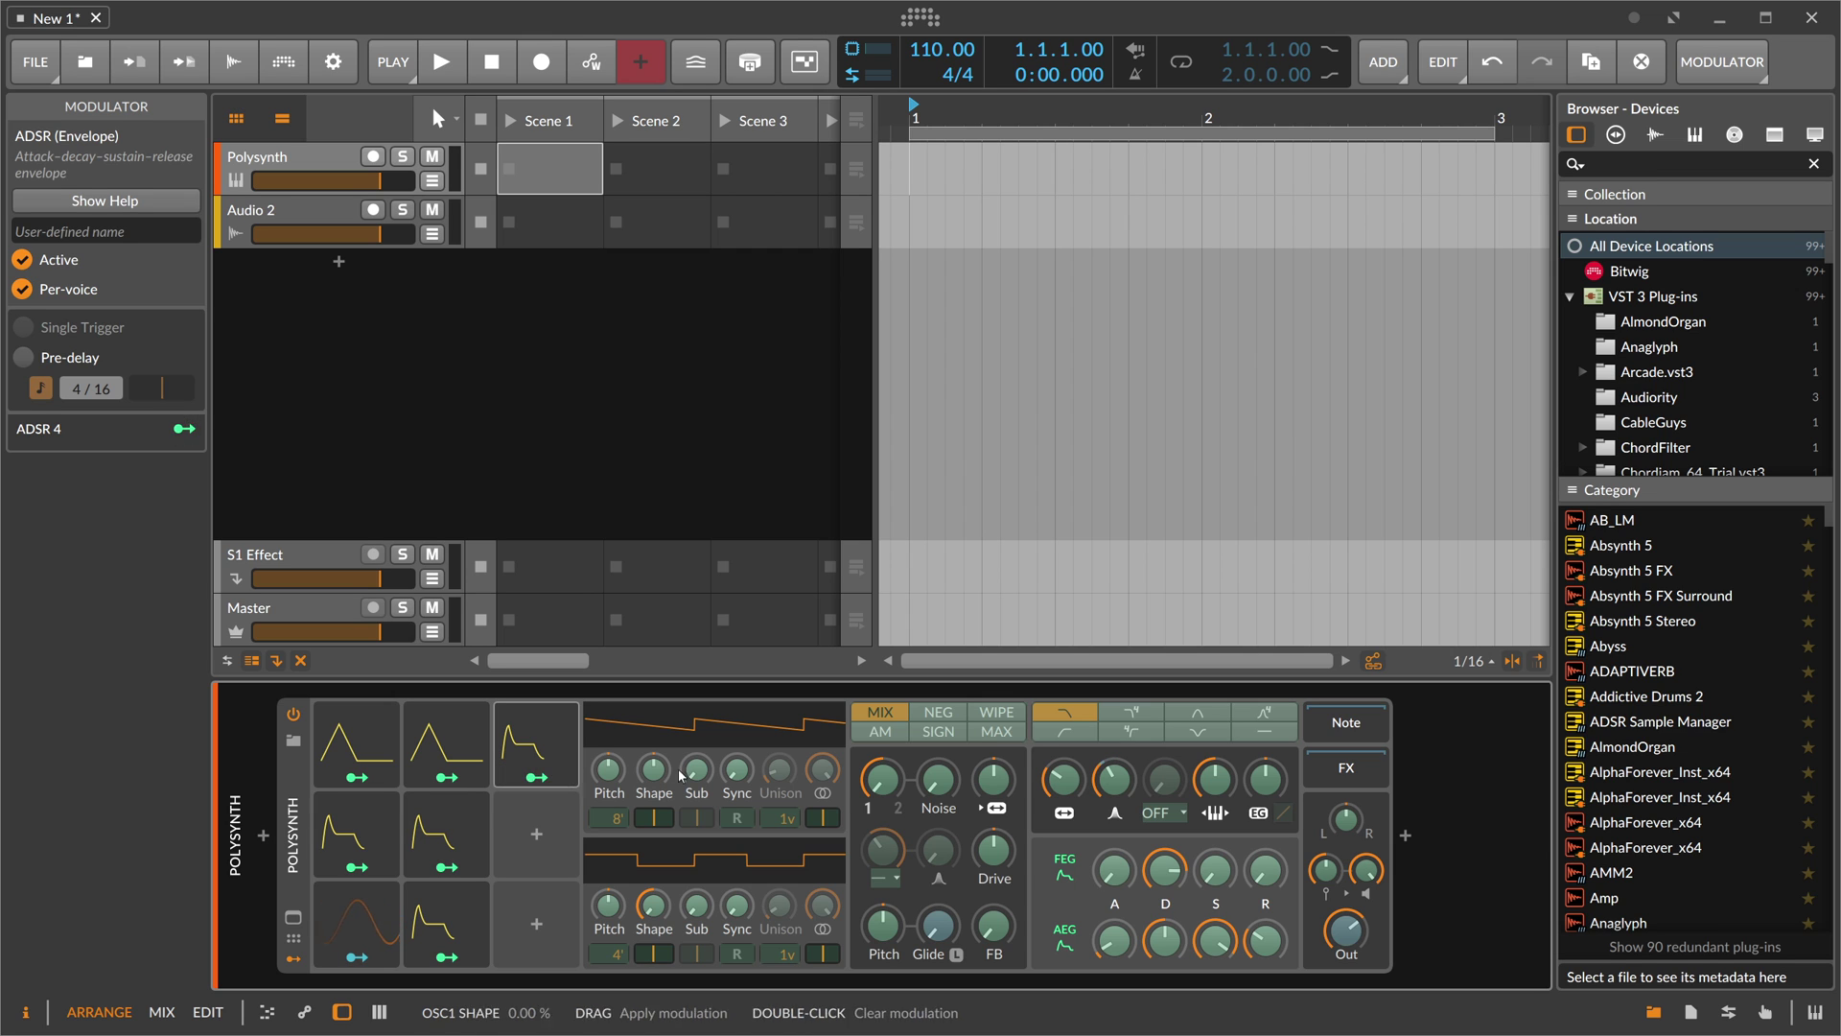
{"action": "left_click", "coordinate": [882, 780]}
{"action": "left_click_drag", "start_coordinate": [881, 780], "coordinate": [881, 683]}
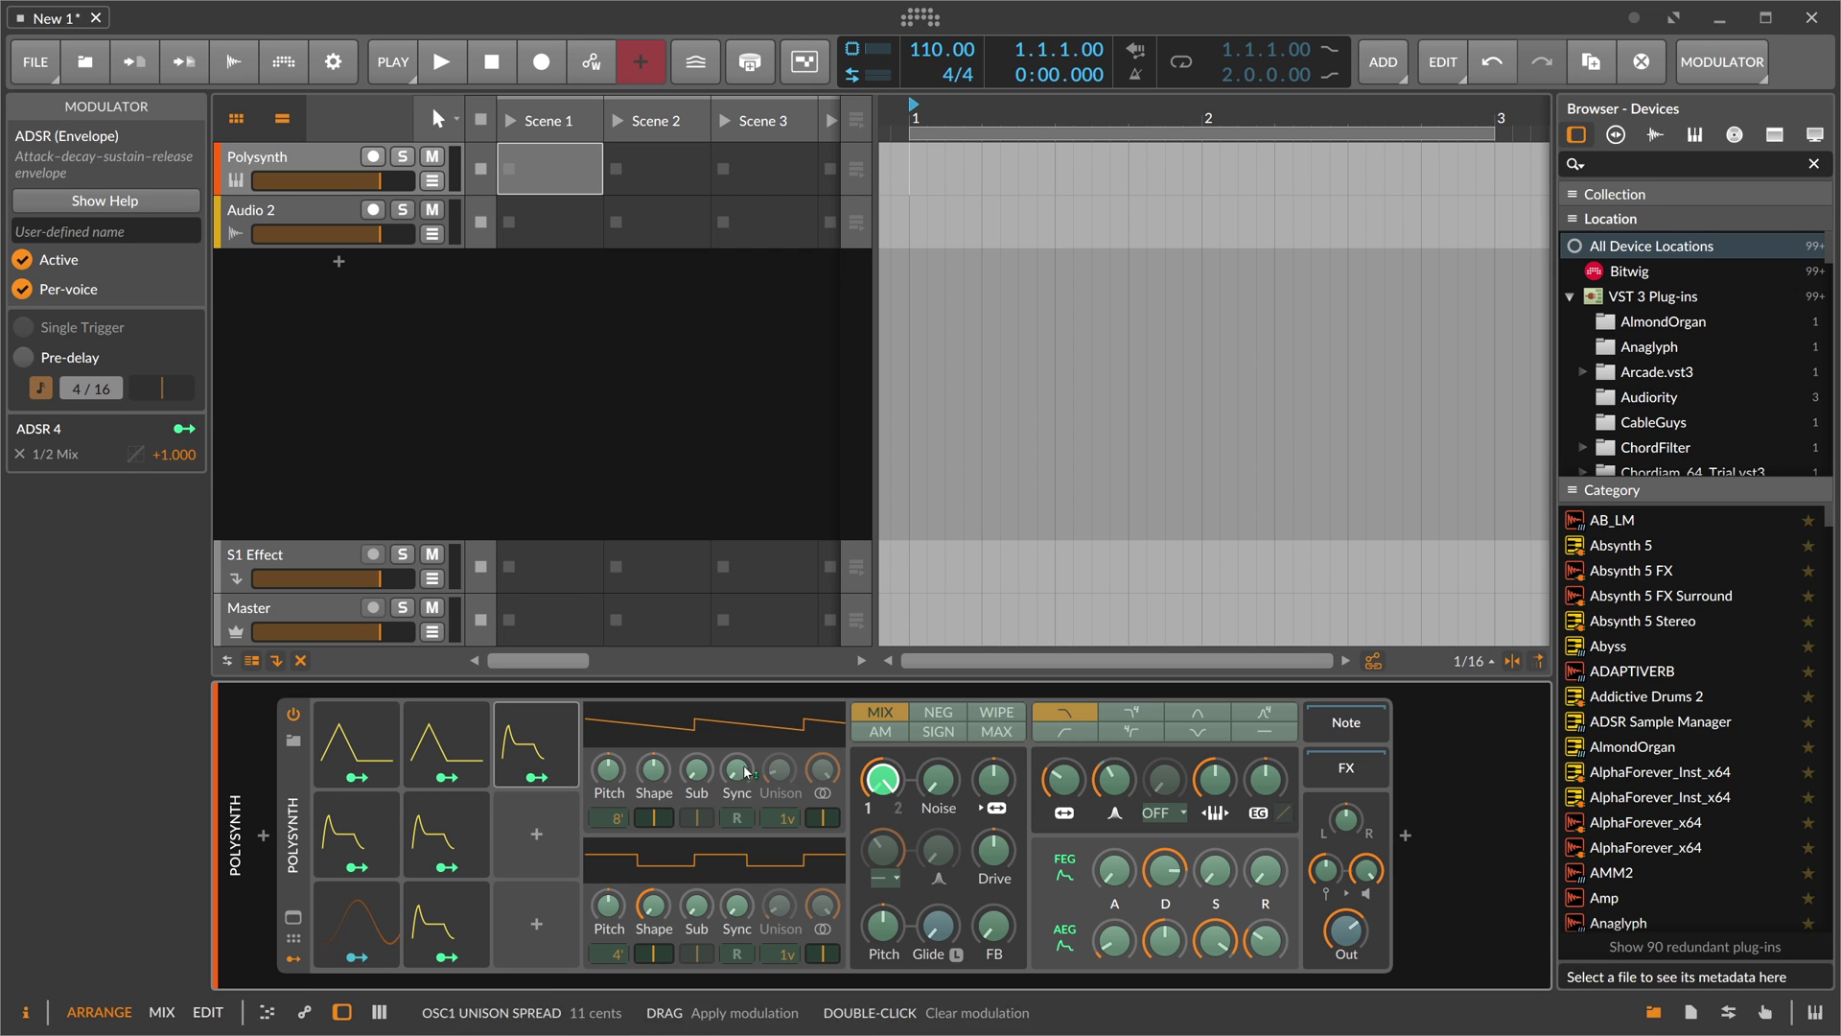
- Select the third column's ADSR with its details open and examine its 1/2 Mix mapping in the inspector
{"action": "left_click", "coordinate": [570, 745]}
{"action": "left_click", "coordinate": [533, 756]}
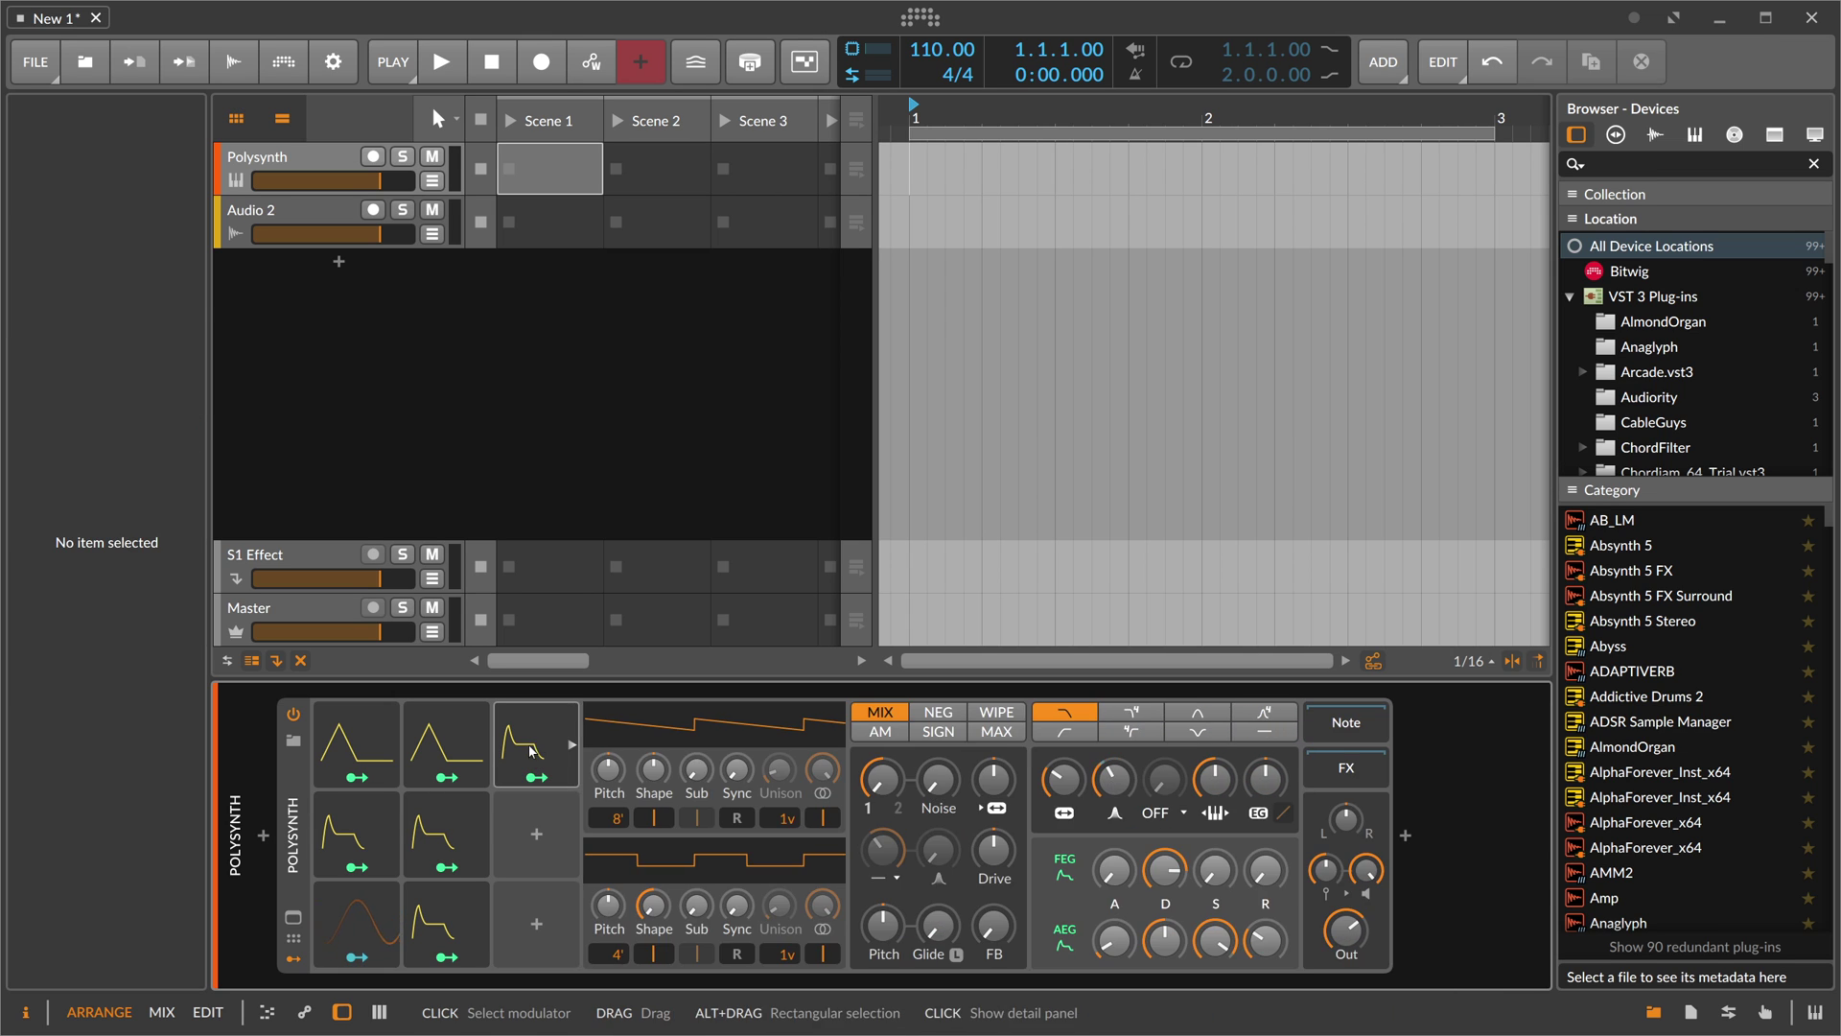
{"action": "left_click", "coordinate": [533, 746]}
{"action": "left_click", "coordinate": [534, 747]}
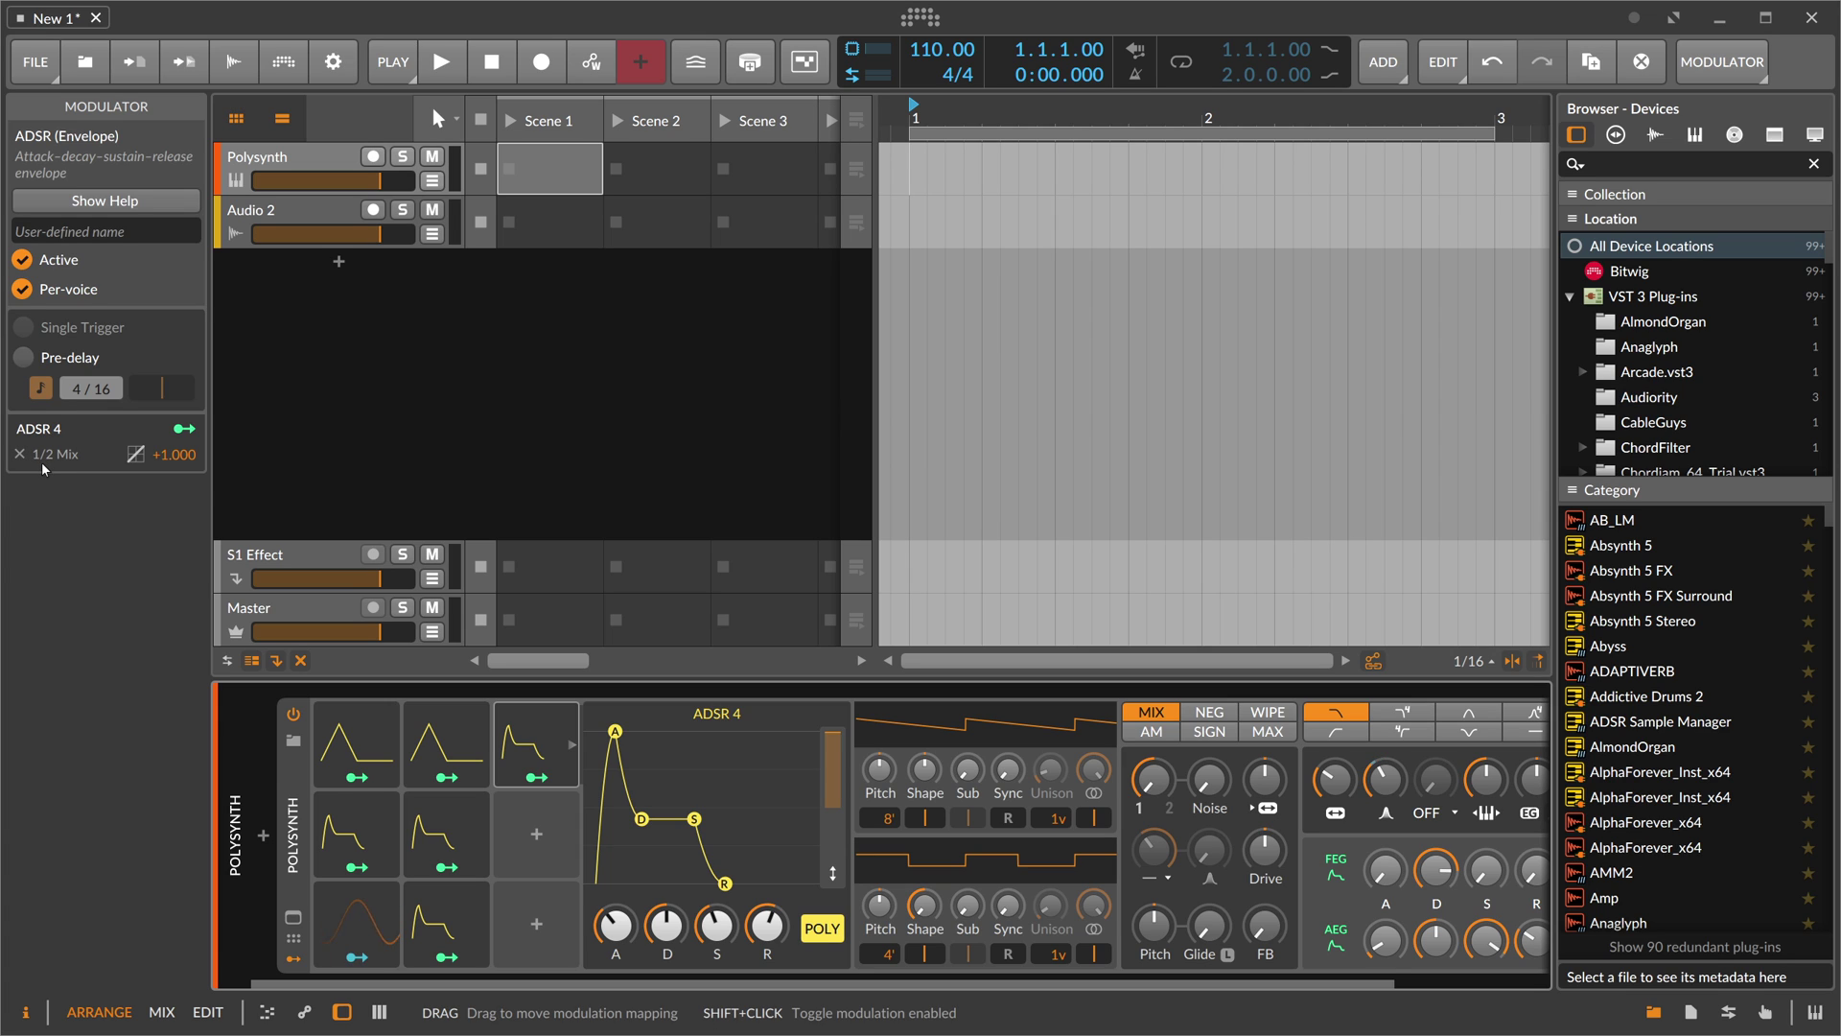
{"action": "left_click_drag", "start_coordinate": [62, 459], "coordinate": [62, 480]}
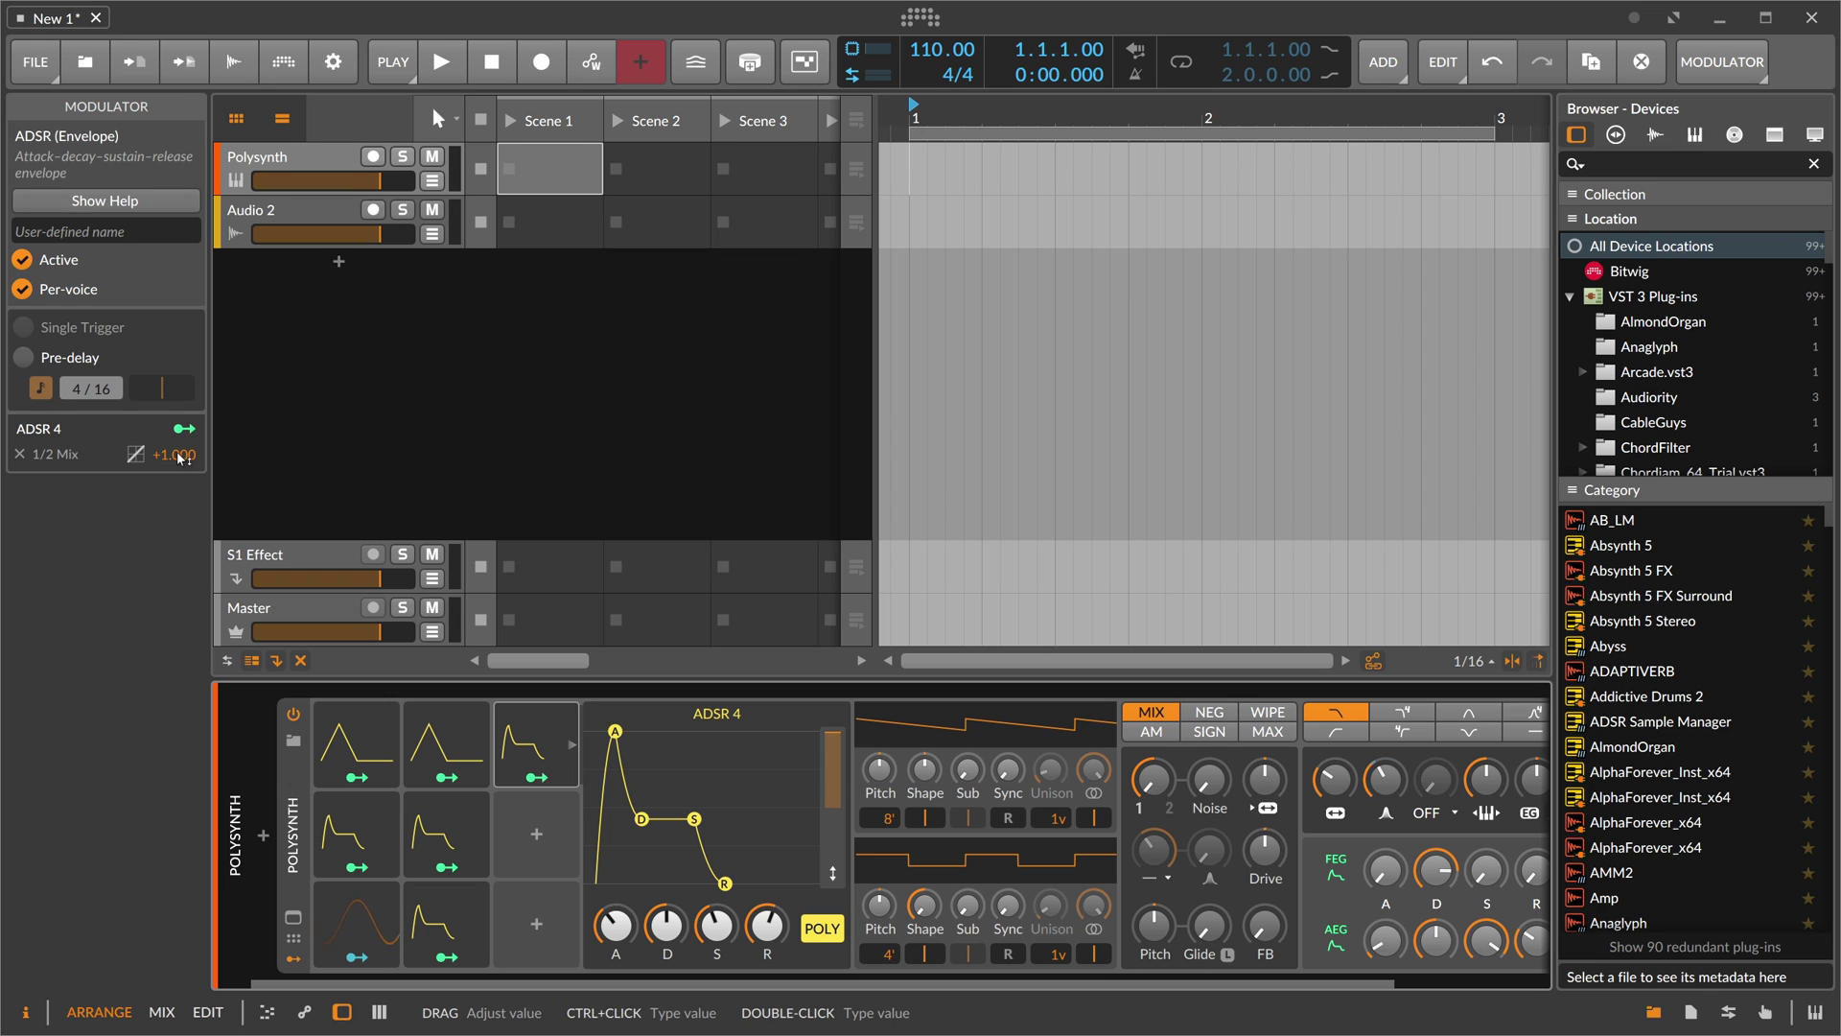
- Review the response curve options available for the third column's ADSR mapping to 1/2 Mix
{"action": "left_click", "coordinate": [142, 456]}
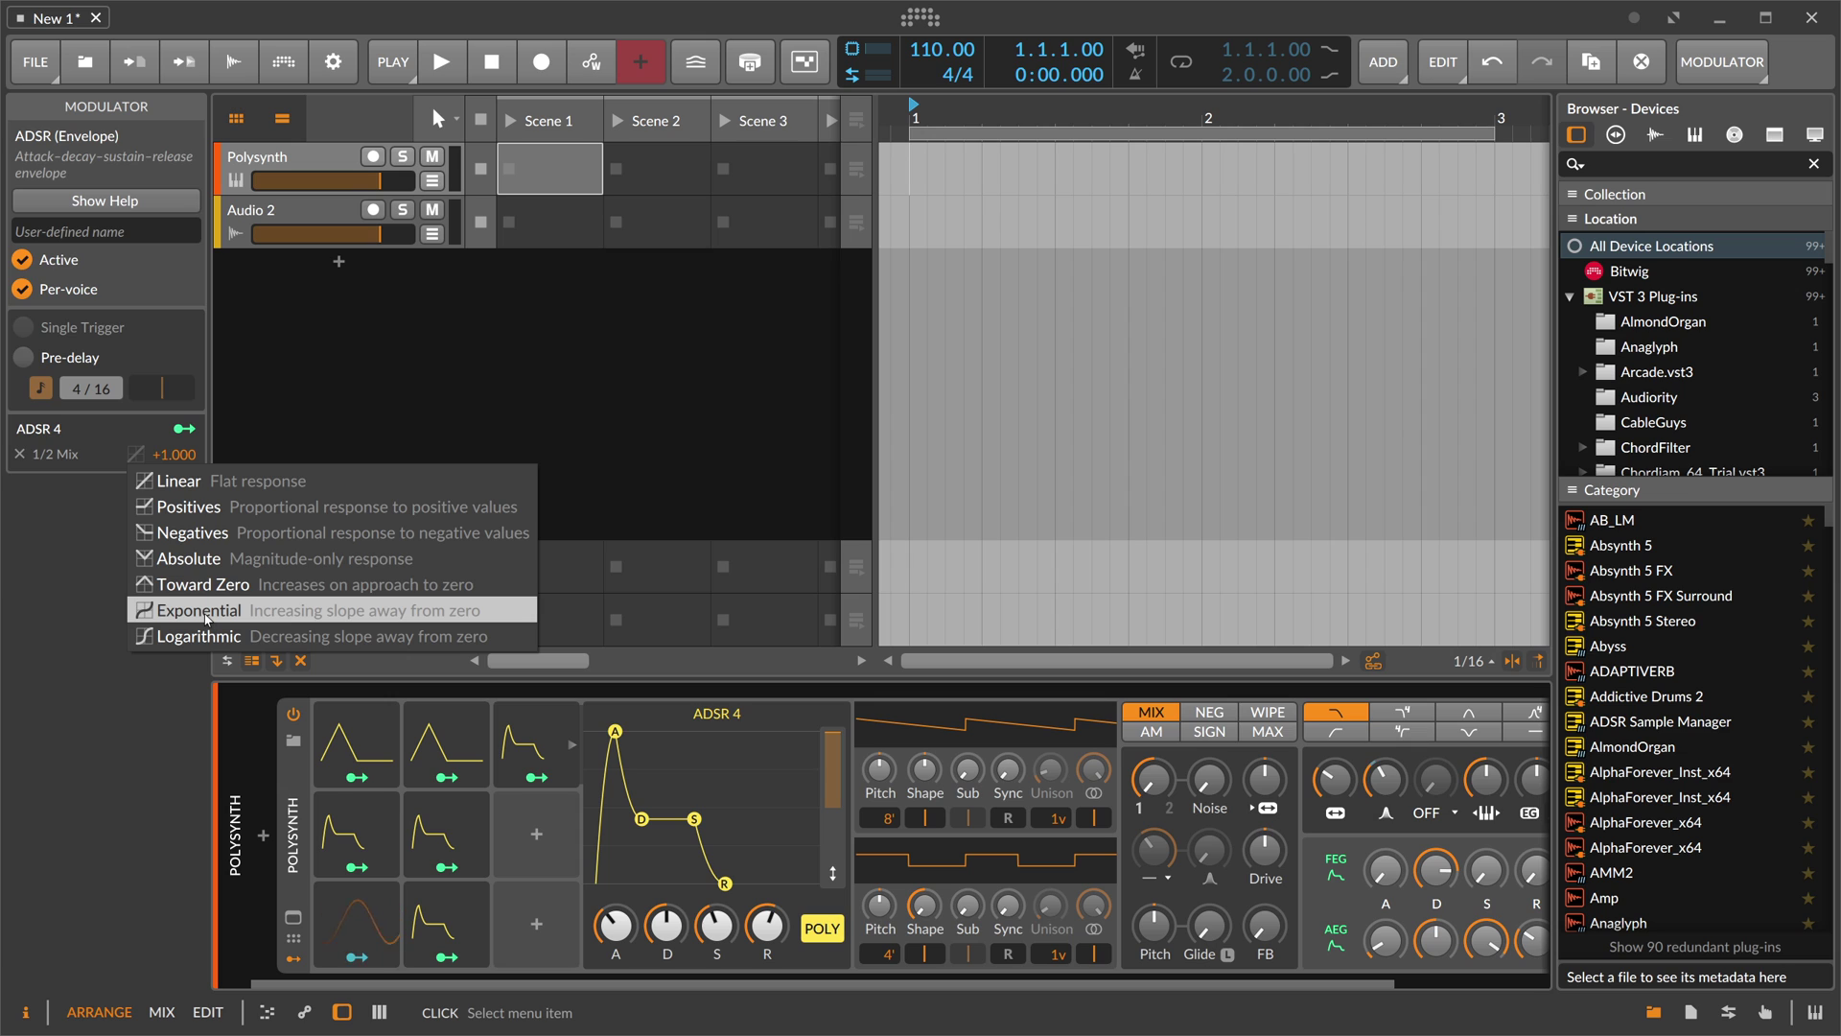
{"action": "left_click", "coordinate": [84, 554]}
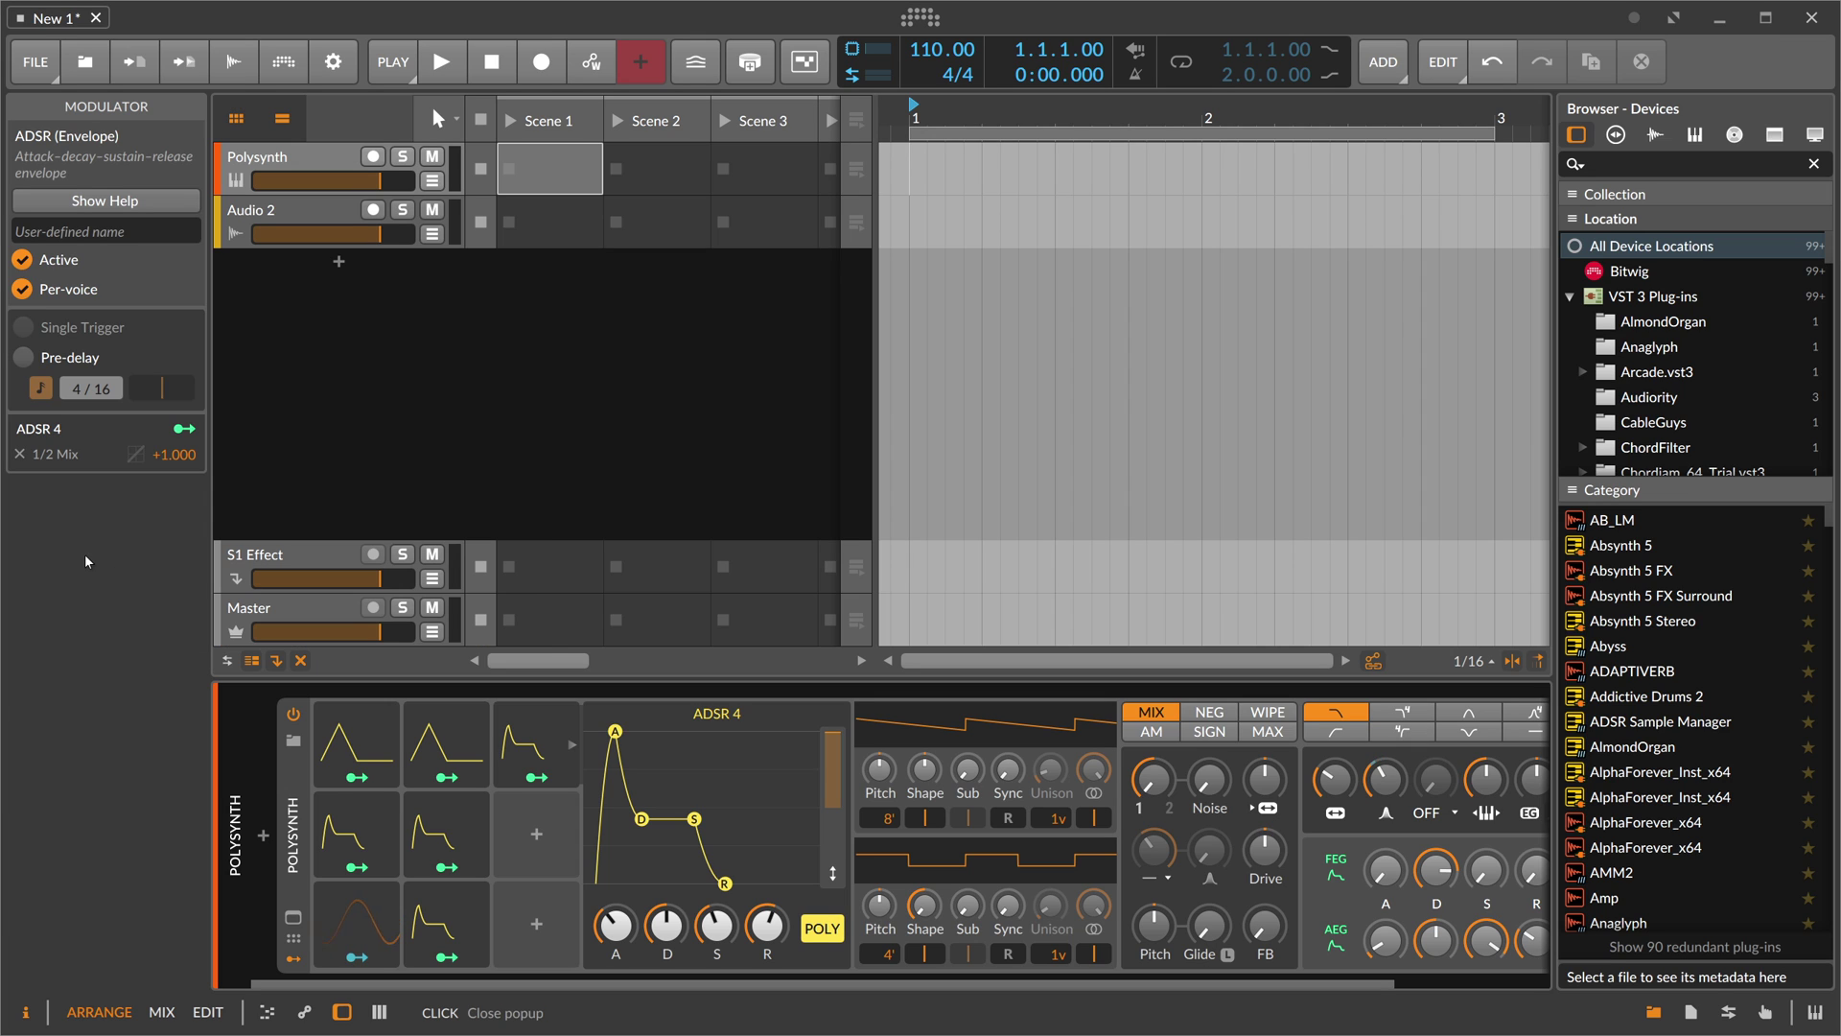
- Add a Macro modulator to the third column's middle slot and try out its knob
{"action": "left_click", "coordinate": [537, 837]}
{"action": "type", "text": "mac"}
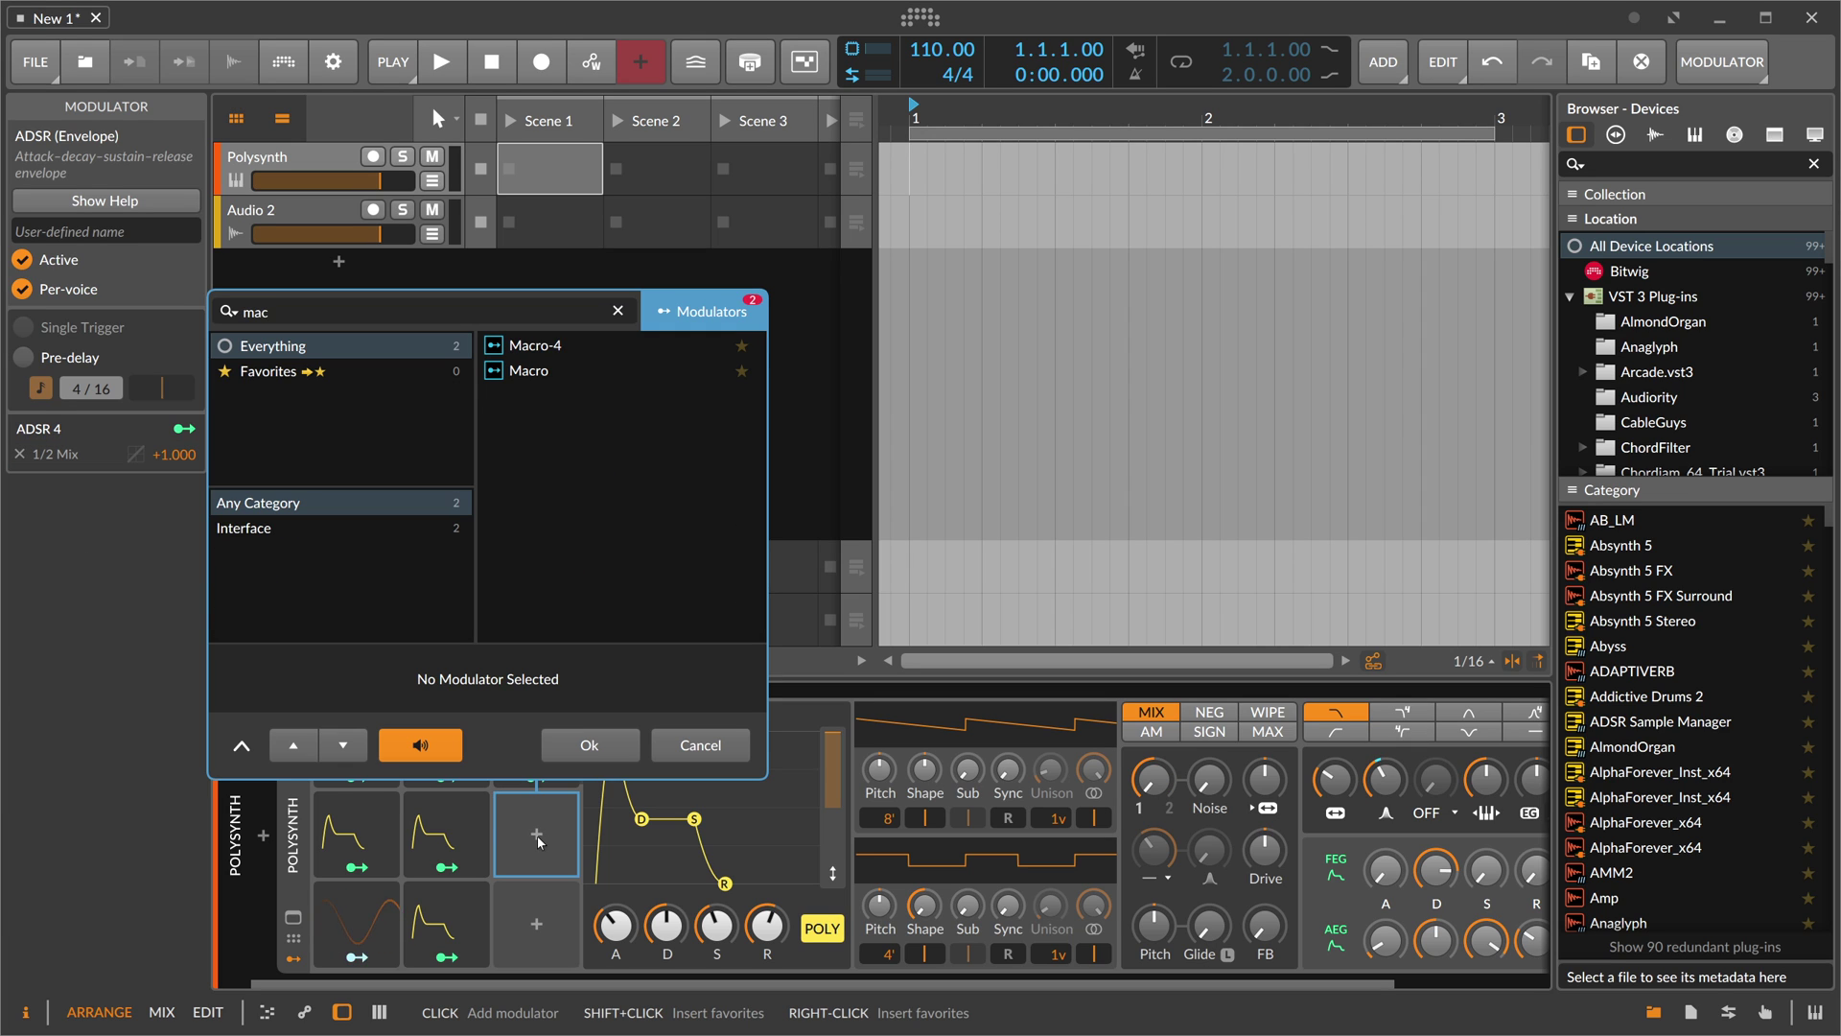
{"action": "key", "text": "Down"}
{"action": "key", "text": "Return"}
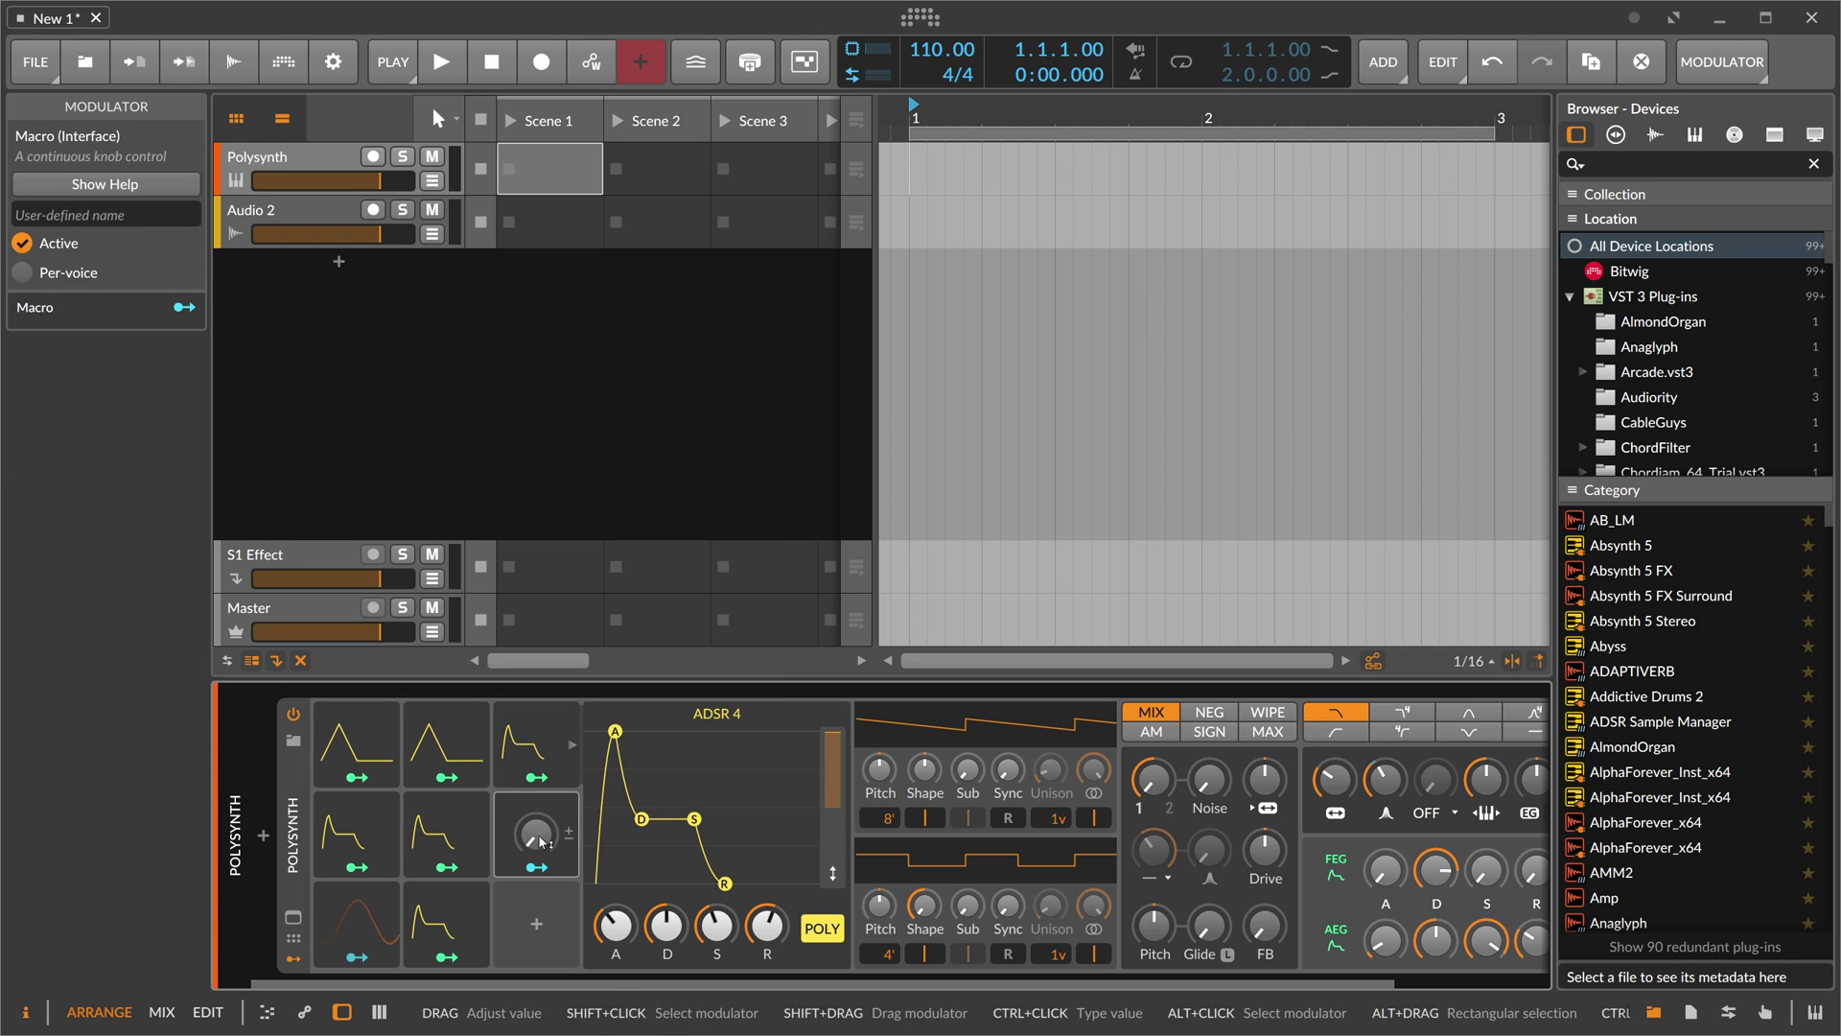
{"action": "left_click_drag", "start_coordinate": [542, 842], "coordinate": [542, 796]}
- Map the Macro to the oscillator 1/2 Mix with an amount of +1.000 and test its knob
{"action": "left_click", "coordinate": [537, 867]}
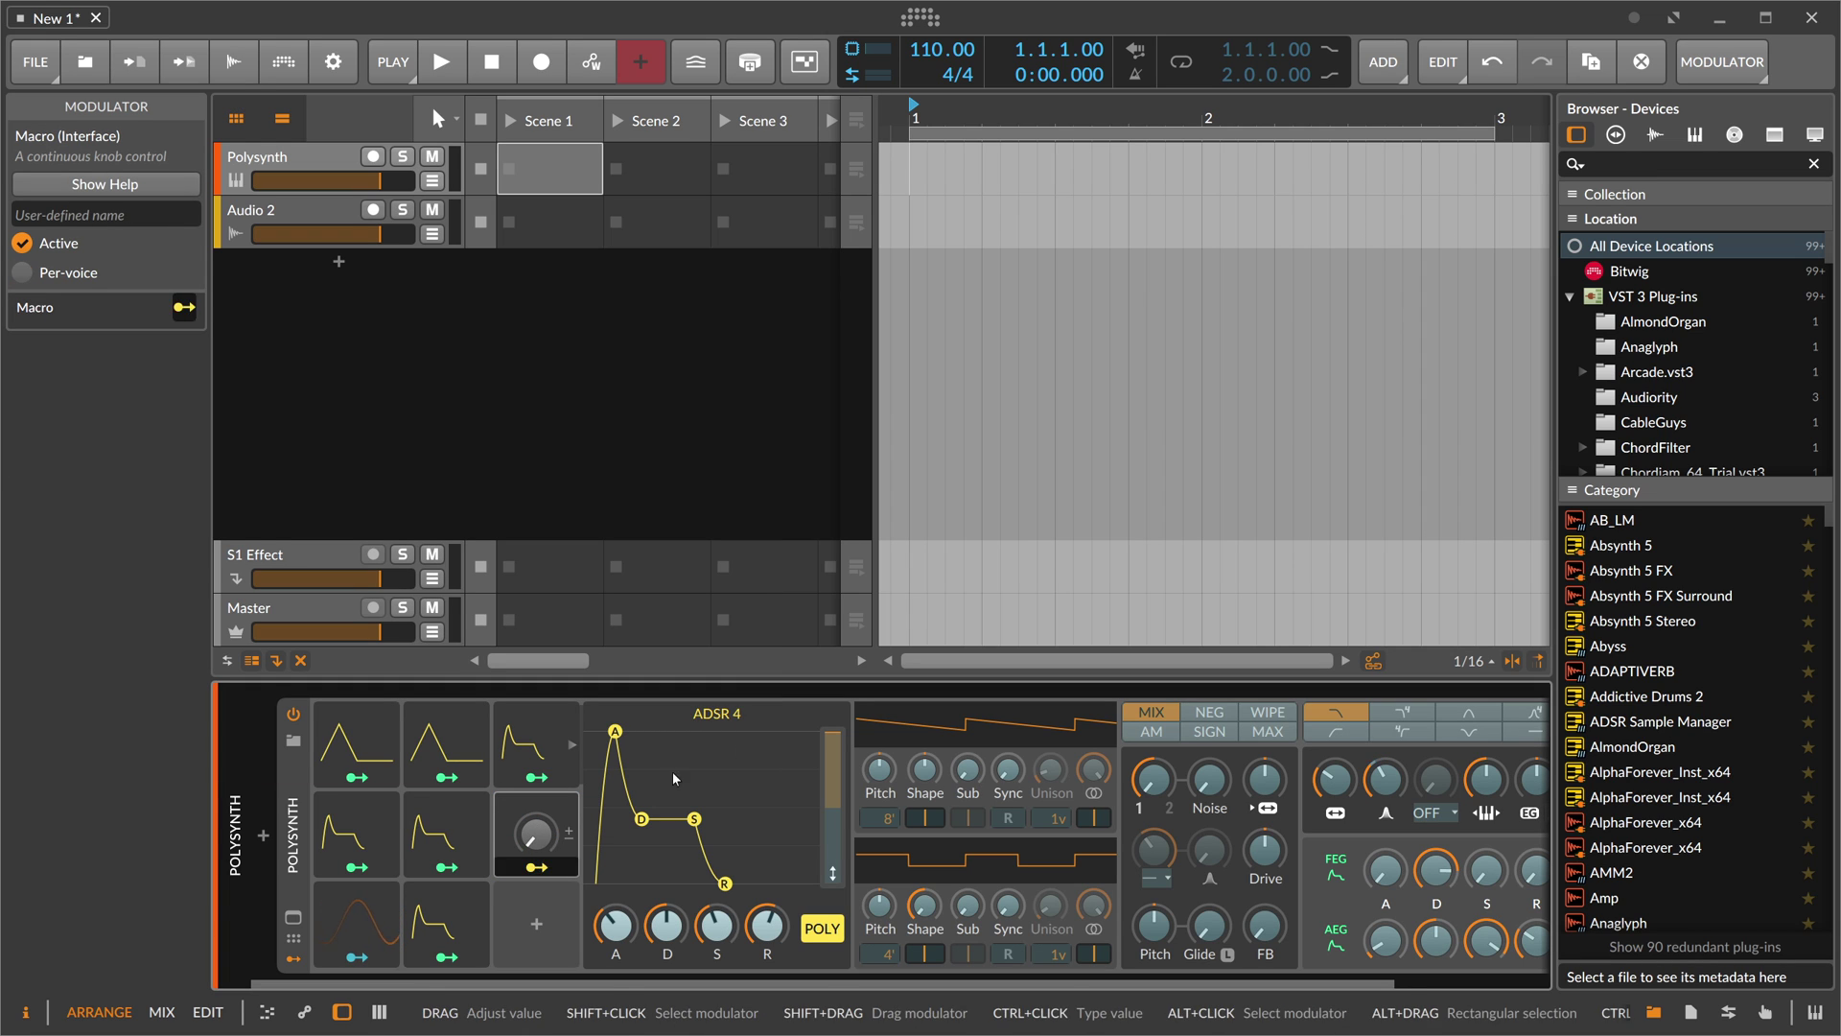
{"action": "left_click_drag", "start_coordinate": [1153, 780], "coordinate": [1153, 683]}
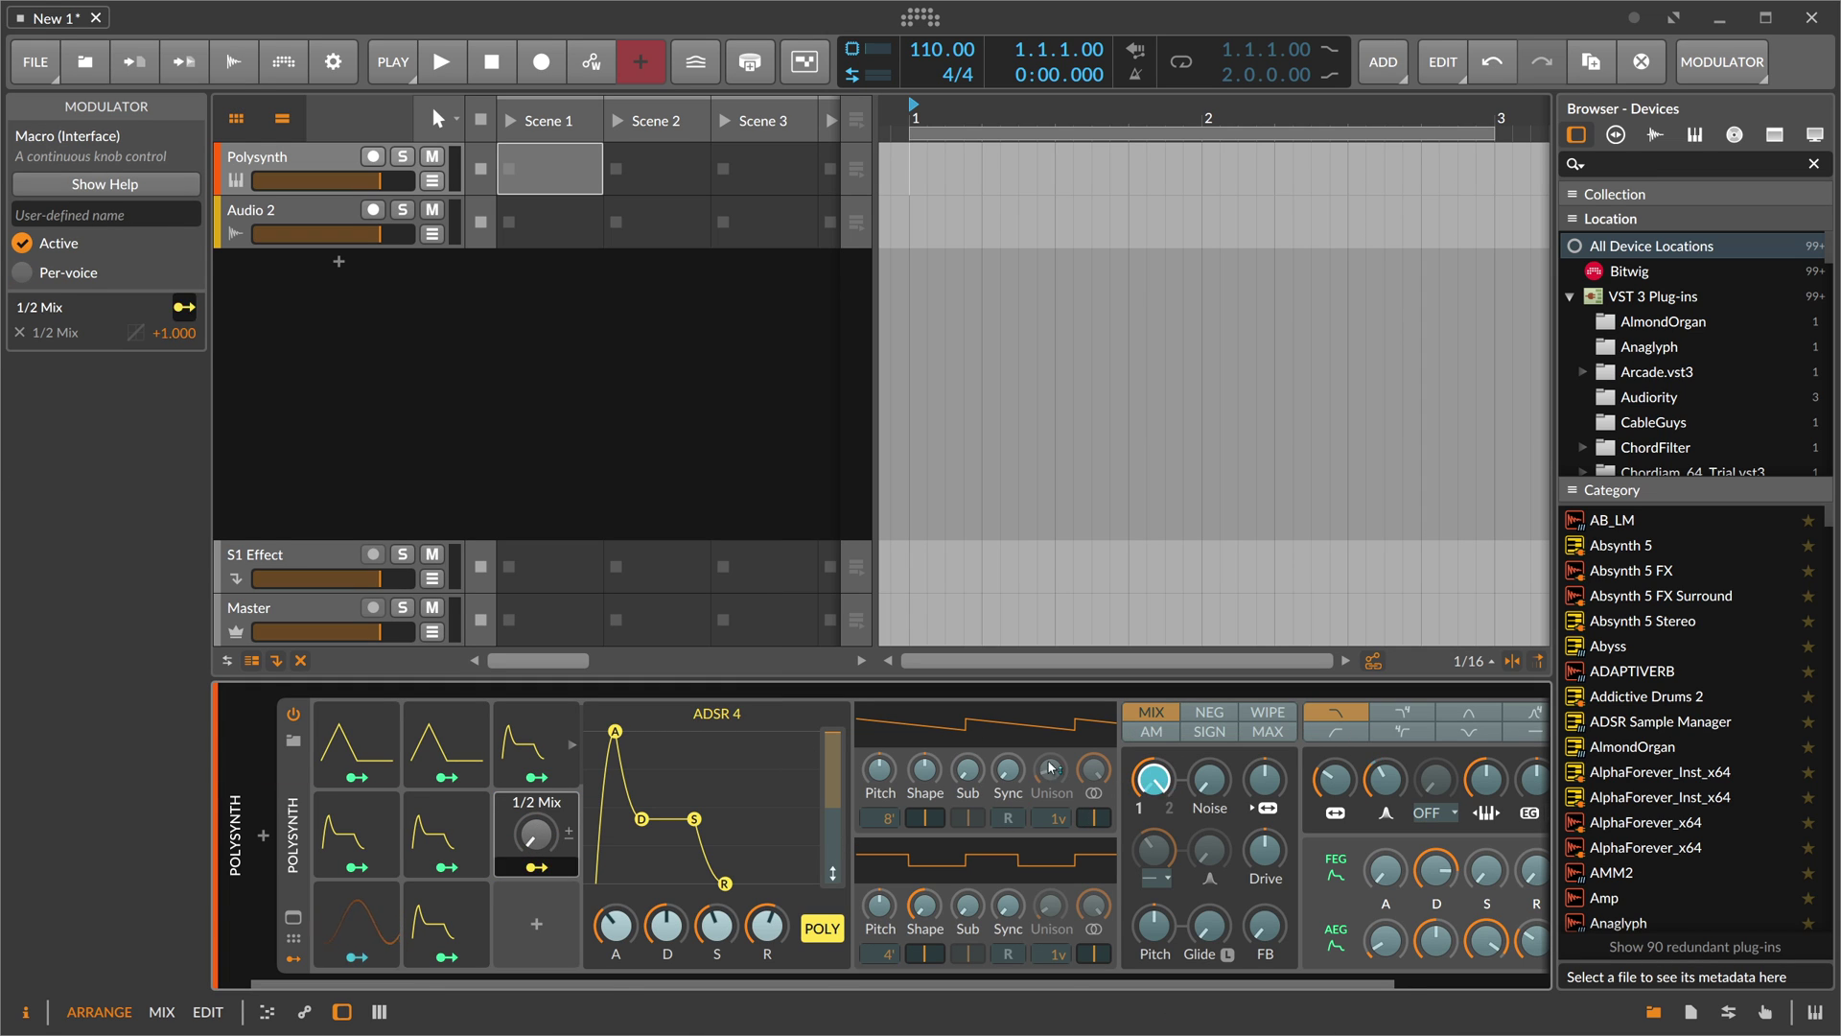
{"action": "mouse_move", "coordinate": [536, 834]}
{"action": "left_mouse_down"}
{"action": "mouse_move", "coordinate": [536, 748]}
{"action": "mouse_move", "coordinate": [536, 834]}
{"action": "left_mouse_up"}
- Clear the Macro's modulation of the oscillator 1/2 Mix and stop mapping
{"action": "left_click", "coordinate": [537, 867]}
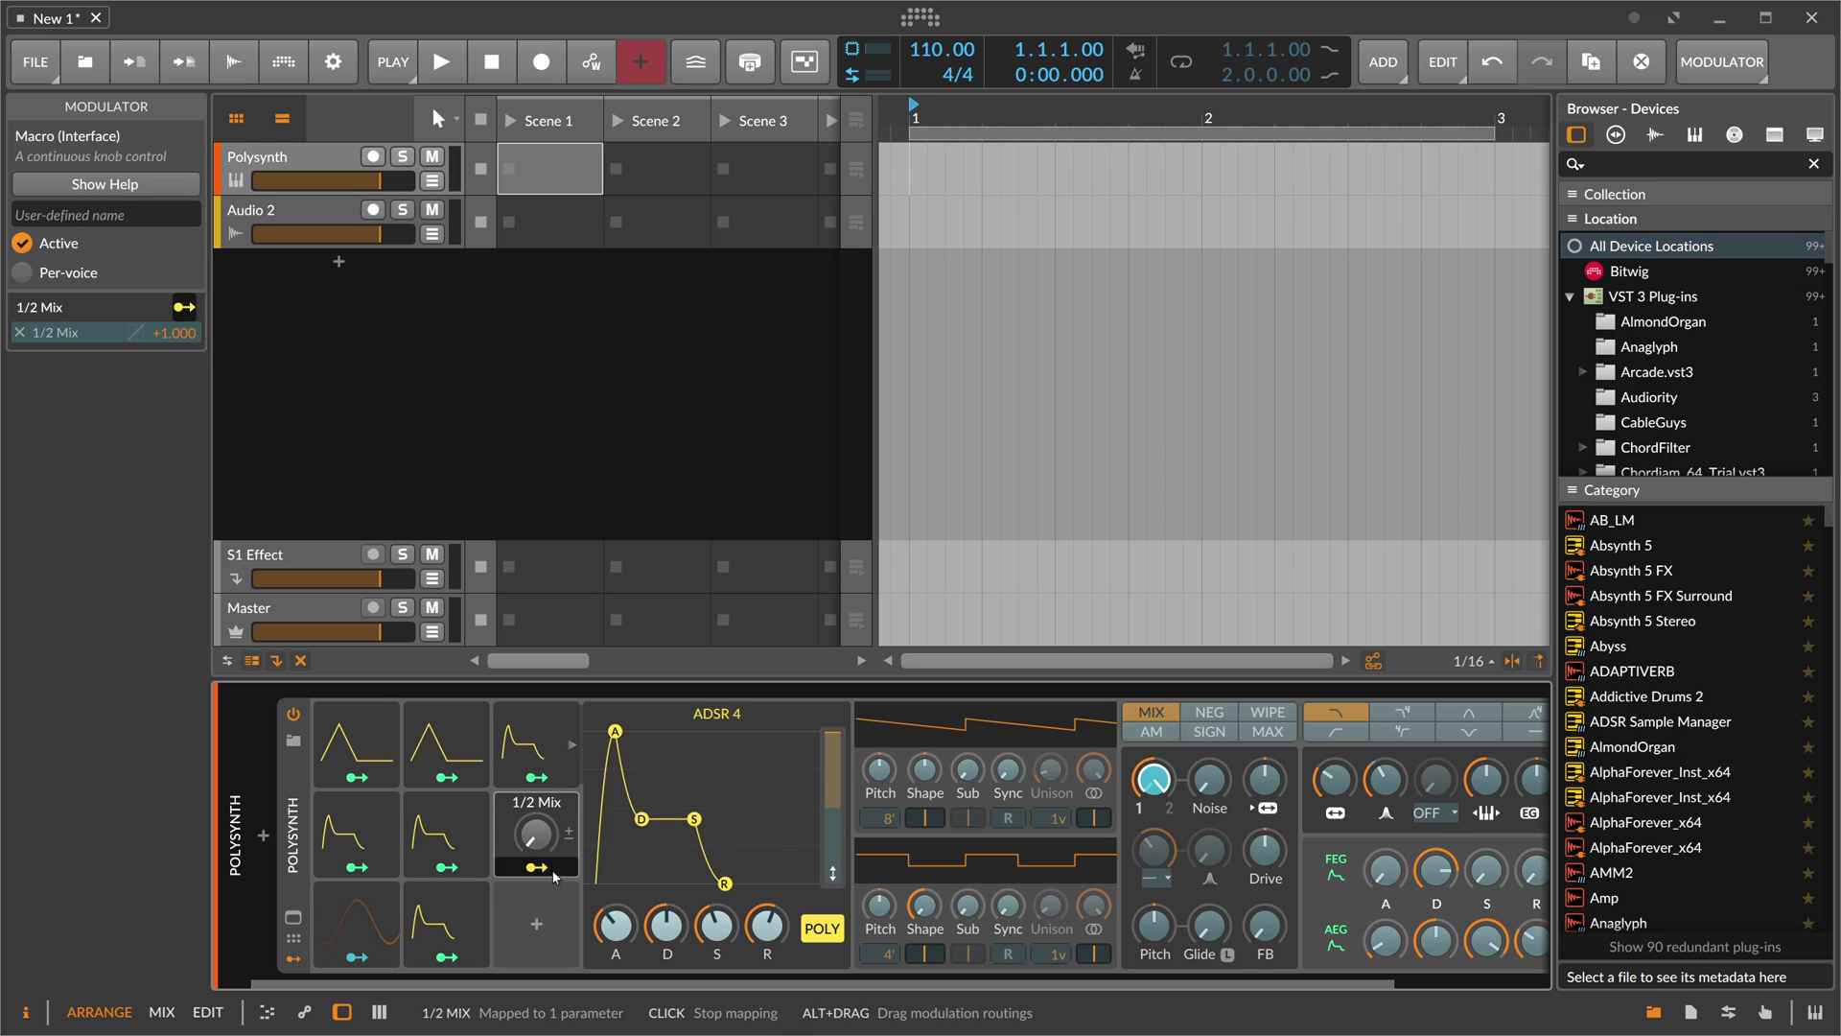
{"action": "double_click", "coordinate": [1162, 785]}
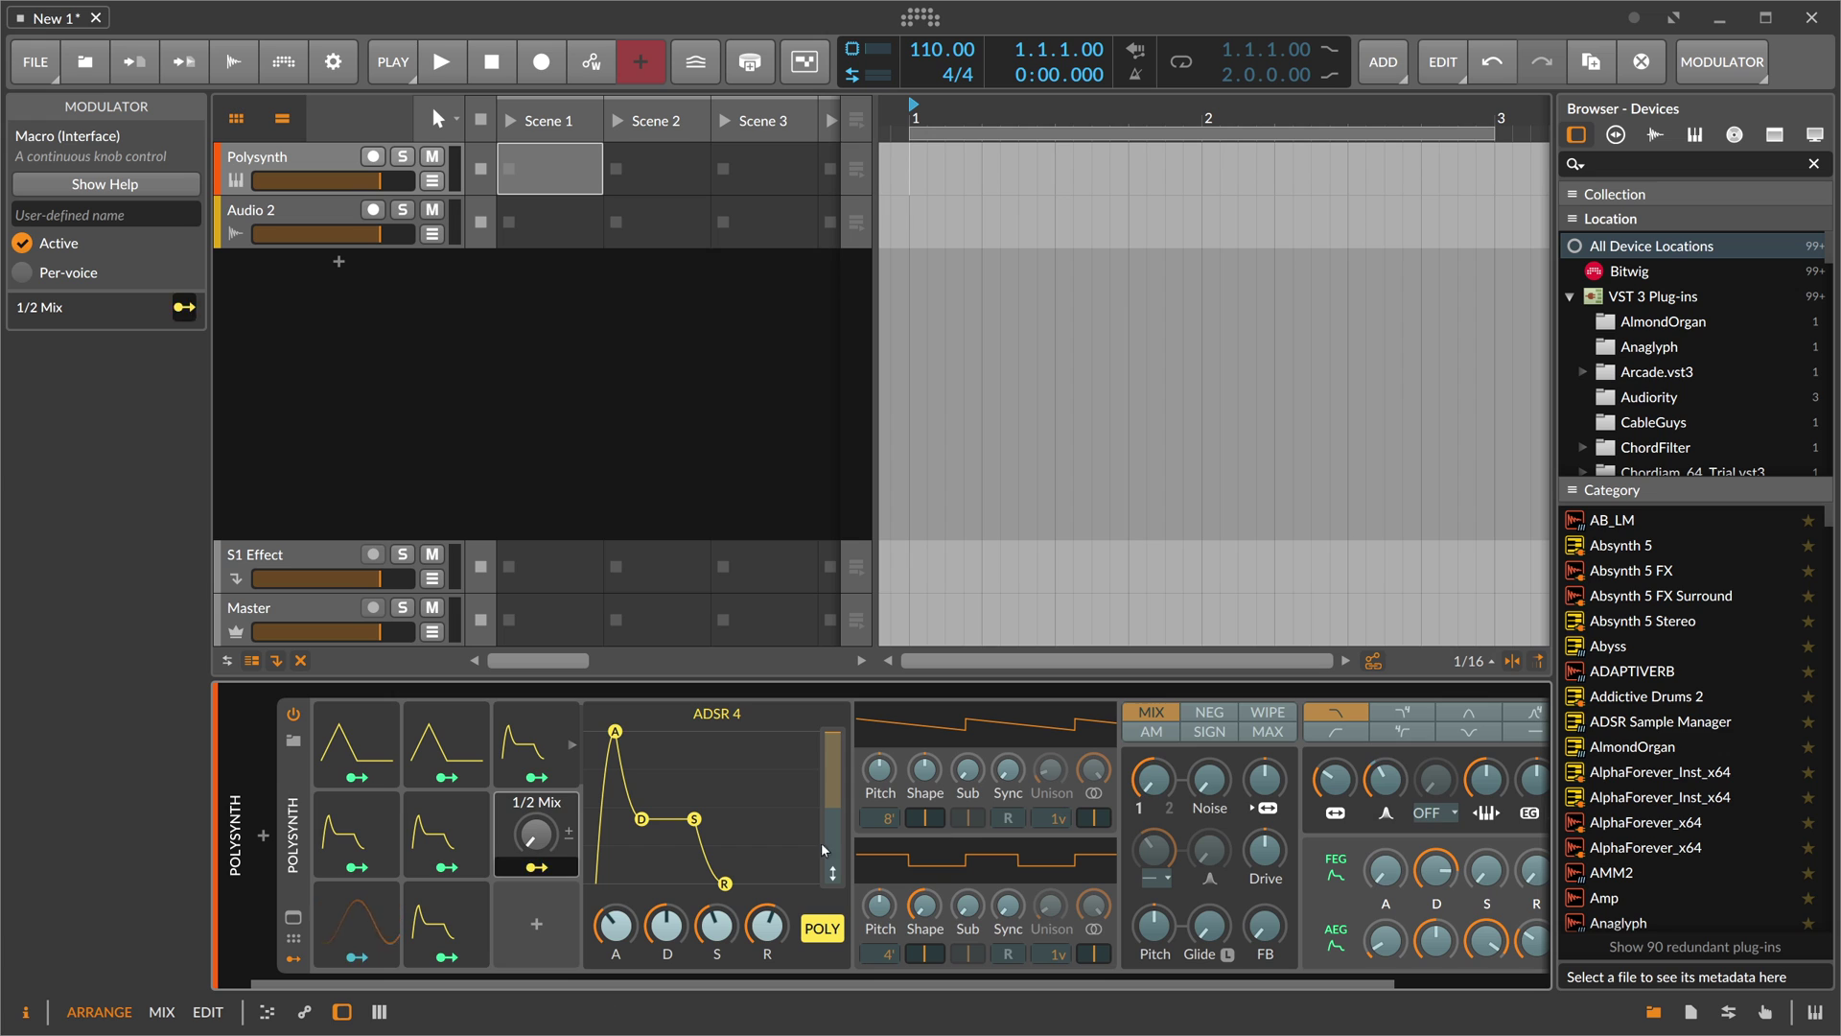
{"action": "left_click", "coordinate": [536, 869]}
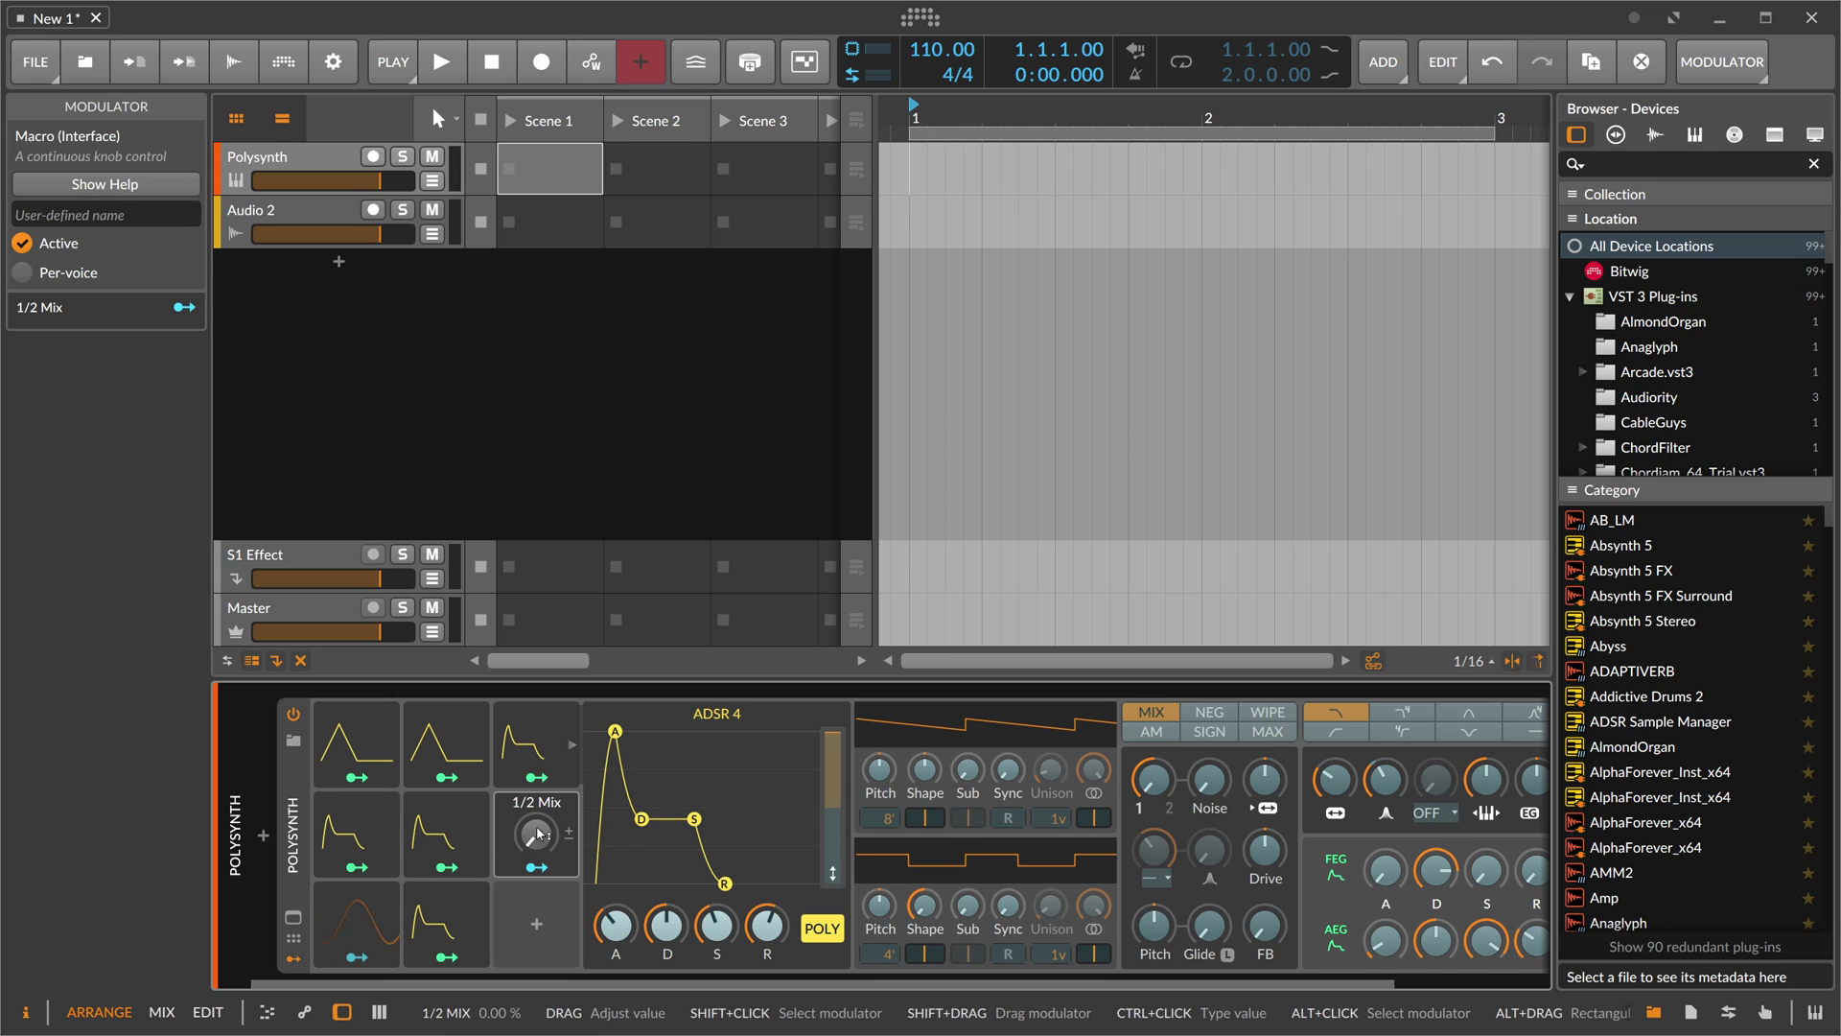
- Assign the Macro as the scaling source for the third column's ADSR mapping to 1/2 Mix
{"action": "left_click", "coordinate": [536, 738]}
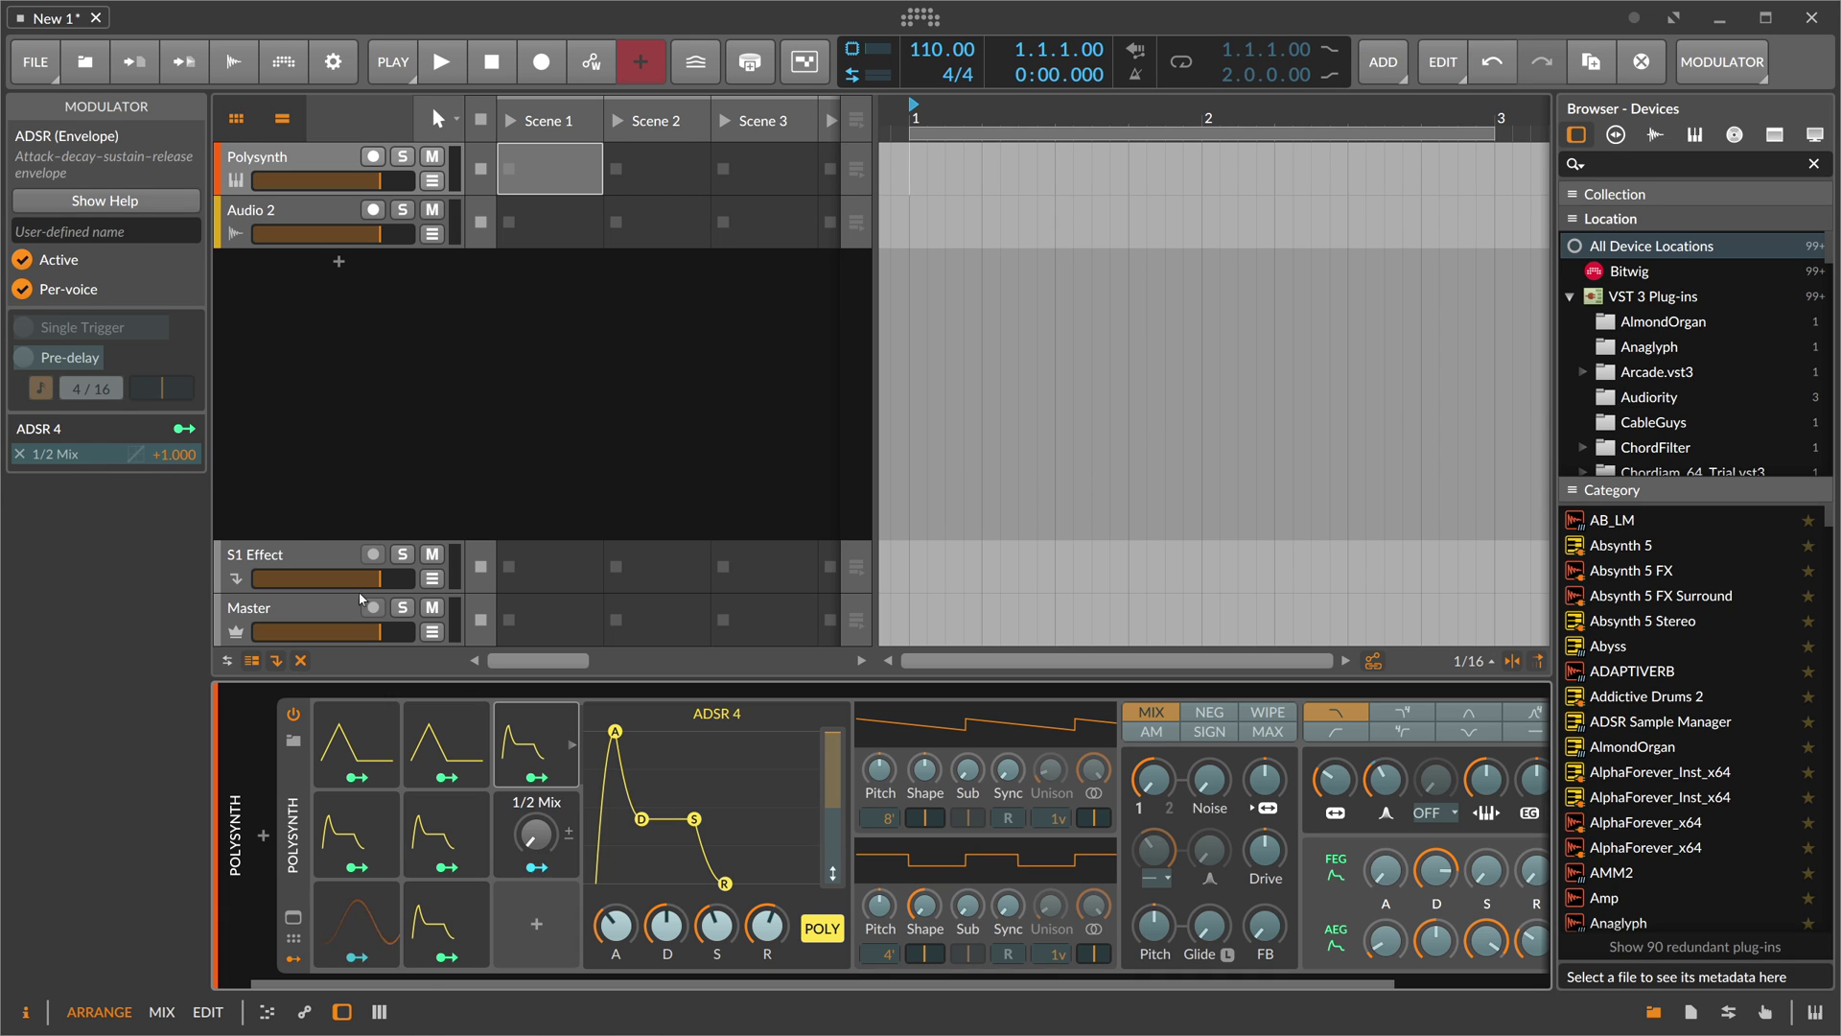
{"action": "left_click", "coordinate": [111, 458]}
{"action": "mouse_move", "coordinate": [536, 834]}
{"action": "left_mouse_down"}
{"action": "mouse_move", "coordinate": [536, 686]}
{"action": "mouse_move", "coordinate": [536, 813]}
{"action": "left_mouse_up"}
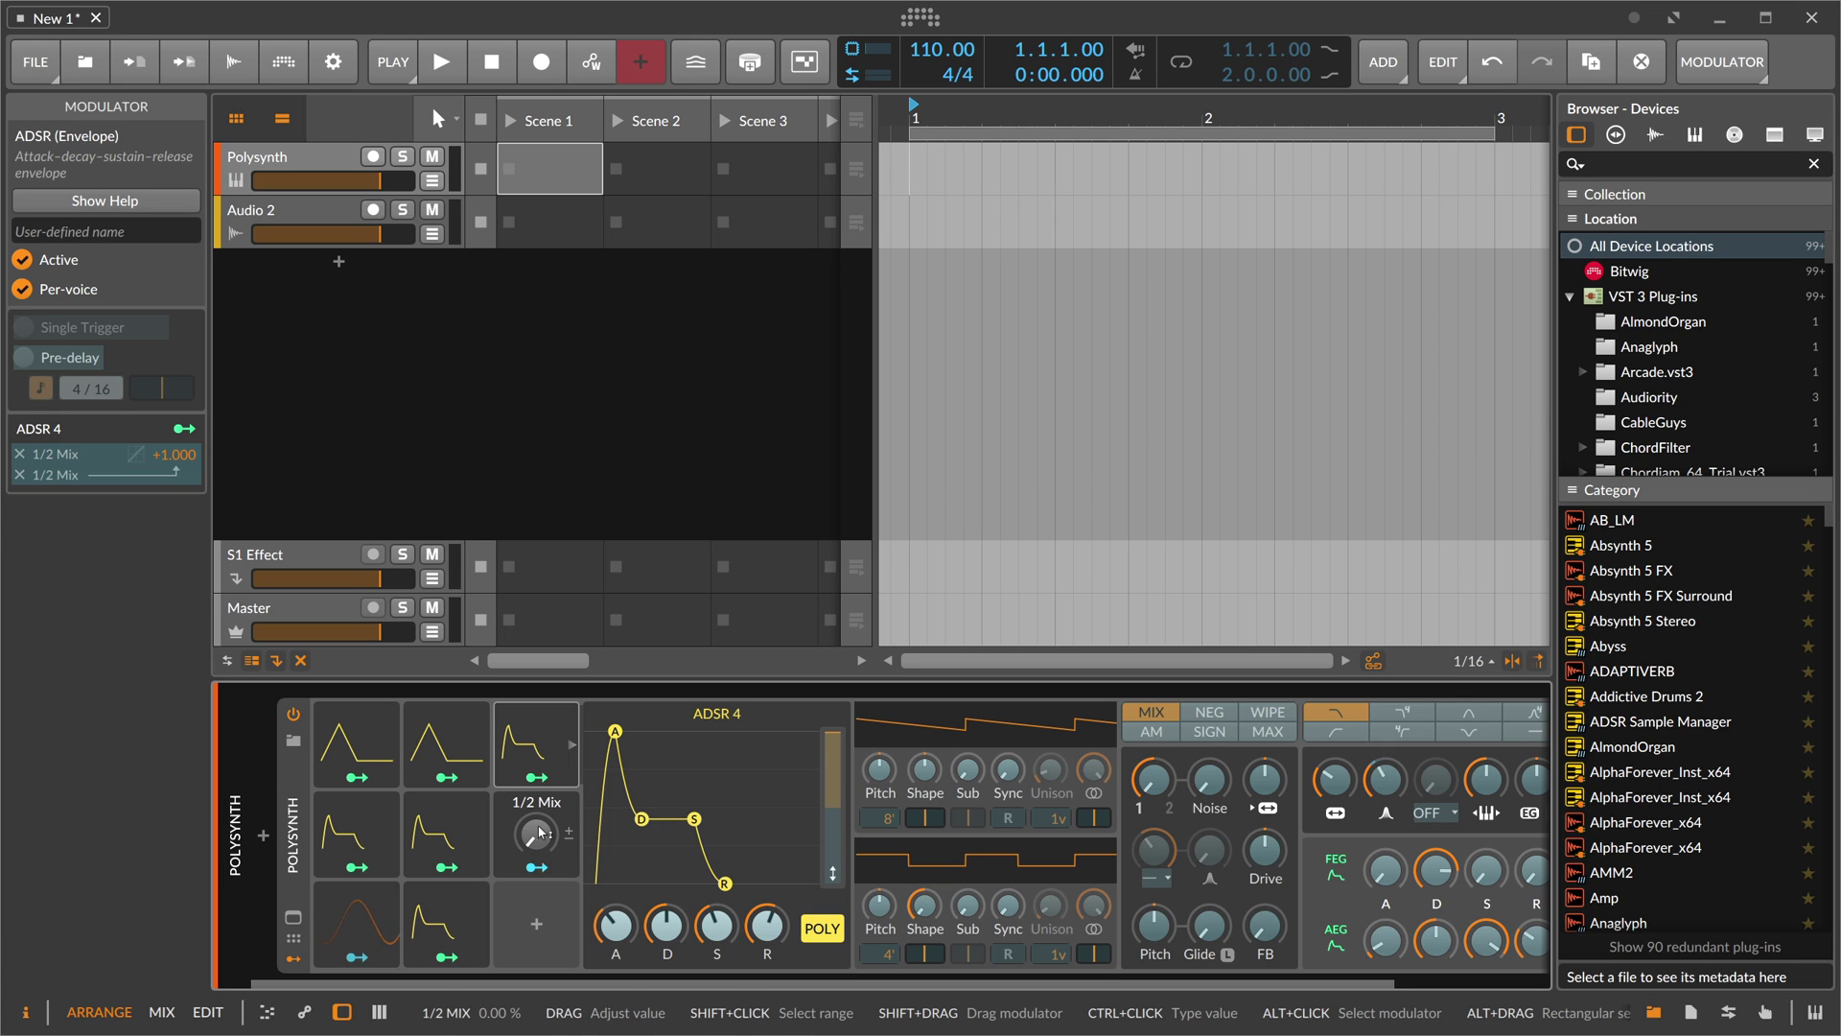
- Map the Macro to the open ADSR's Attack at +0.603 and Release at -0.386, testing the effect with the Macro knob
{"action": "left_click", "coordinate": [549, 868]}
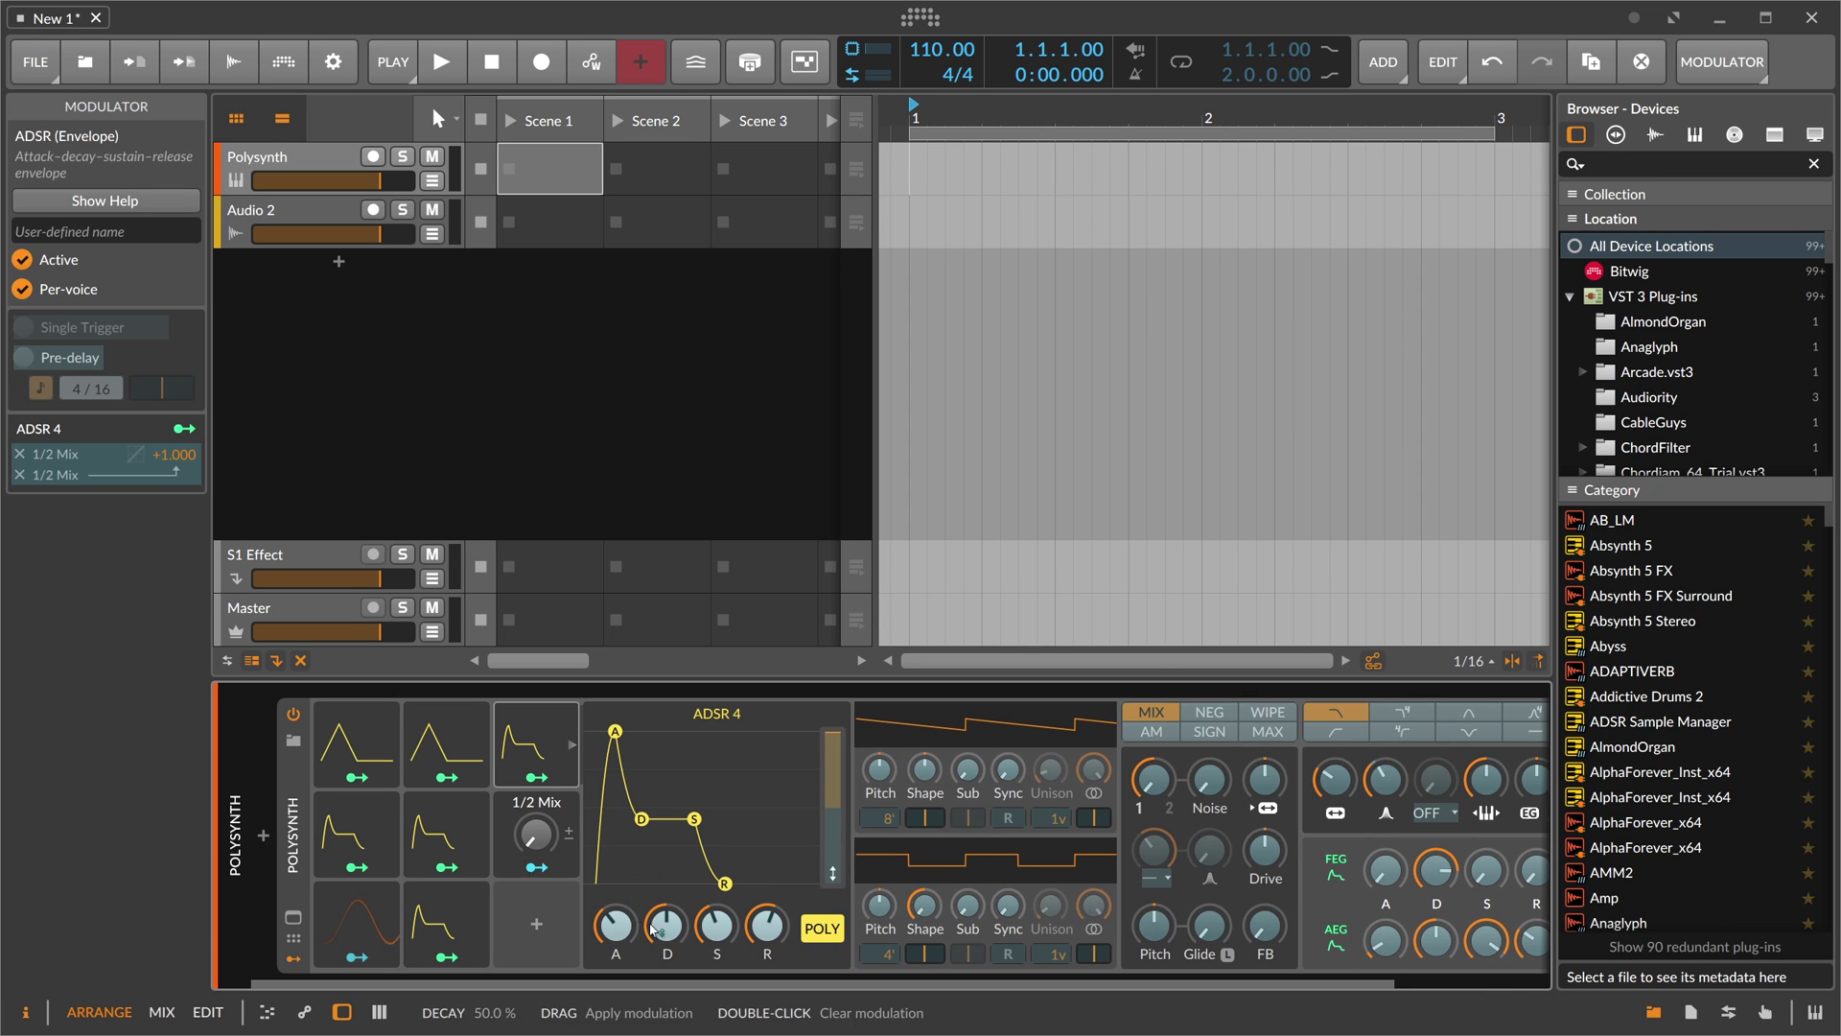
{"action": "left_click_drag", "start_coordinate": [614, 926], "coordinate": [614, 940]}
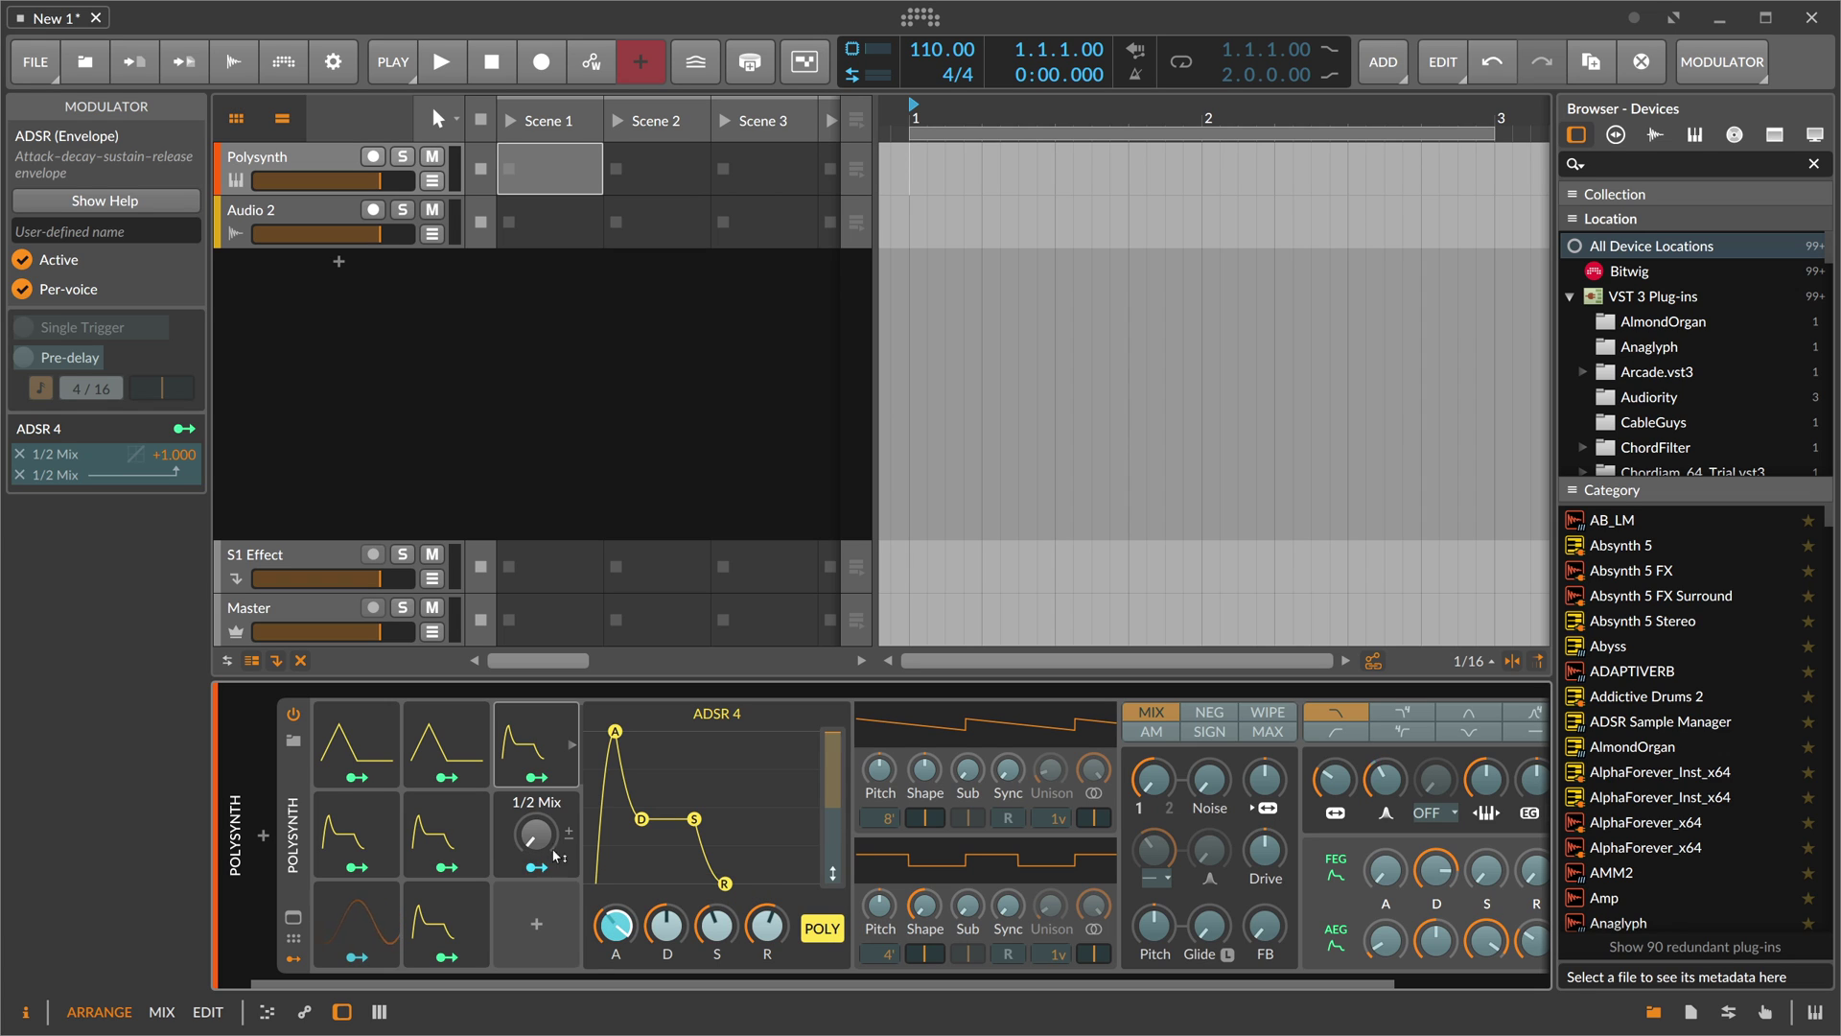
{"action": "mouse_move", "coordinate": [537, 837]}
{"action": "left_mouse_down"}
{"action": "mouse_move", "coordinate": [537, 736]}
{"action": "mouse_move", "coordinate": [537, 814]}
{"action": "left_mouse_up"}
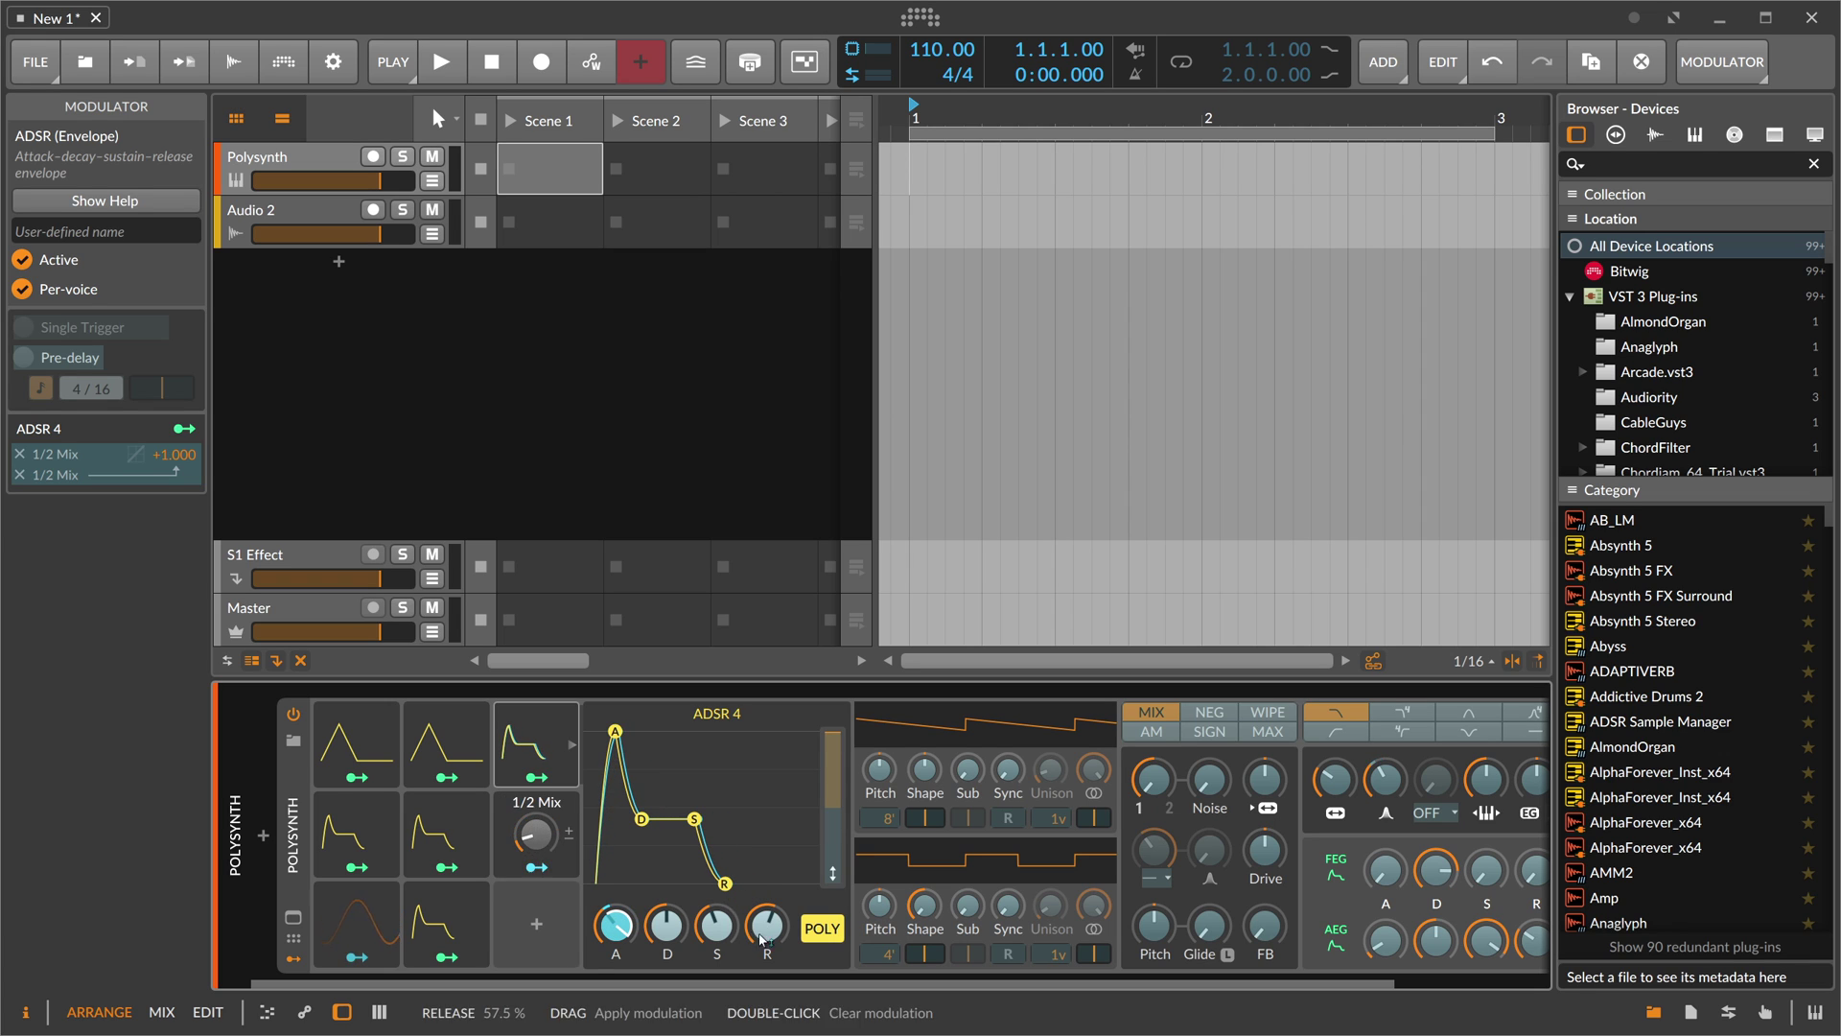
{"action": "left_click_drag", "start_coordinate": [767, 925], "coordinate": [767, 909]}
{"action": "left_click_drag", "start_coordinate": [534, 837], "coordinate": [534, 781]}
{"action": "double_click", "coordinate": [537, 836]}
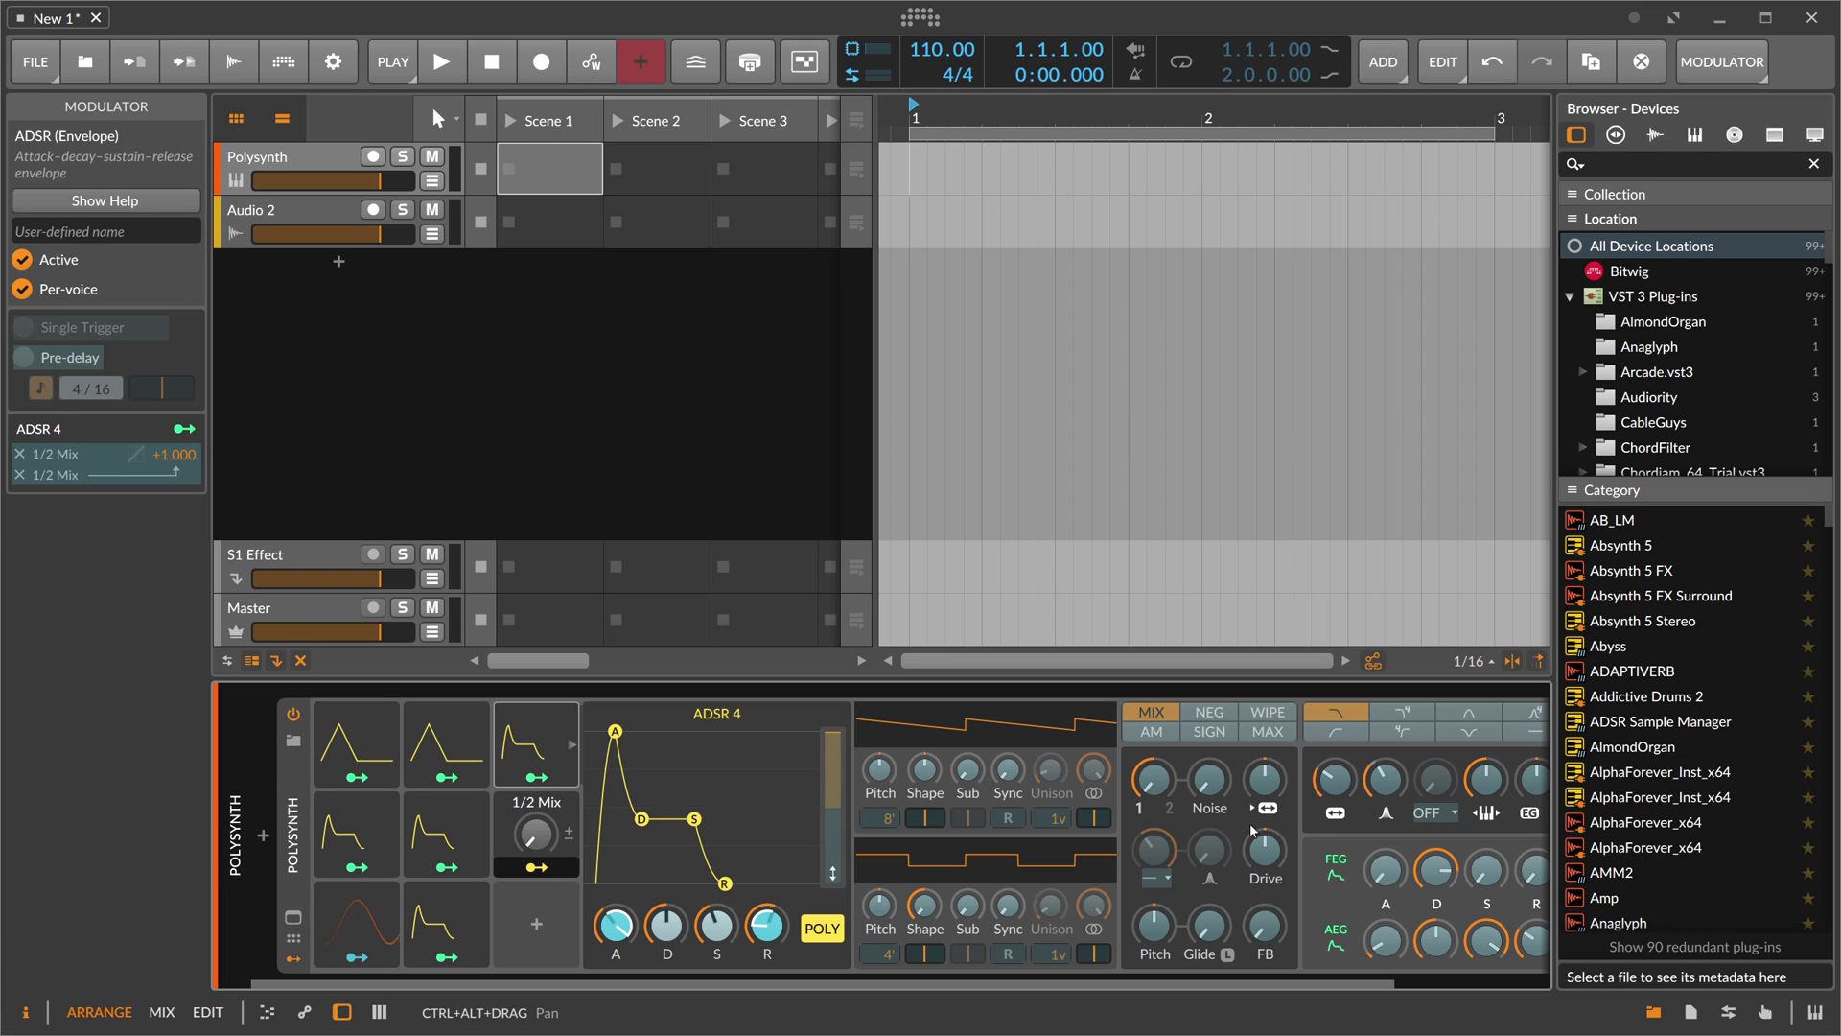
- Clear the Macro's modulations of the ADSR's Attack and Release and stop mapping
{"action": "left_click", "coordinate": [509, 825]}
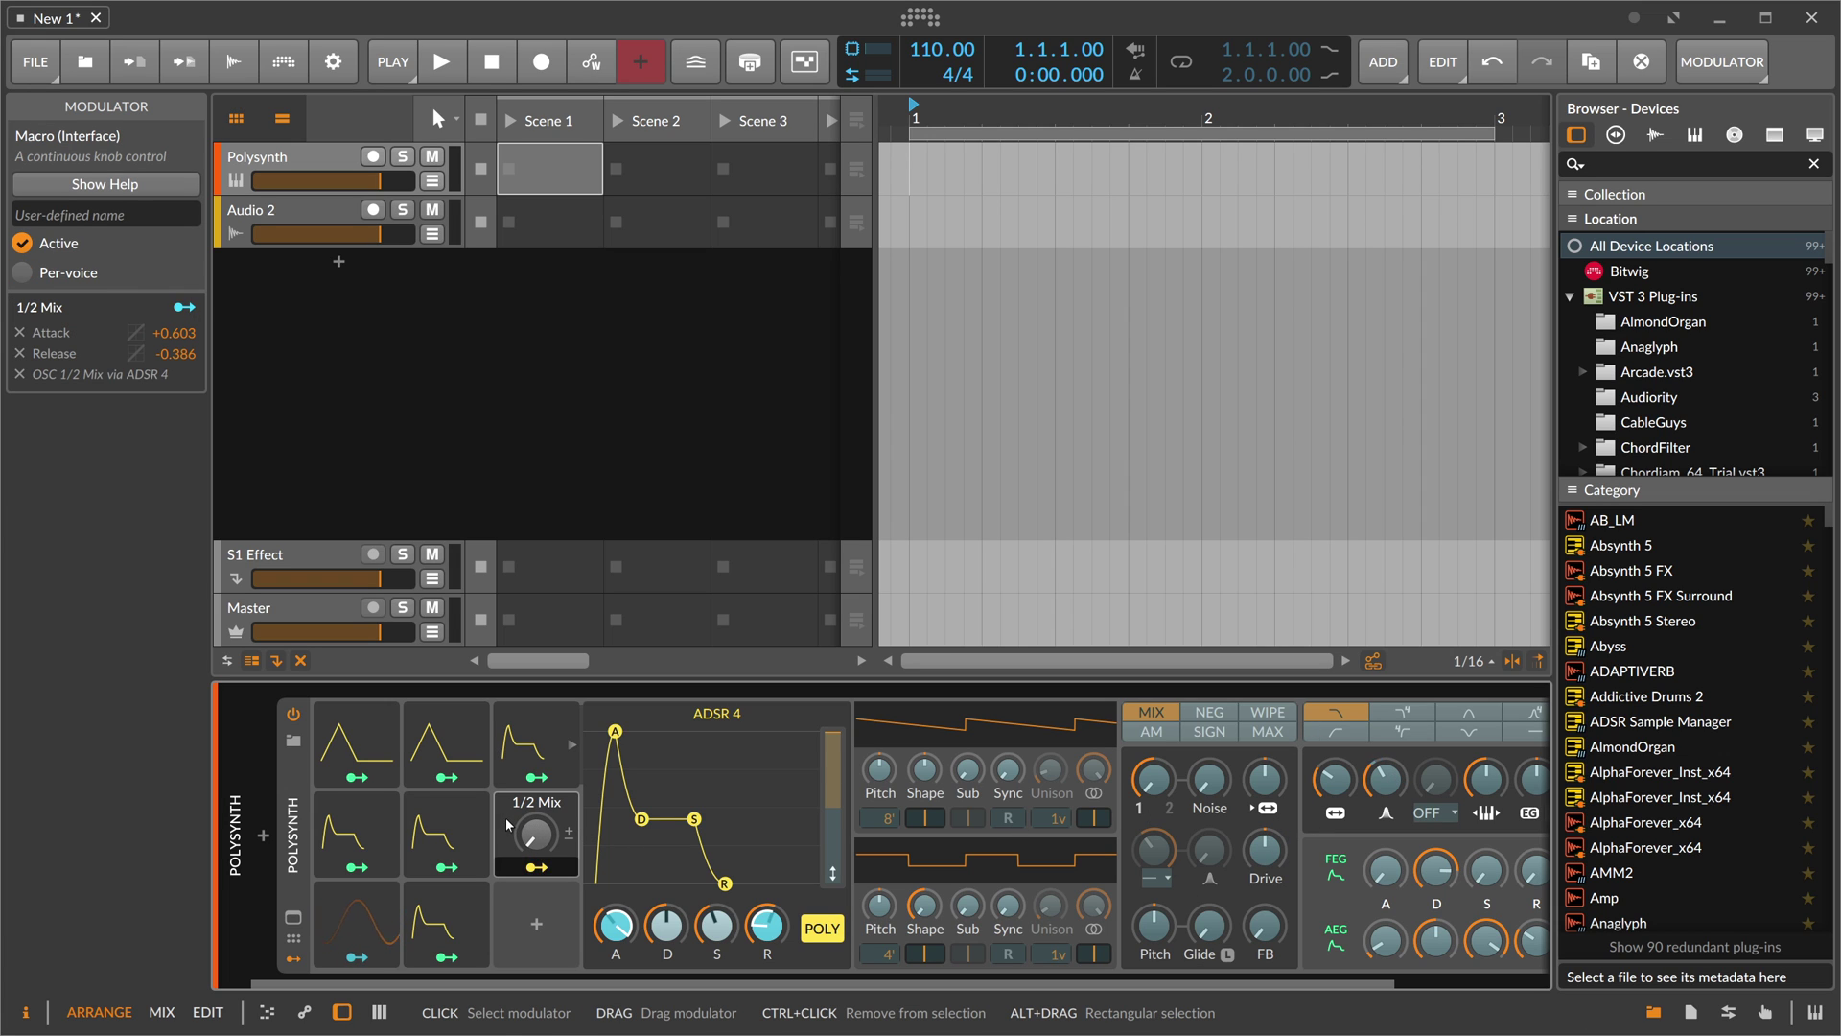
{"action": "double_click", "coordinate": [616, 926]}
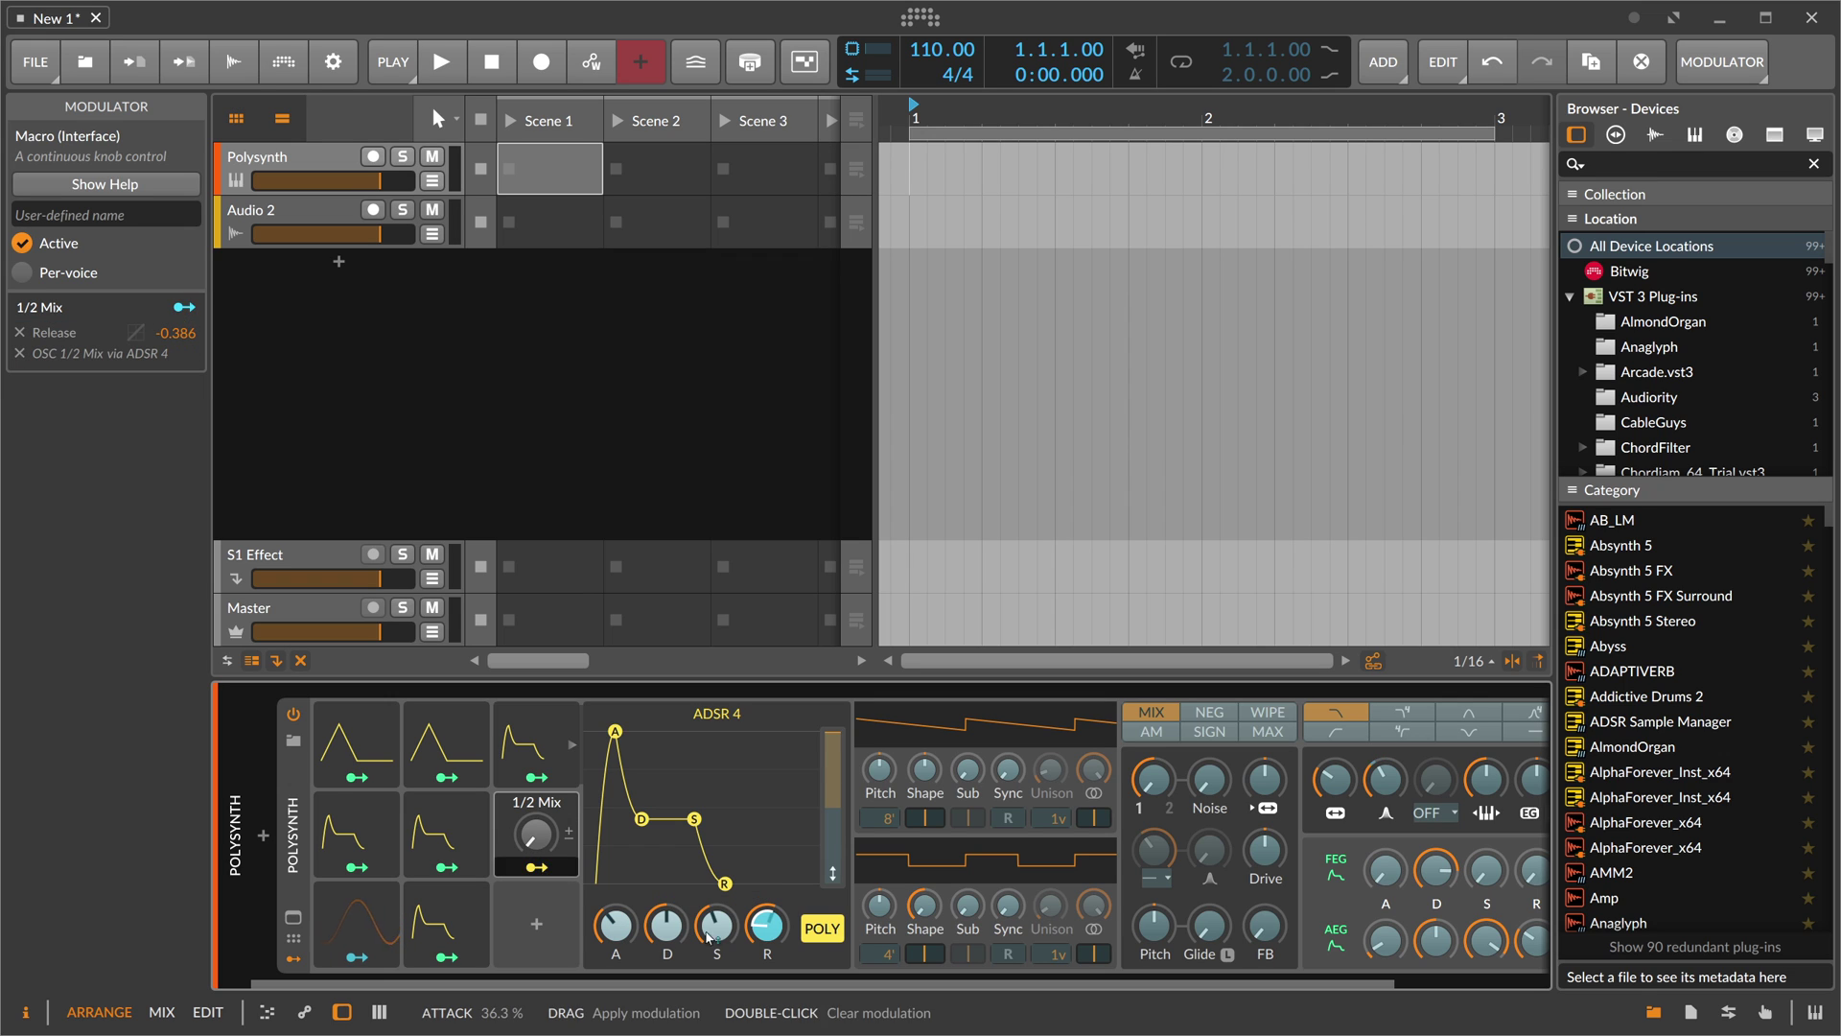
{"action": "double_click", "coordinate": [767, 935]}
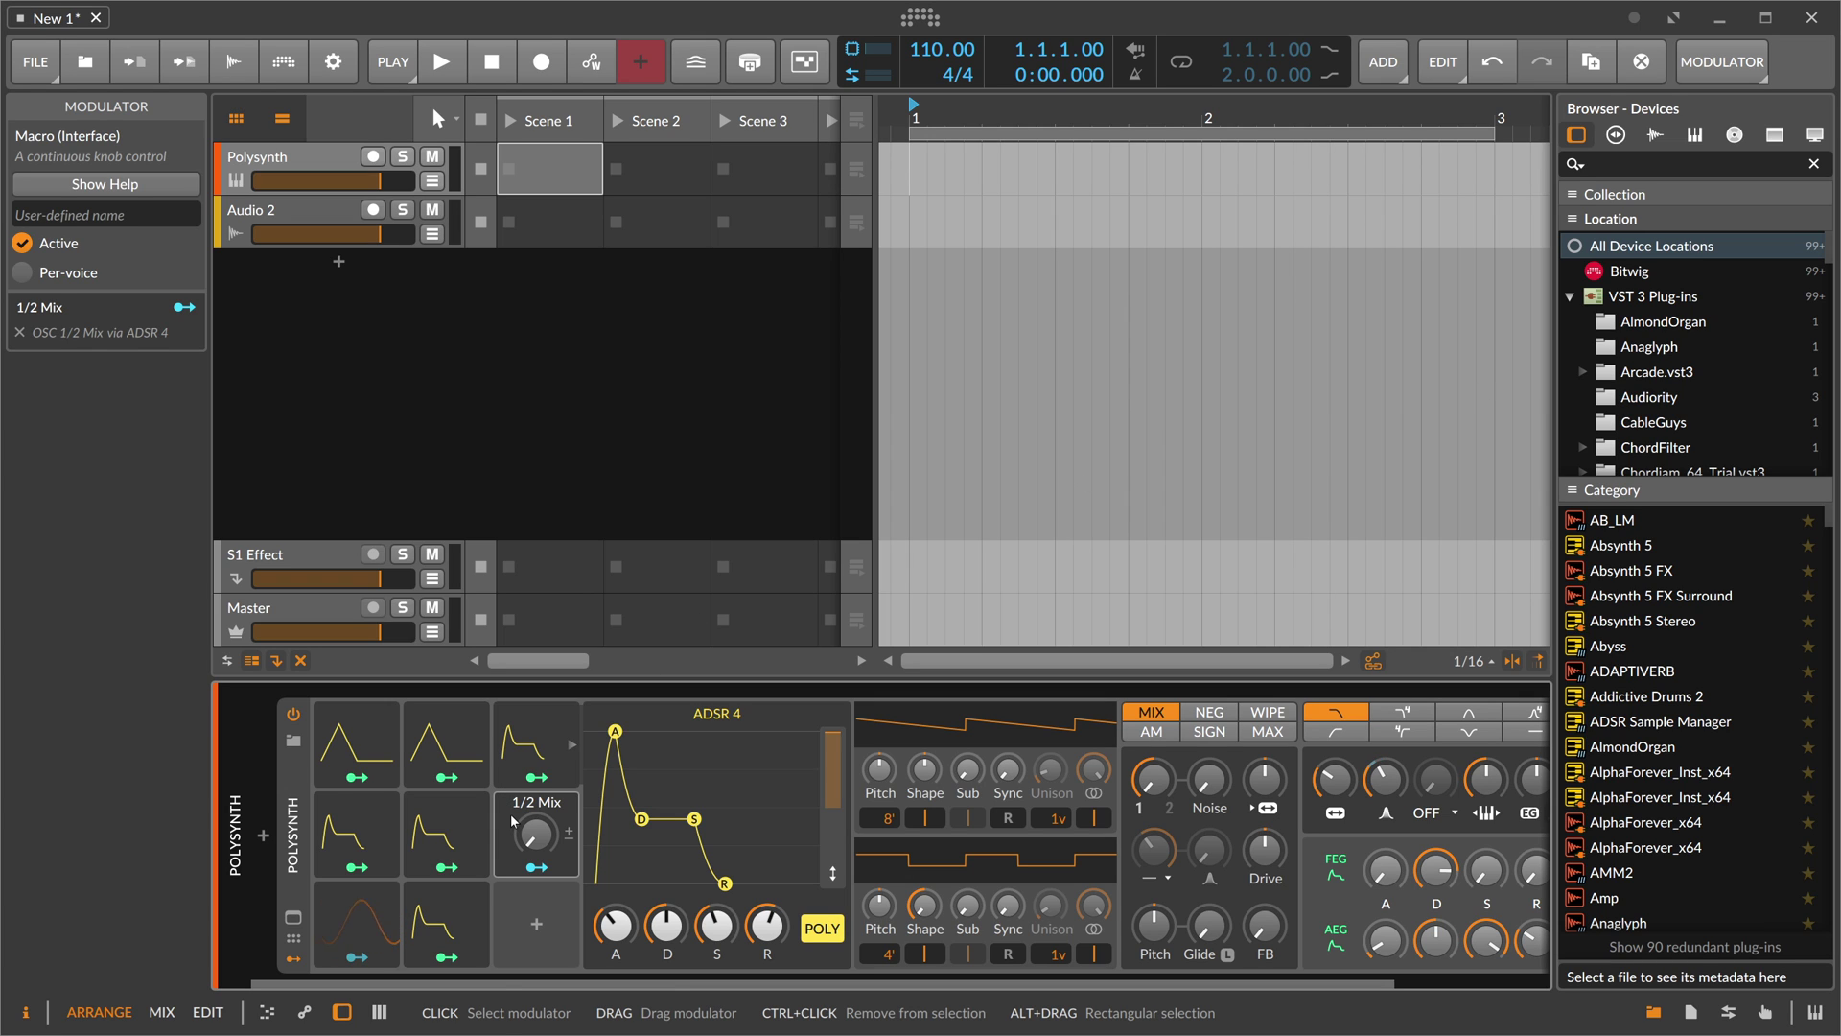
- Examine the interactive help for the third column's ADSR, including its Envelope Interface and Inspector sections, and close it
{"action": "left_click", "coordinate": [535, 757]}
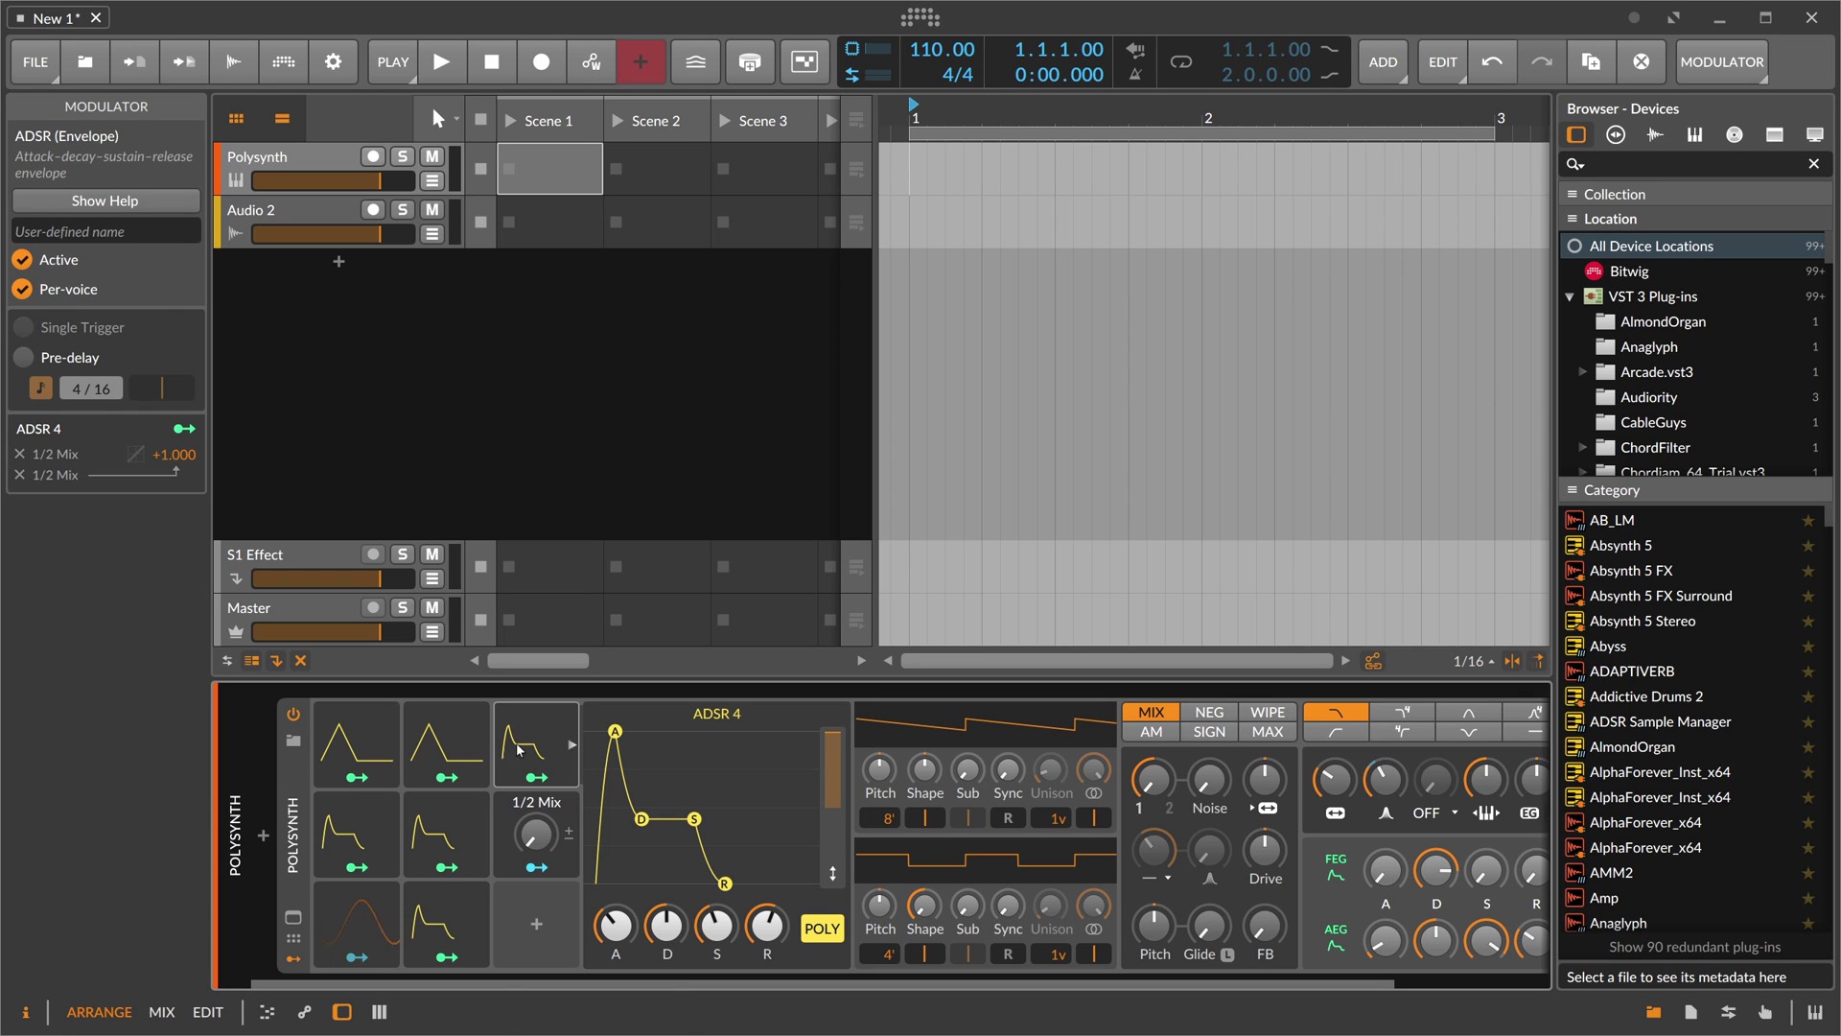
{"action": "key", "text": "F1"}
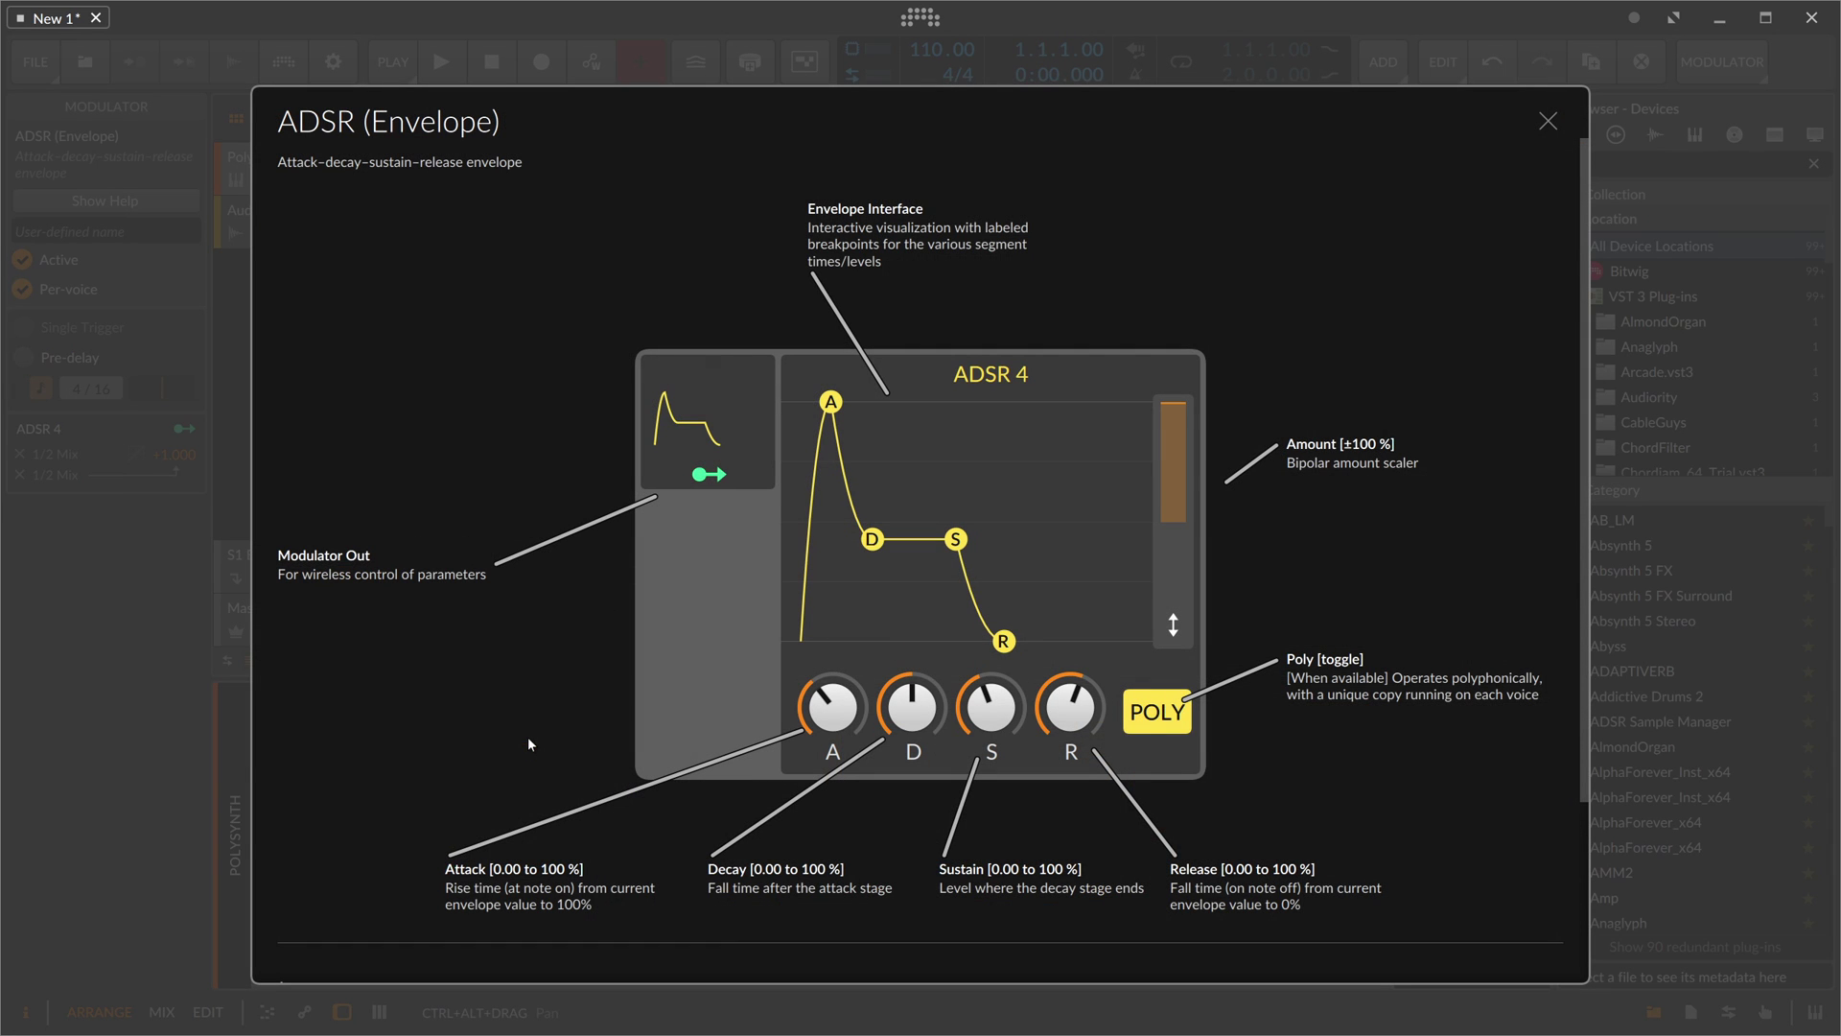
{"action": "scroll", "coordinate": [828, 451], "scroll_direction": "down", "scroll_amount": 3}
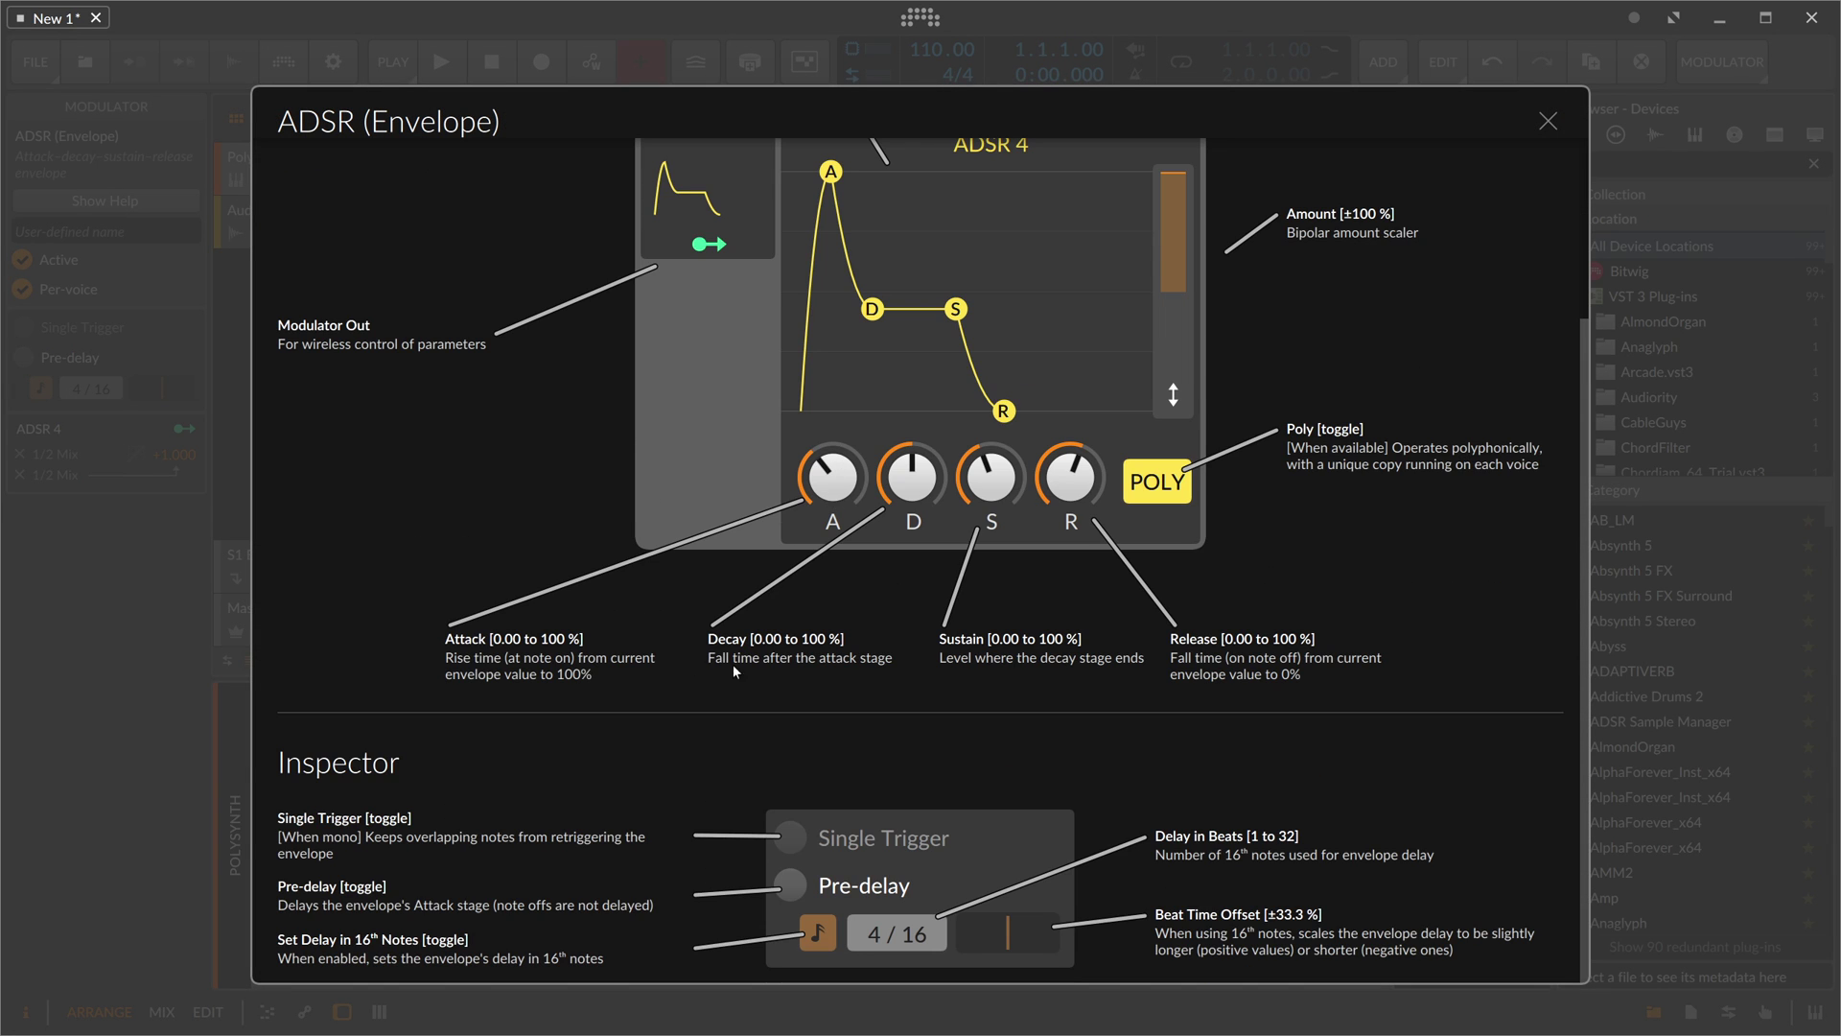
{"action": "scroll", "coordinate": [735, 671], "scroll_direction": "up", "scroll_amount": 3}
{"action": "scroll", "coordinate": [798, 633], "scroll_direction": "down", "scroll_amount": 1}
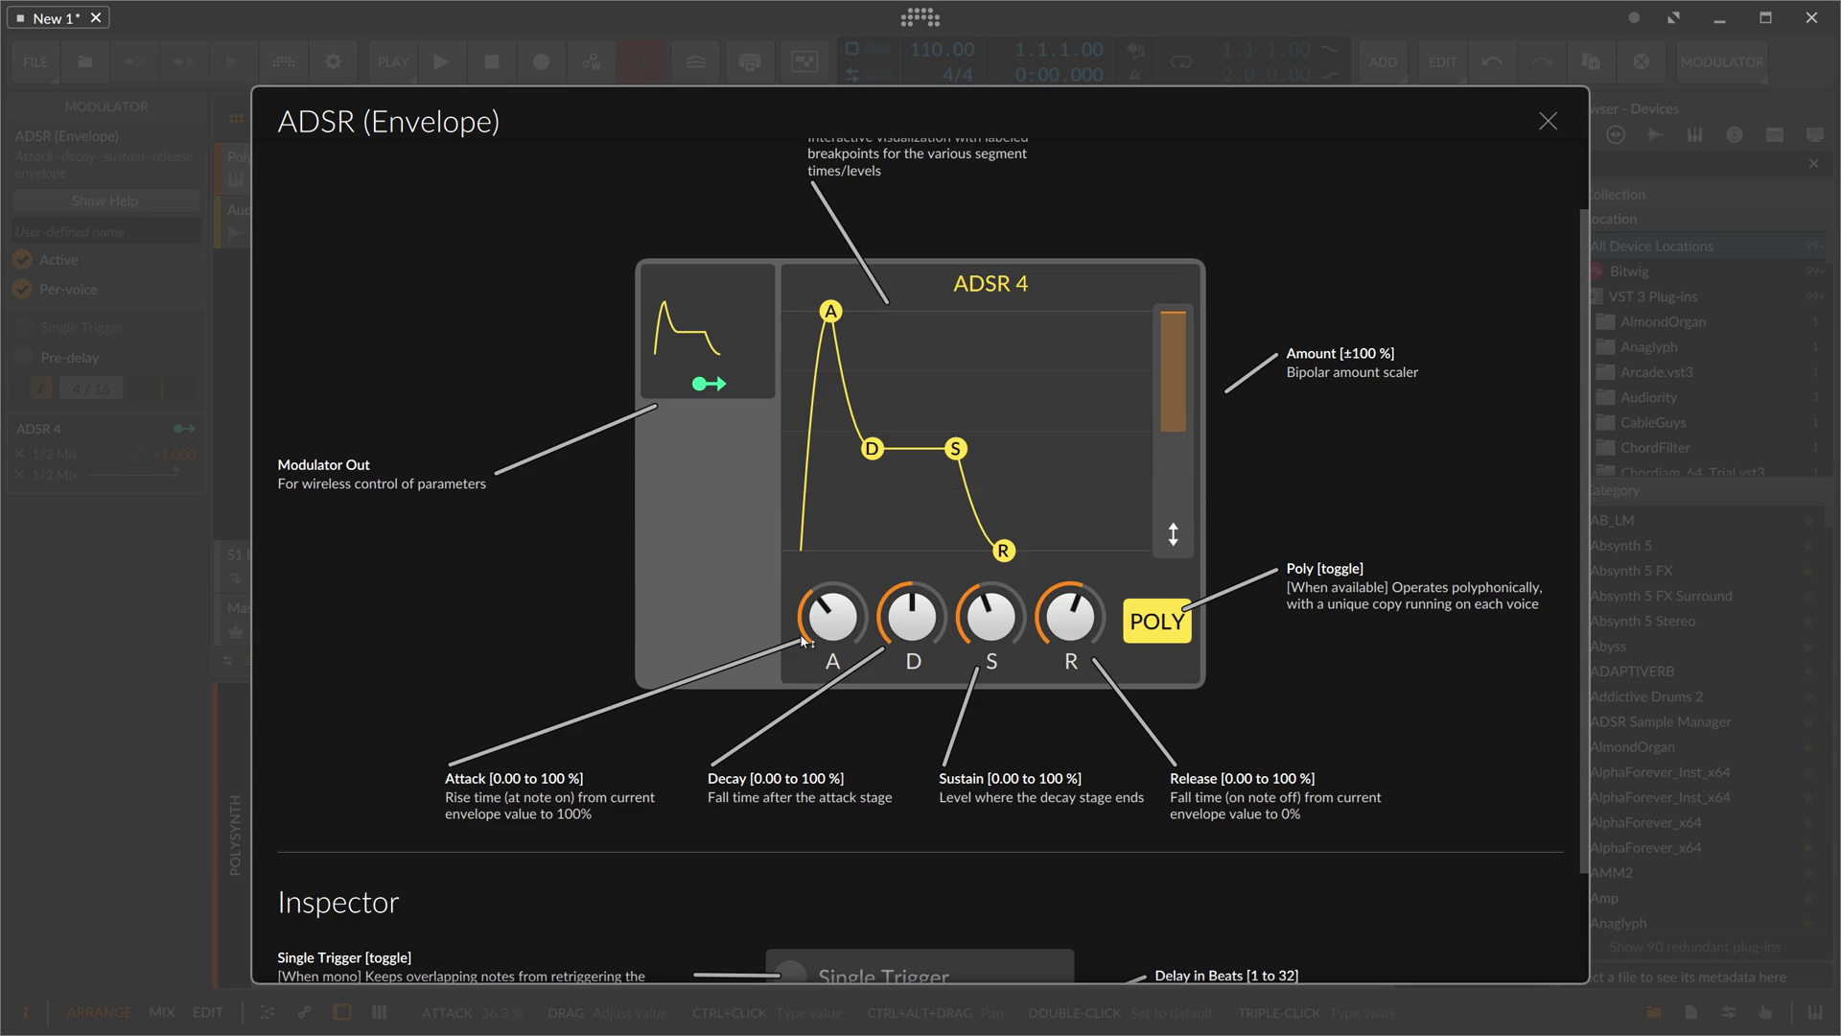
{"action": "scroll", "coordinate": [605, 669], "scroll_direction": "down", "scroll_amount": 2}
{"action": "scroll", "coordinate": [1042, 548], "scroll_direction": "up", "scroll_amount": 3}
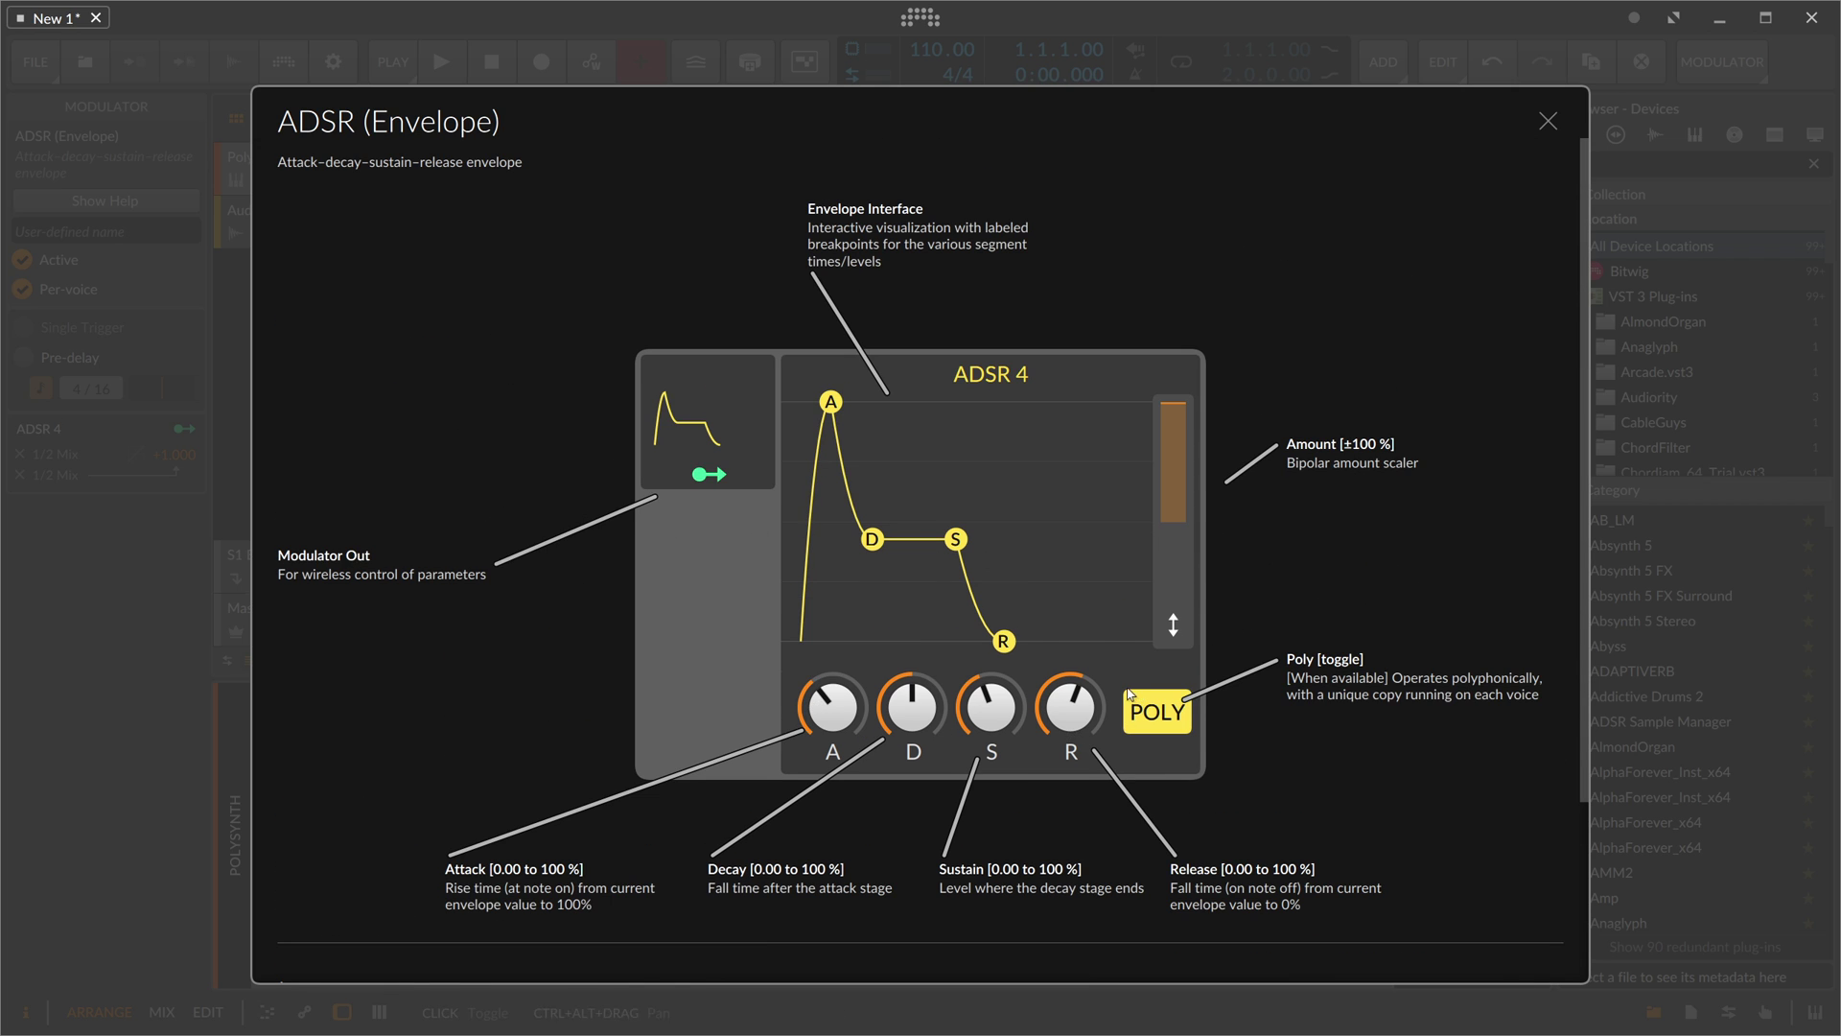
{"action": "scroll", "coordinate": [1128, 694], "scroll_direction": "down", "scroll_amount": 3}
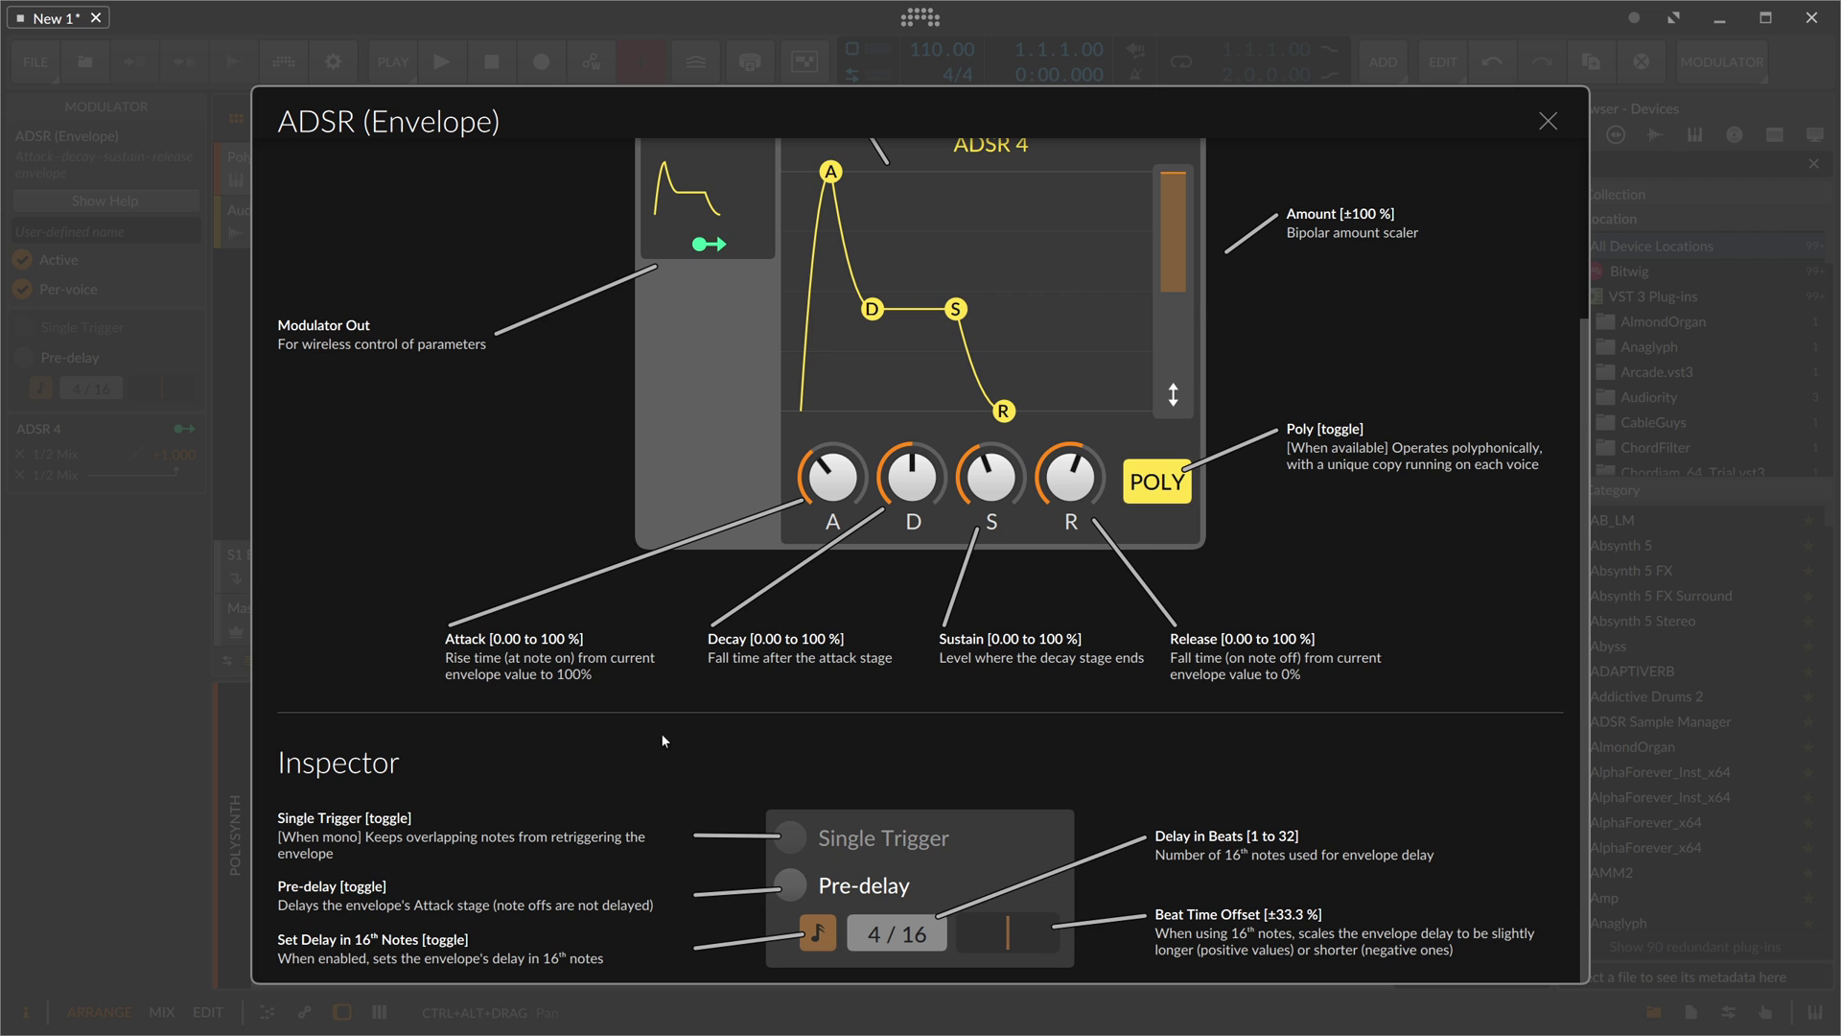
{"action": "scroll", "coordinate": [660, 732], "scroll_direction": "up", "scroll_amount": 3}
{"action": "left_click", "coordinate": [1547, 122]}
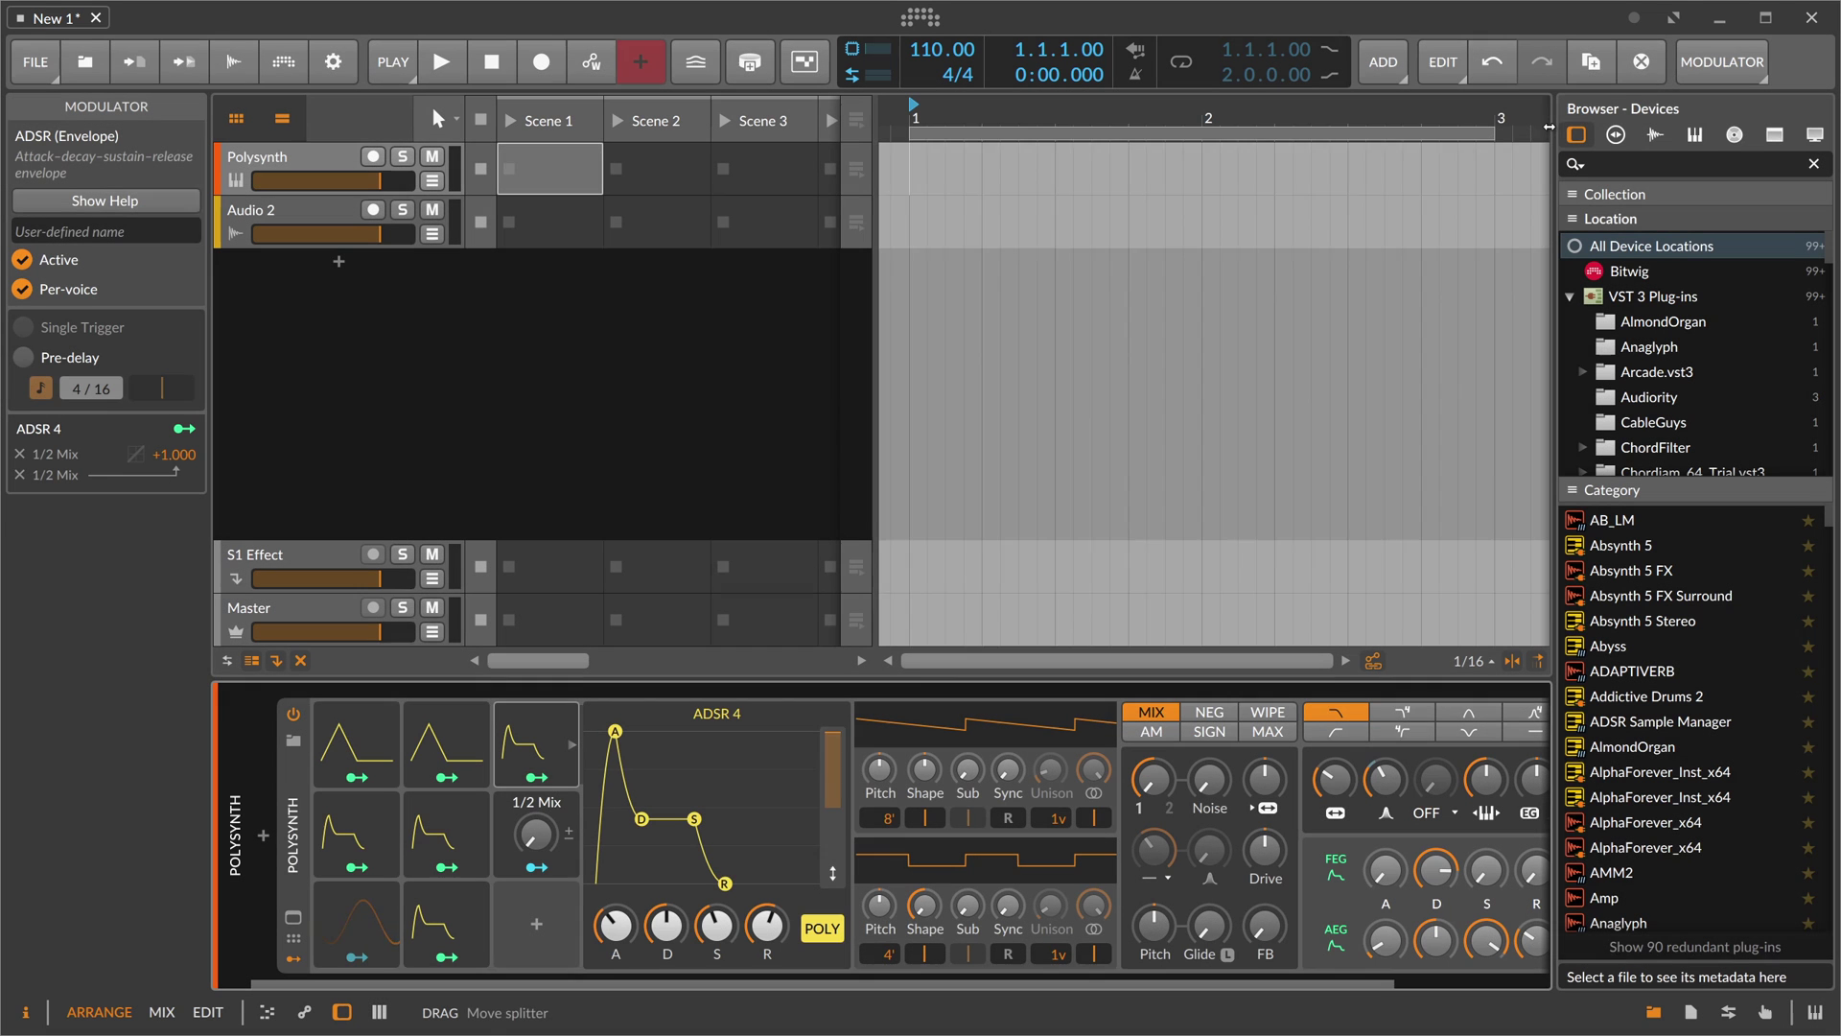
- Insert a Tool device after the Polysynth in the device chain
{"action": "left_click", "coordinate": [1812, 323]}
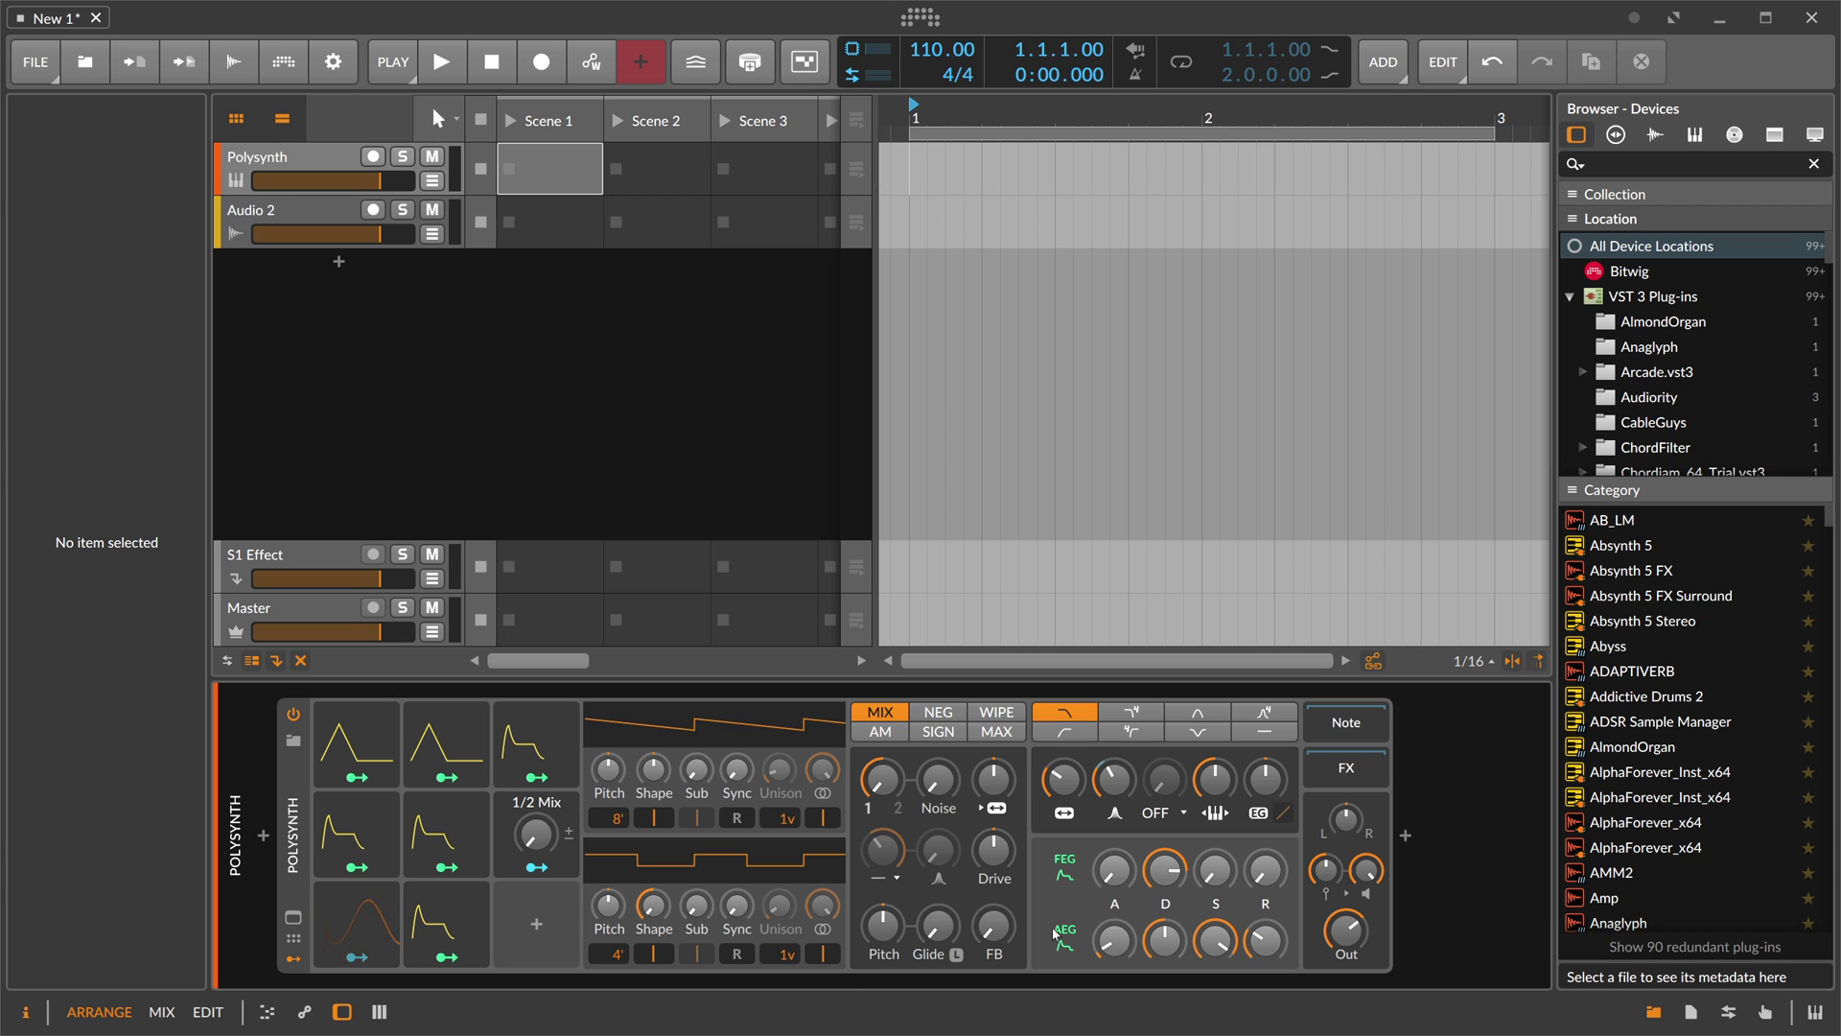
{"action": "left_click", "coordinate": [1406, 836]}
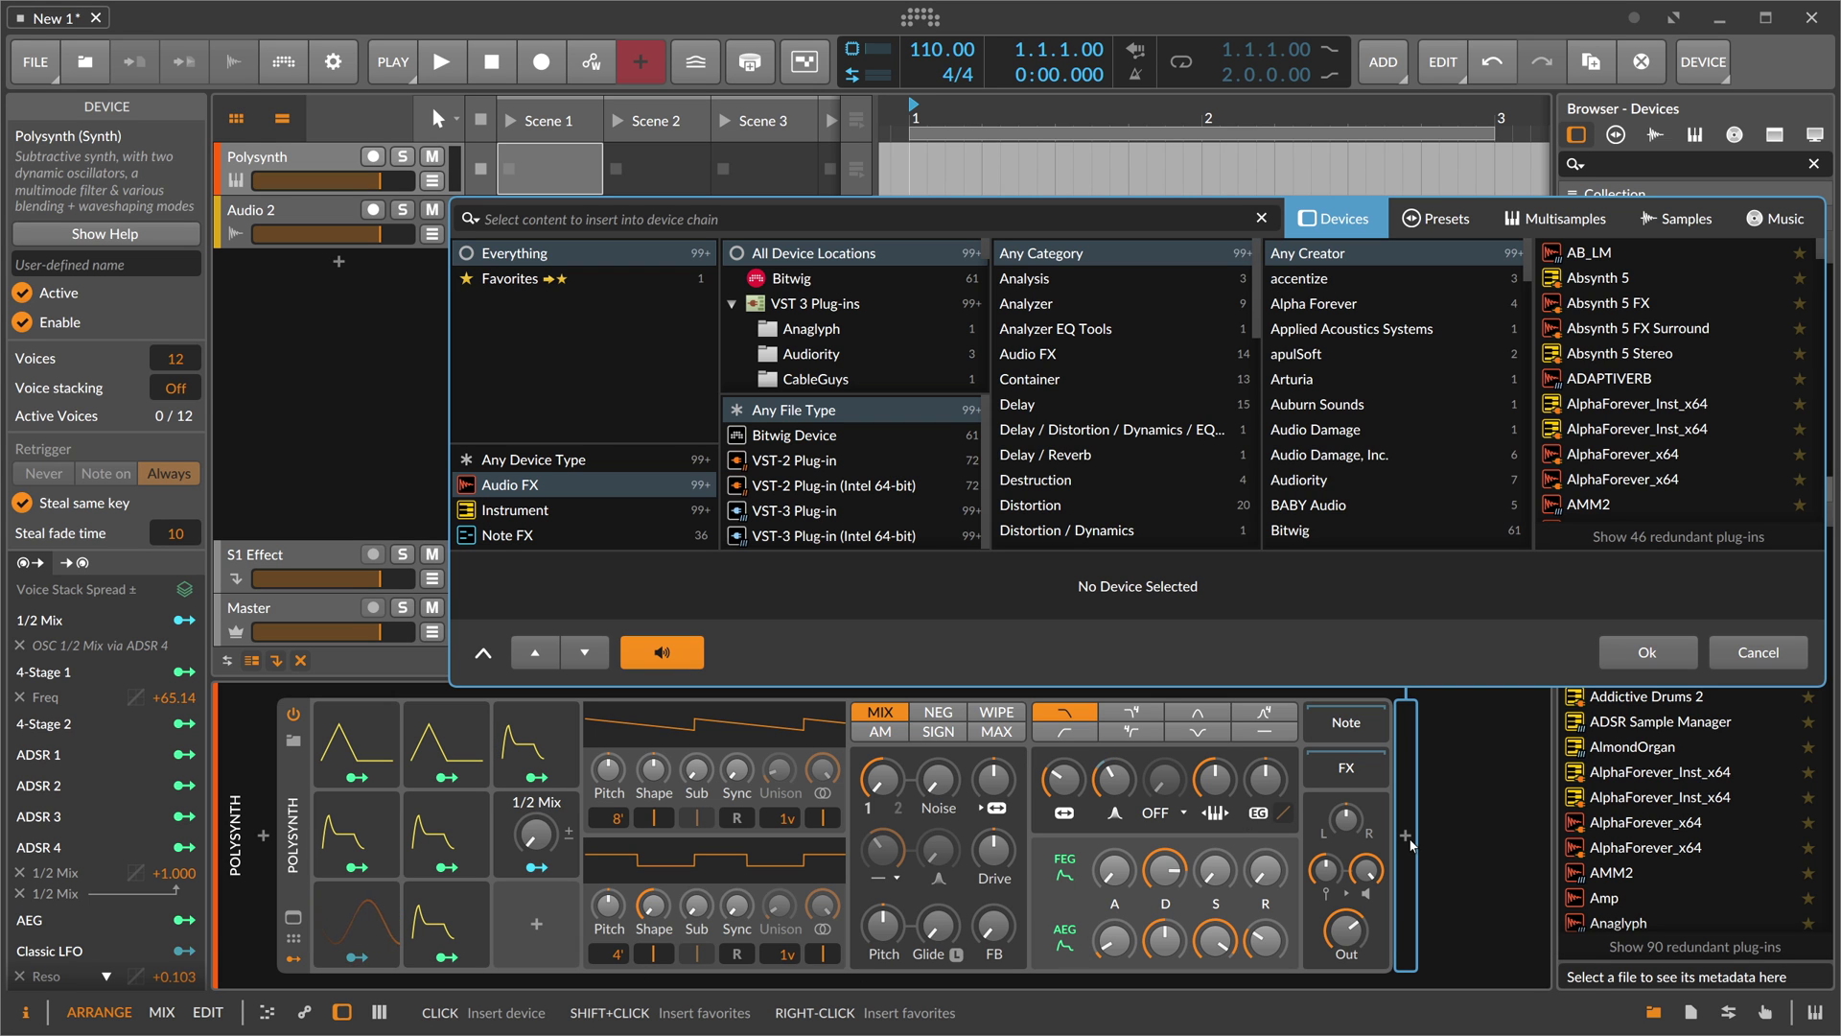
{"action": "type", "text": "tool"}
{"action": "key", "text": "Down"}
{"action": "key", "text": "Return"}
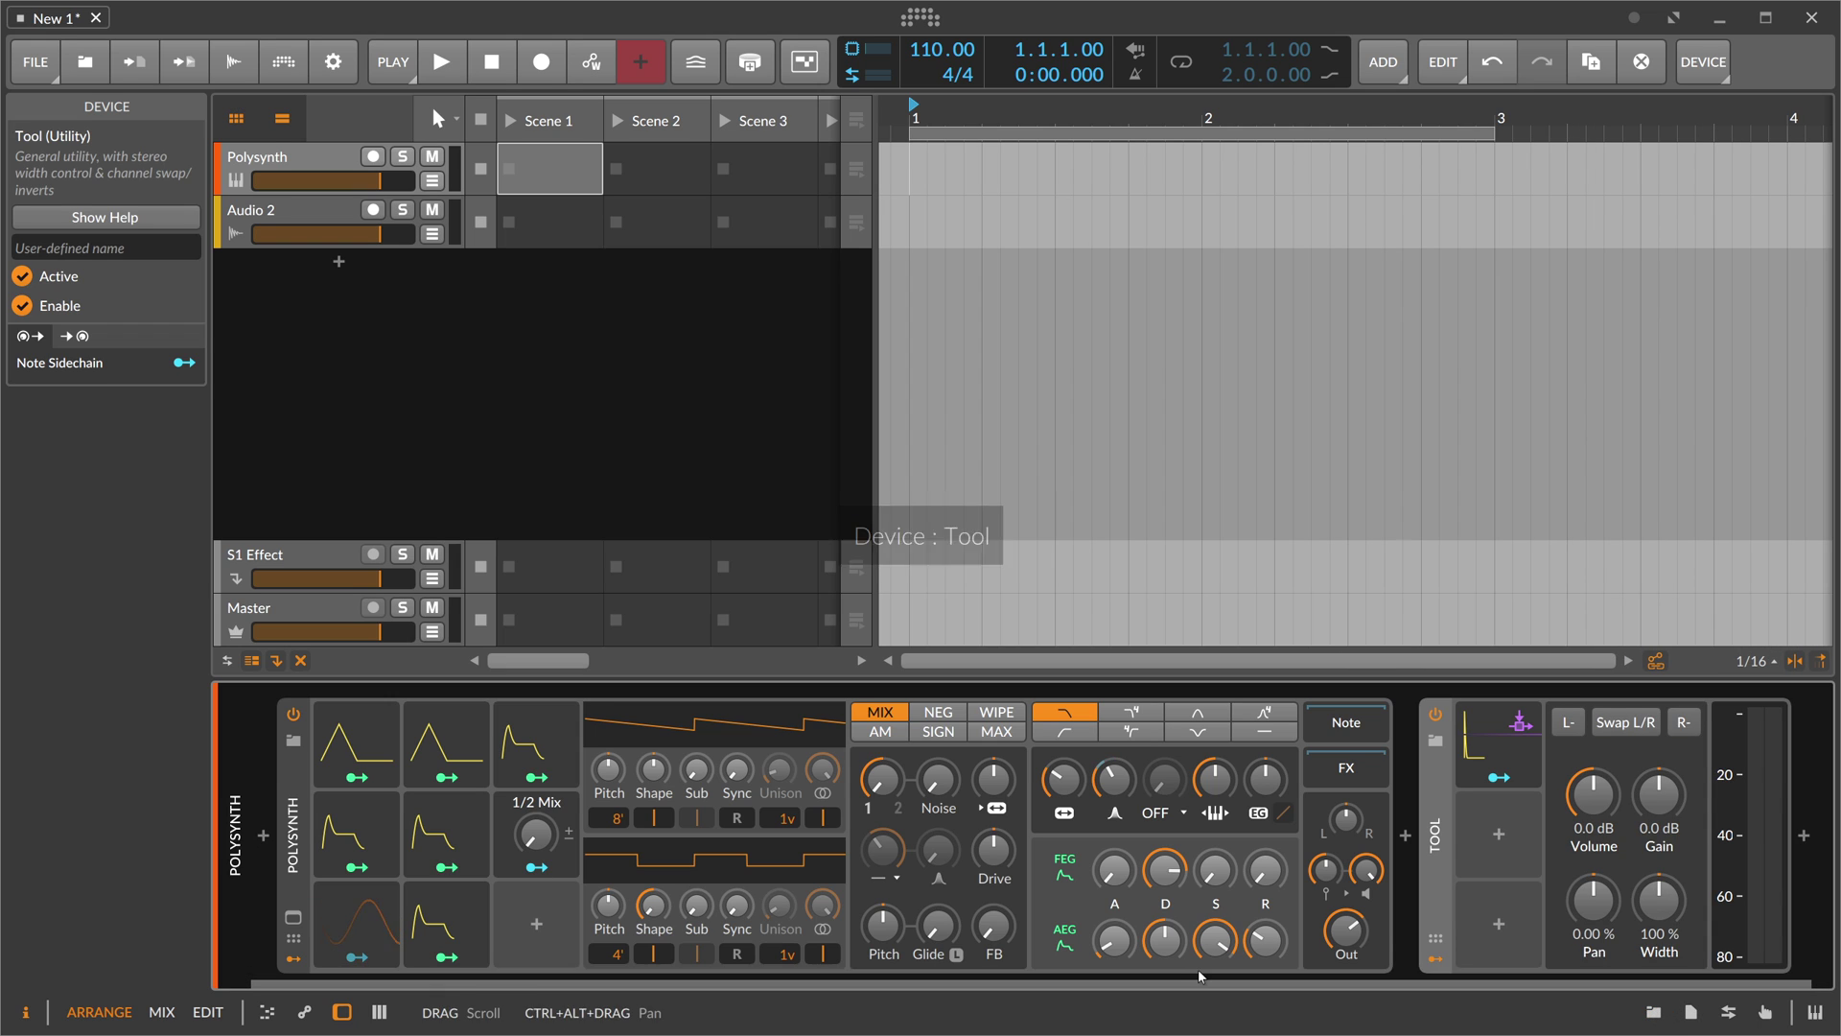
- Move the Tool into the Polysynth's FX chain and map the second column's middle ADSR to the Tool's Volume
{"action": "left_click", "coordinate": [472, 867]}
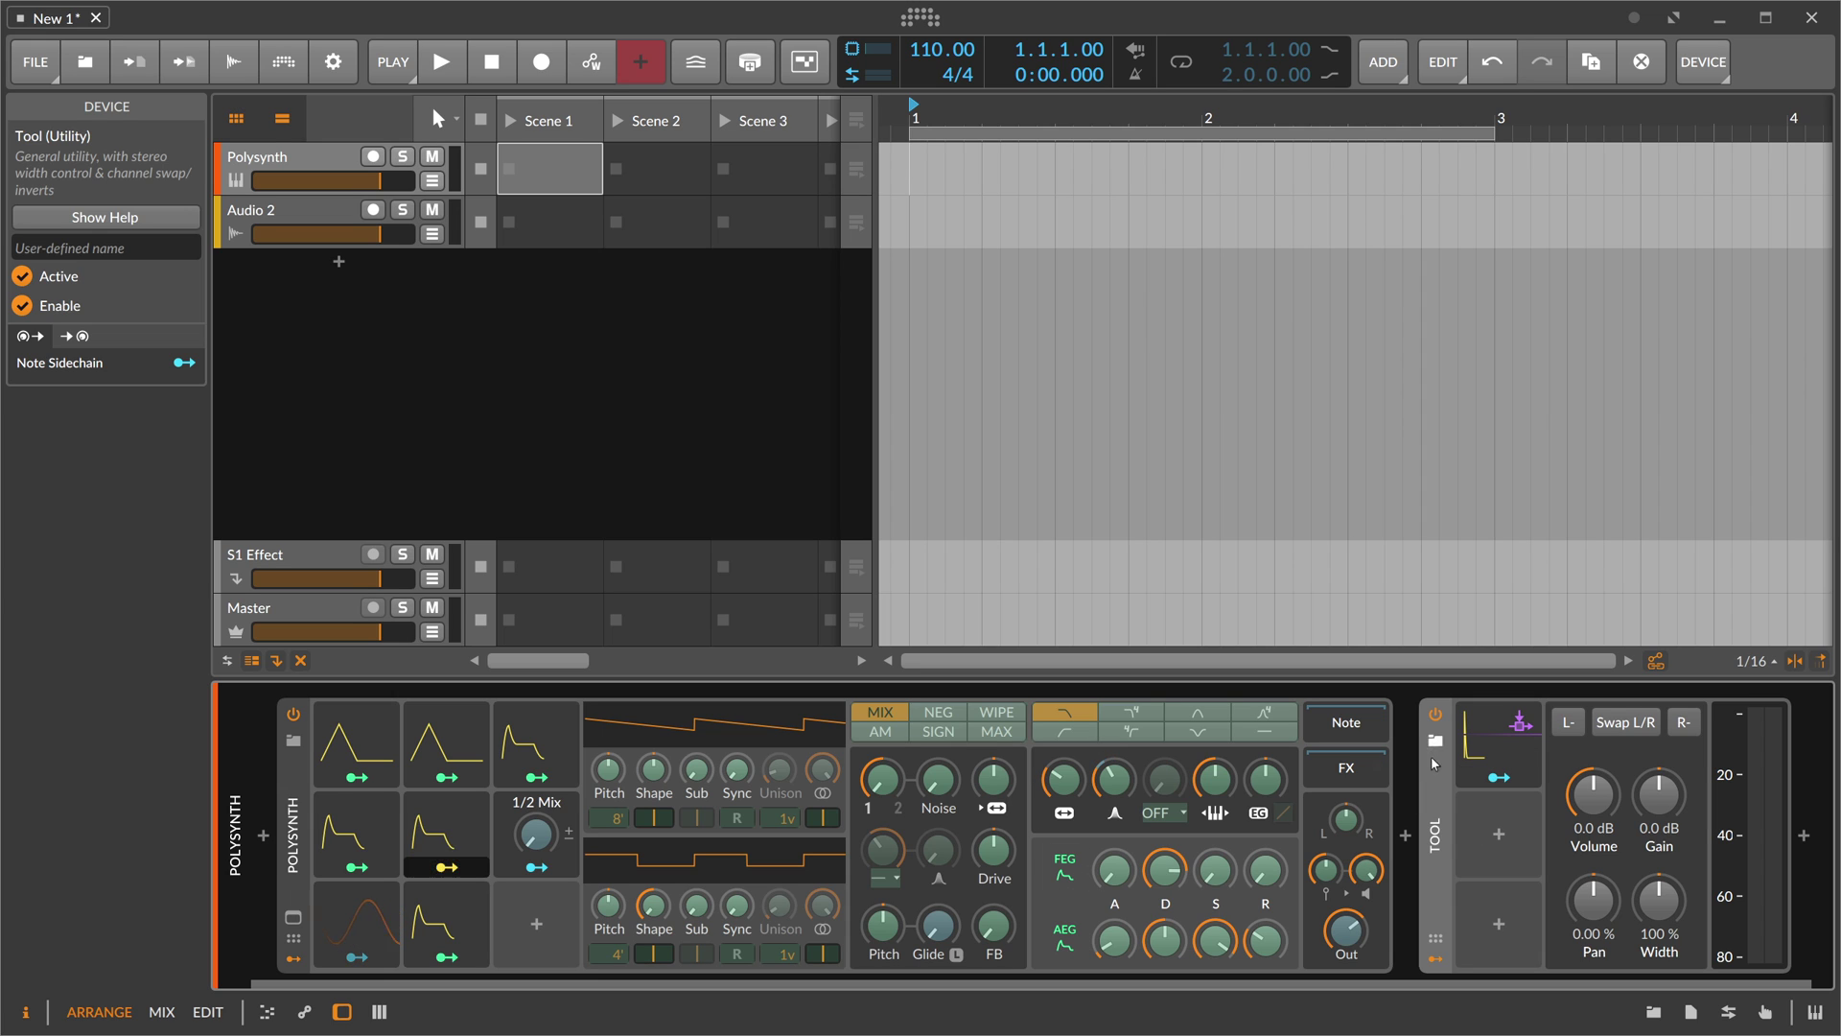
{"action": "left_click_drag", "start_coordinate": [1371, 771], "coordinate": [1363, 773]}
{"action": "left_click", "coordinate": [1360, 772]}
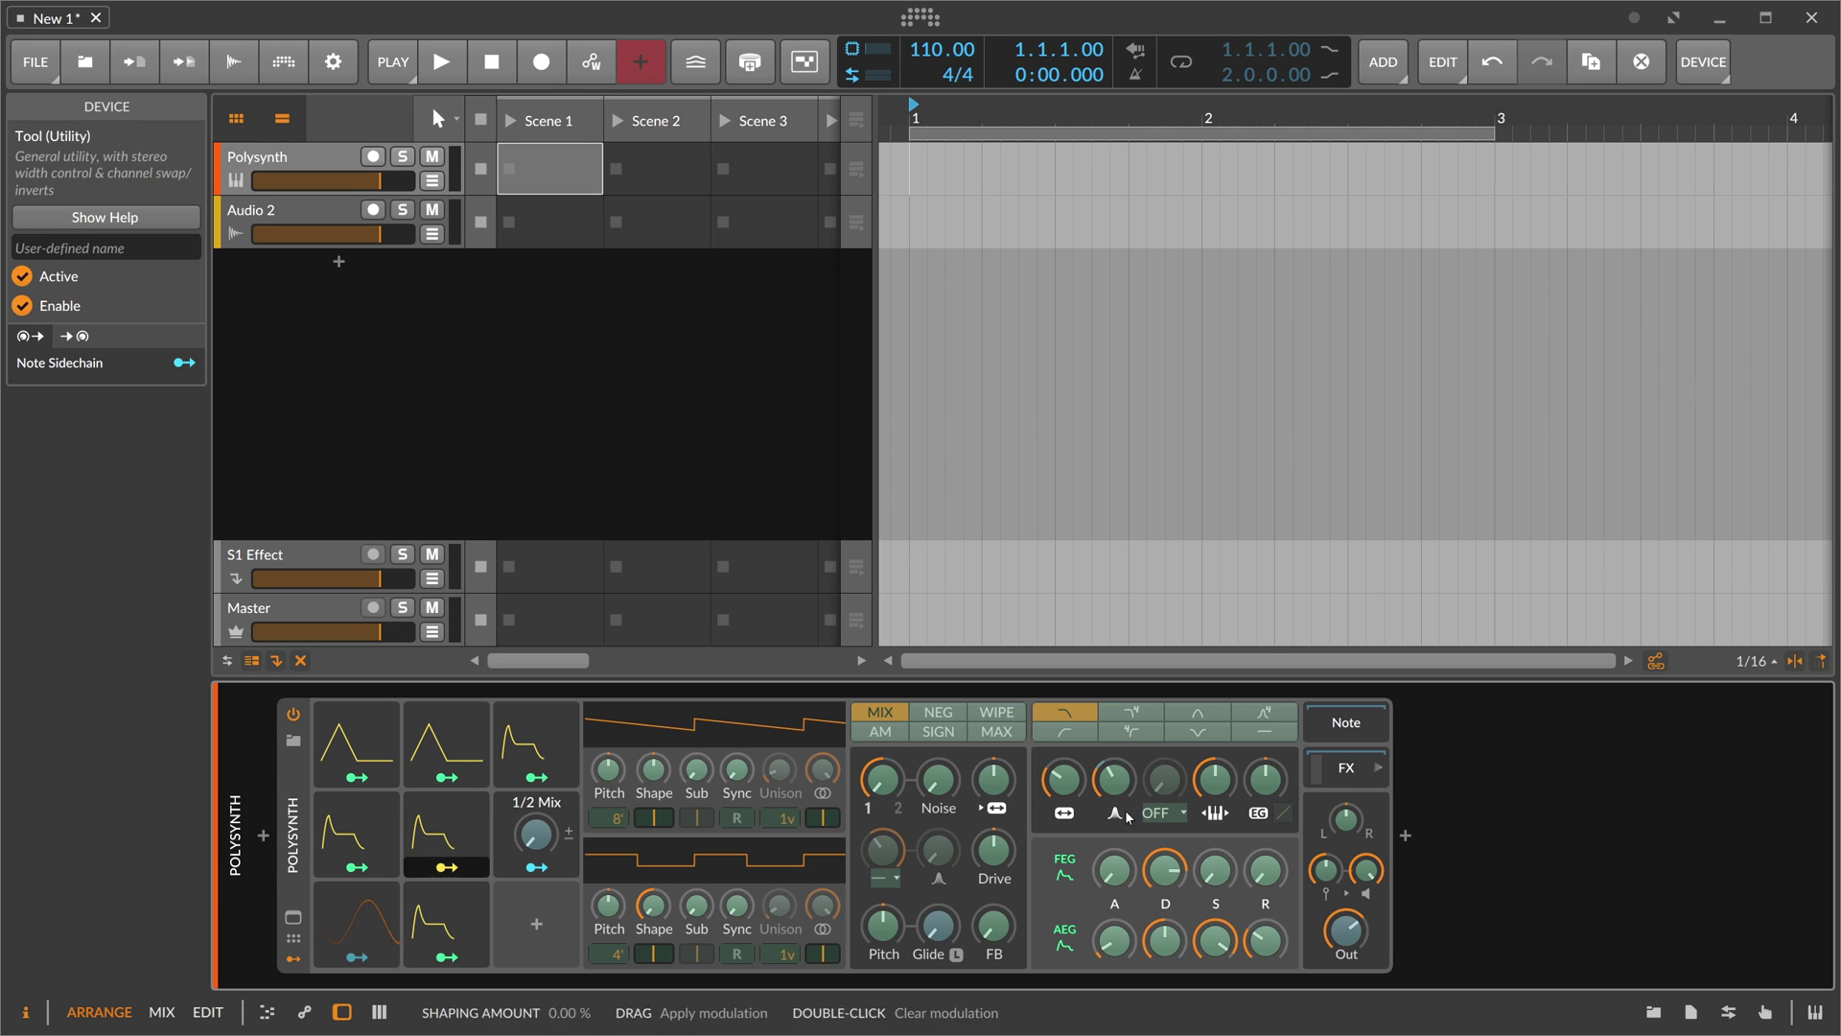
{"action": "left_click", "coordinate": [1324, 773]}
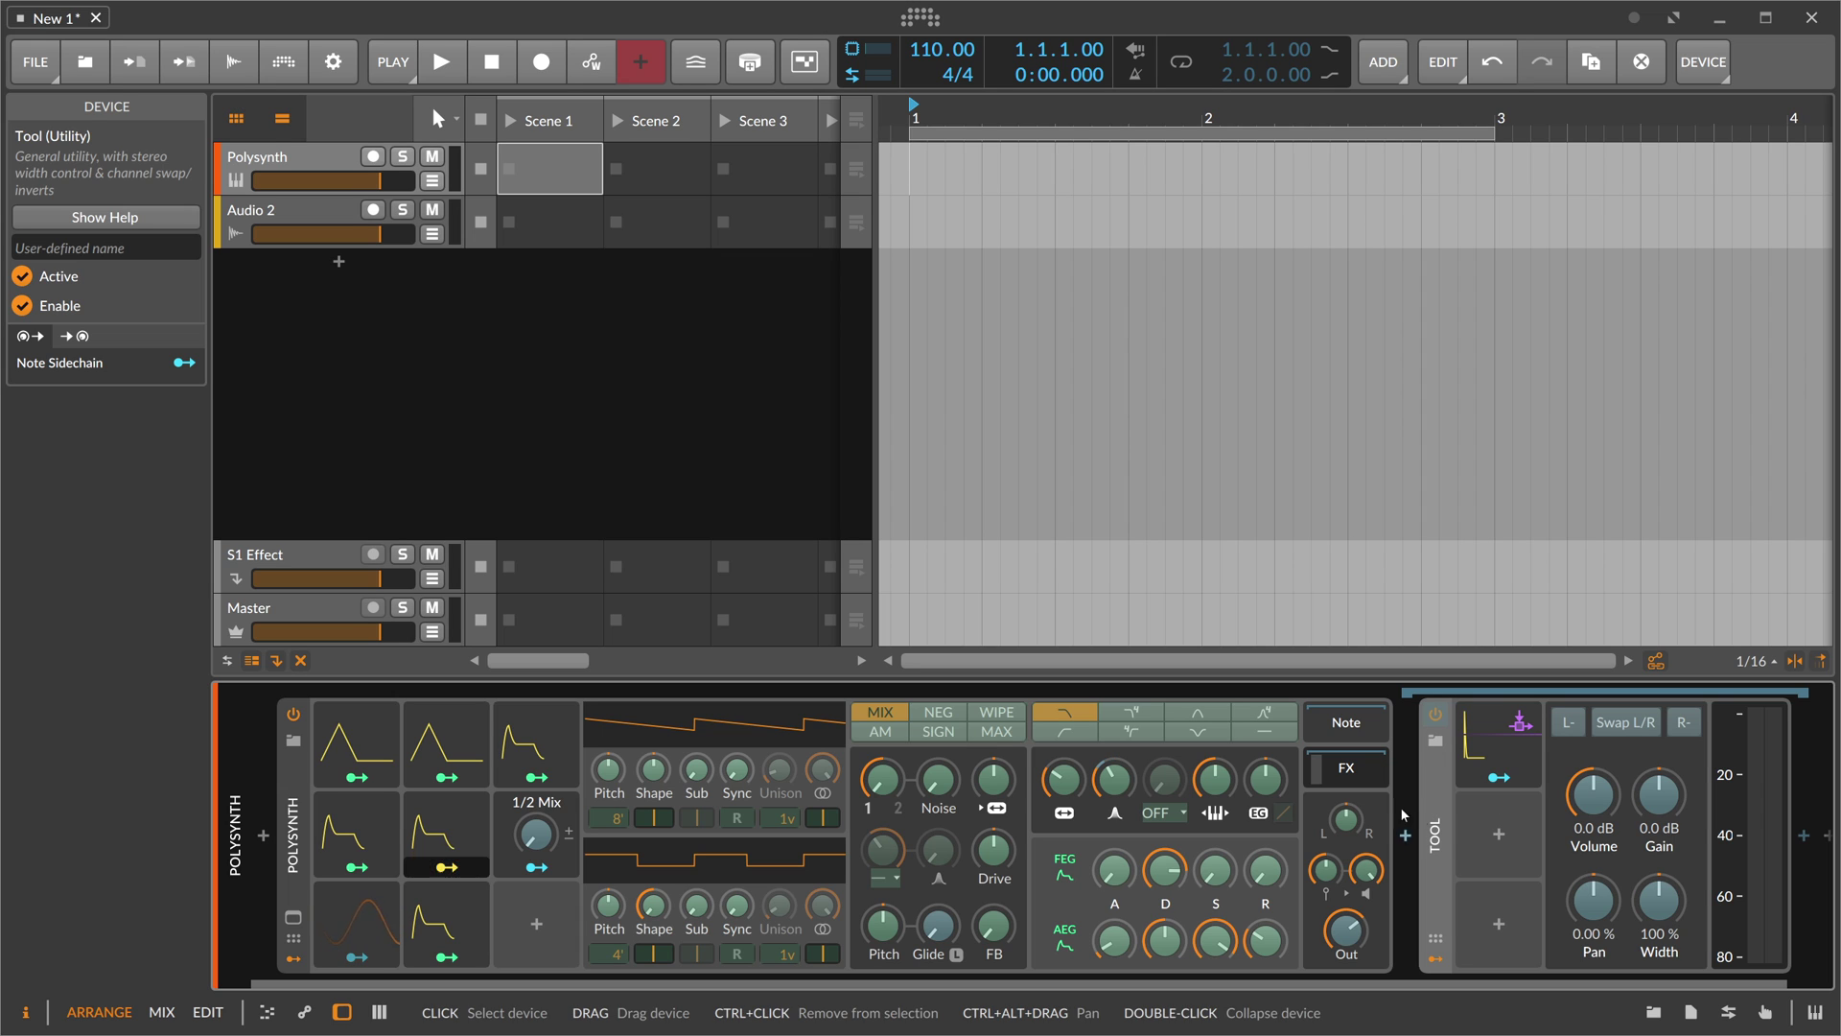
{"action": "left_click_drag", "start_coordinate": [1590, 802], "coordinate": [1546, 826]}
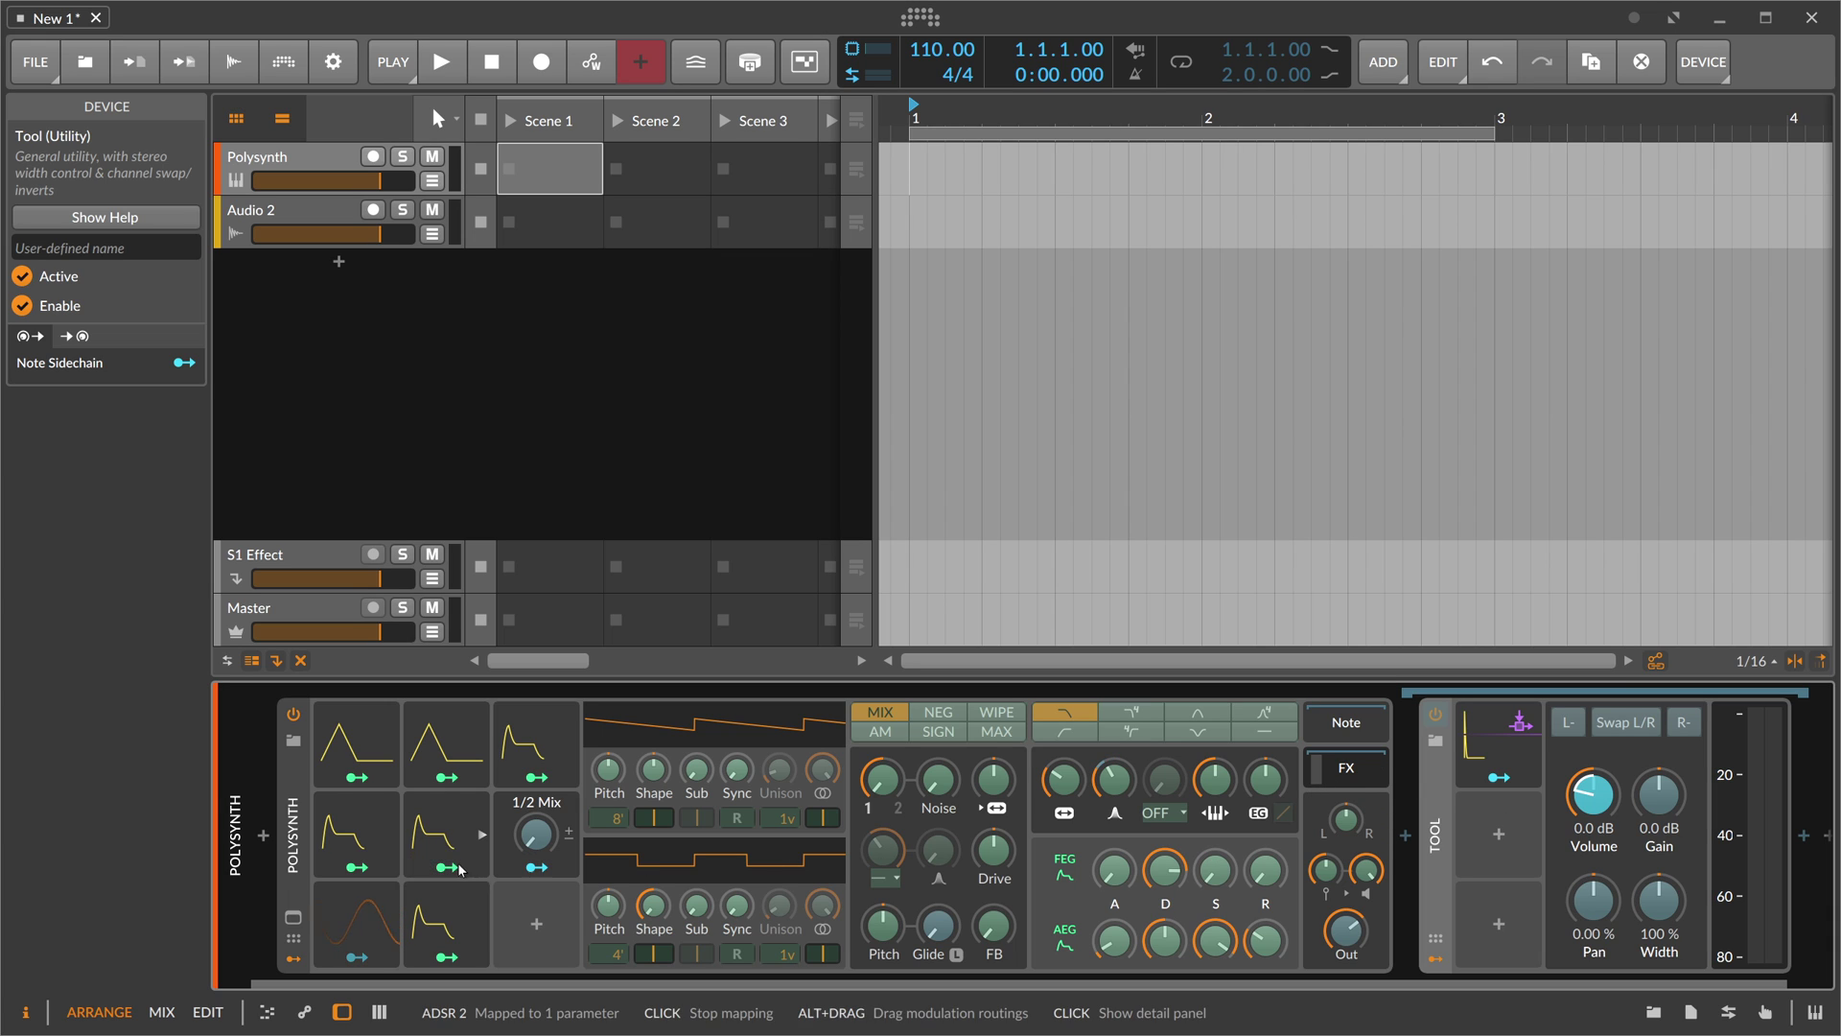
- Insert a Multiband FX-2 container before the Tool in the Polysynth's FX chain
{"action": "left_click_drag", "start_coordinate": [1040, 983], "coordinate": [1089, 983]}
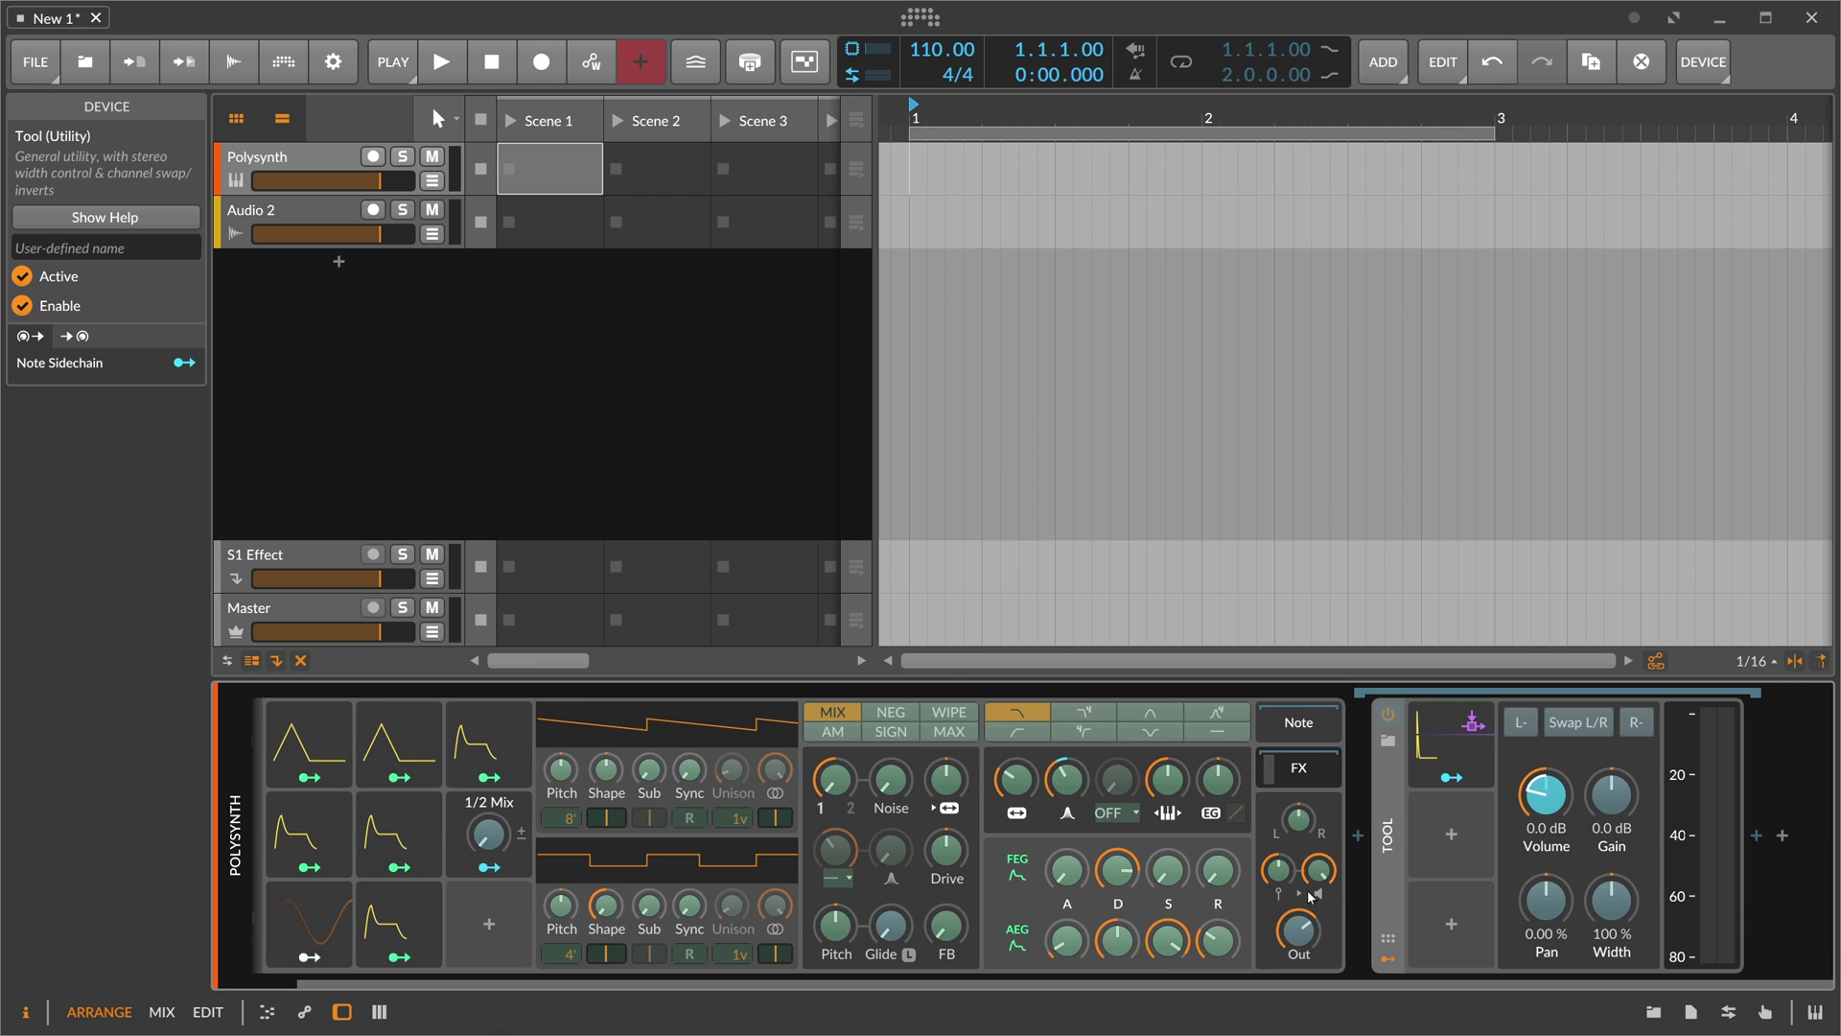
{"action": "left_click", "coordinate": [1359, 838]}
{"action": "type", "text": "multibandf"}
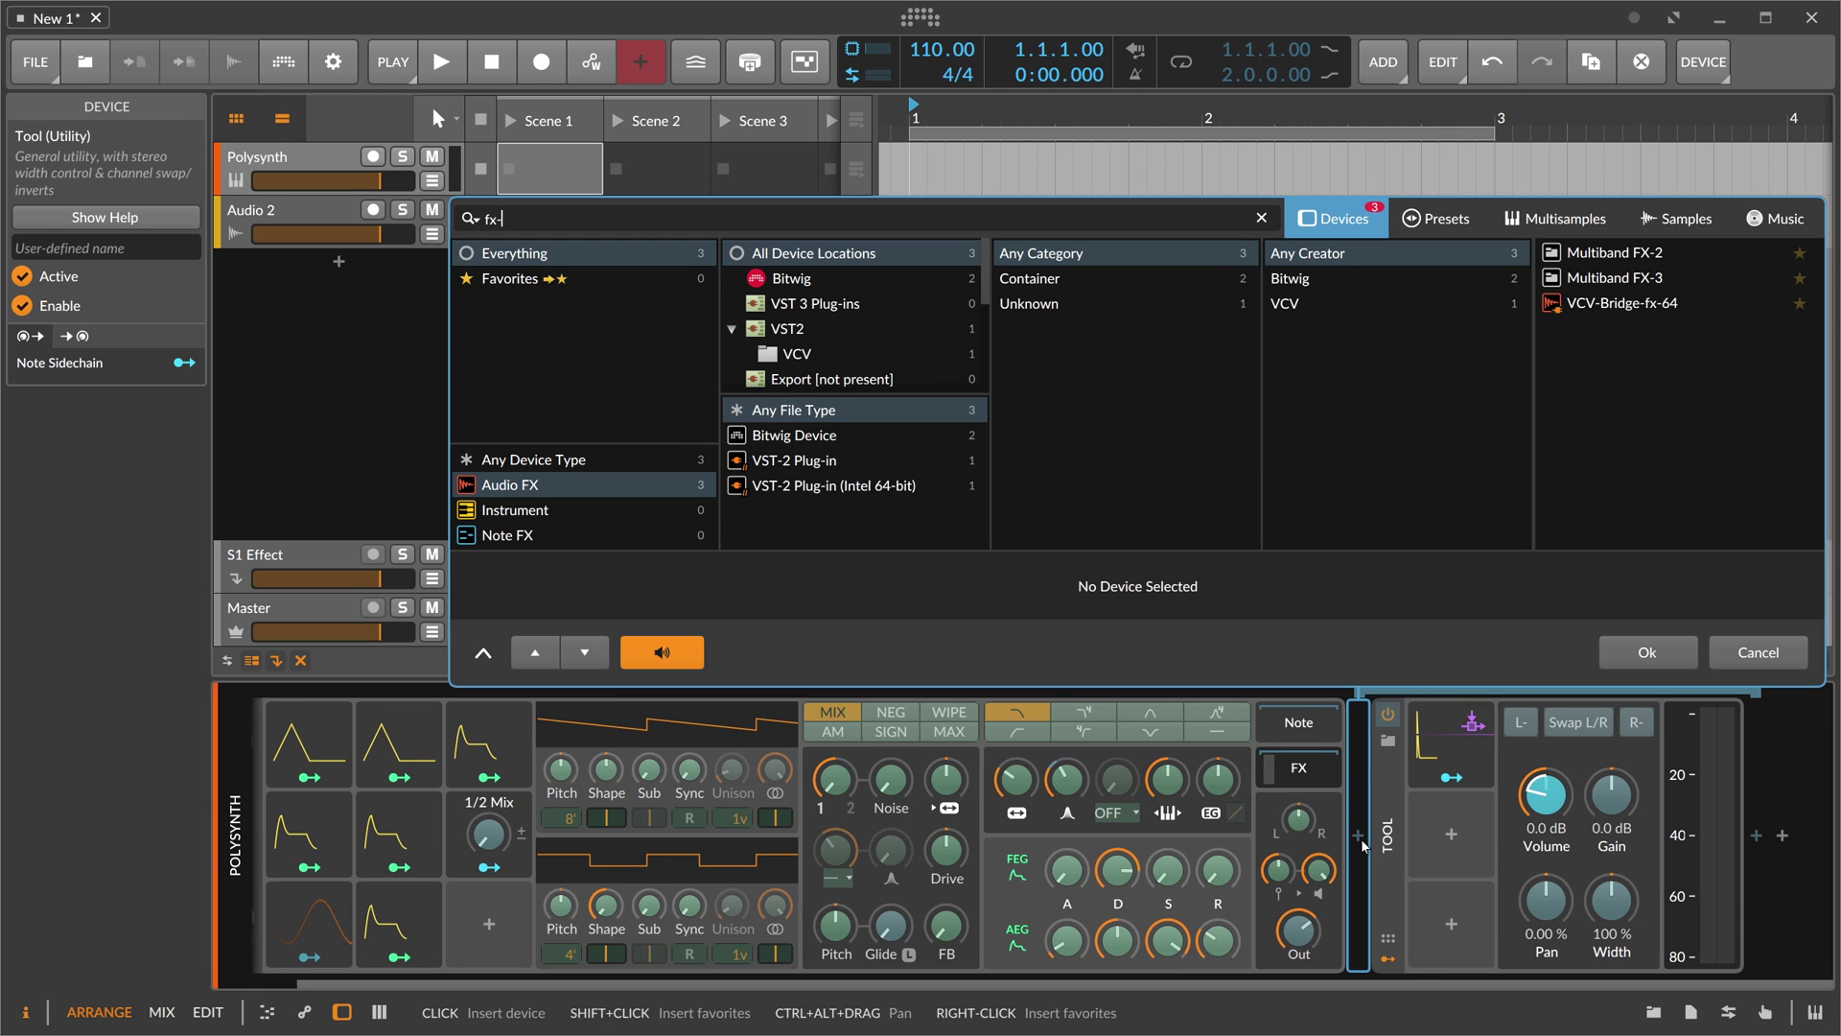
{"action": "key", "text": "Return"}
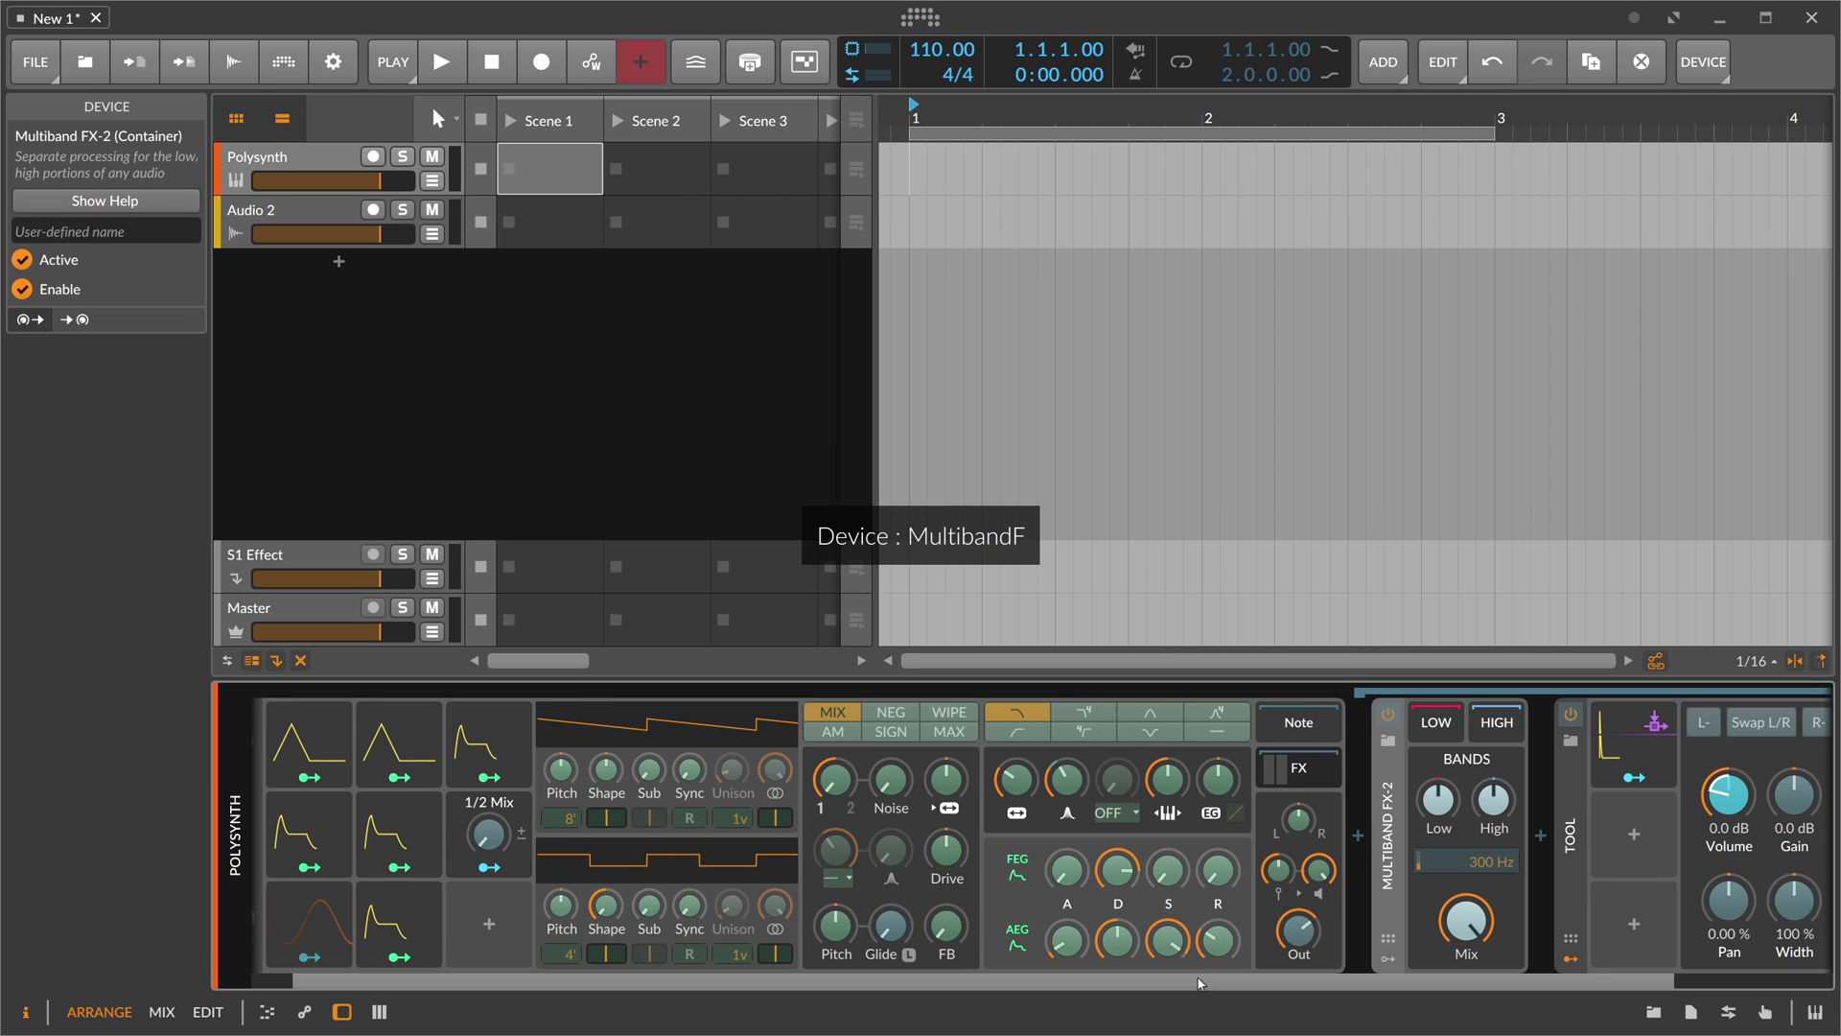
- Map the second column's middle ADSR to the Multiband FX-2's Low and High gains and move the Tool into its High band
{"action": "mouse_move", "coordinate": [1200, 983]}
{"action": "left_mouse_down"}
{"action": "mouse_move", "coordinate": [1225, 983]}
{"action": "mouse_move", "coordinate": [1173, 983]}
{"action": "left_mouse_up"}
{"action": "left_click_drag", "start_coordinate": [1468, 801], "coordinate": [1523, 830]}
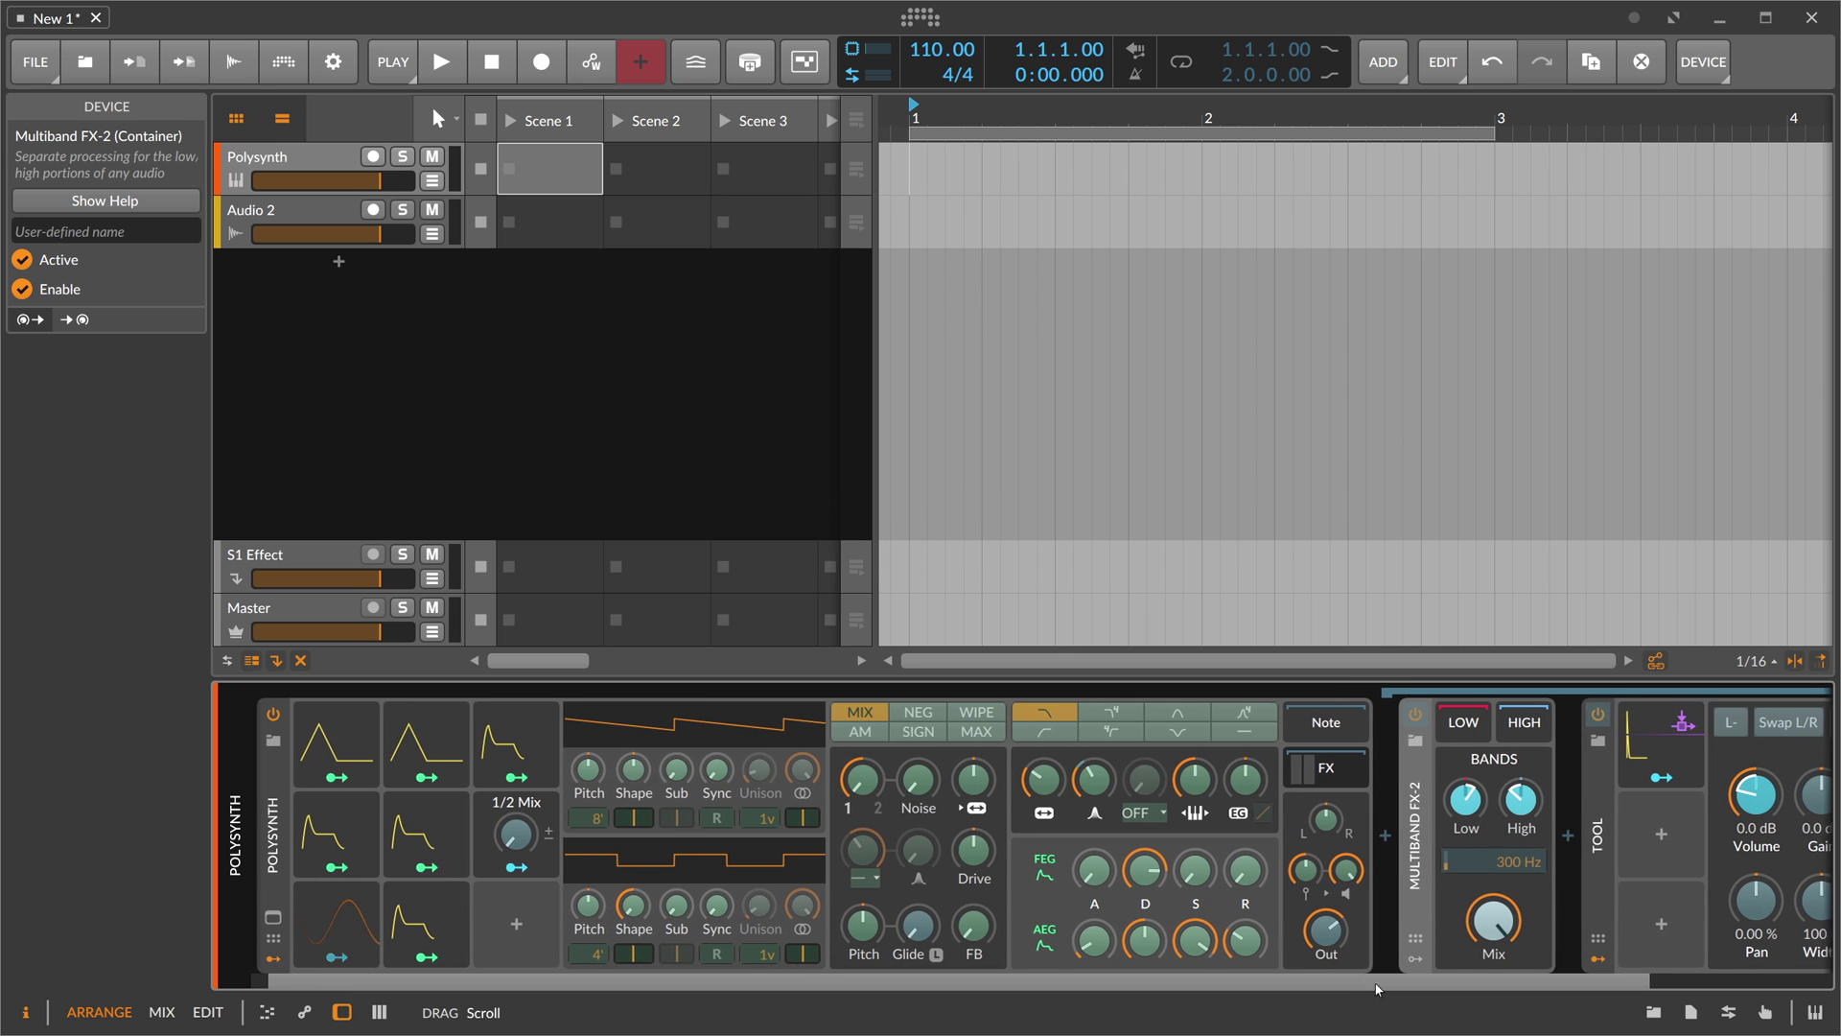
{"action": "left_click", "coordinate": [1534, 821]}
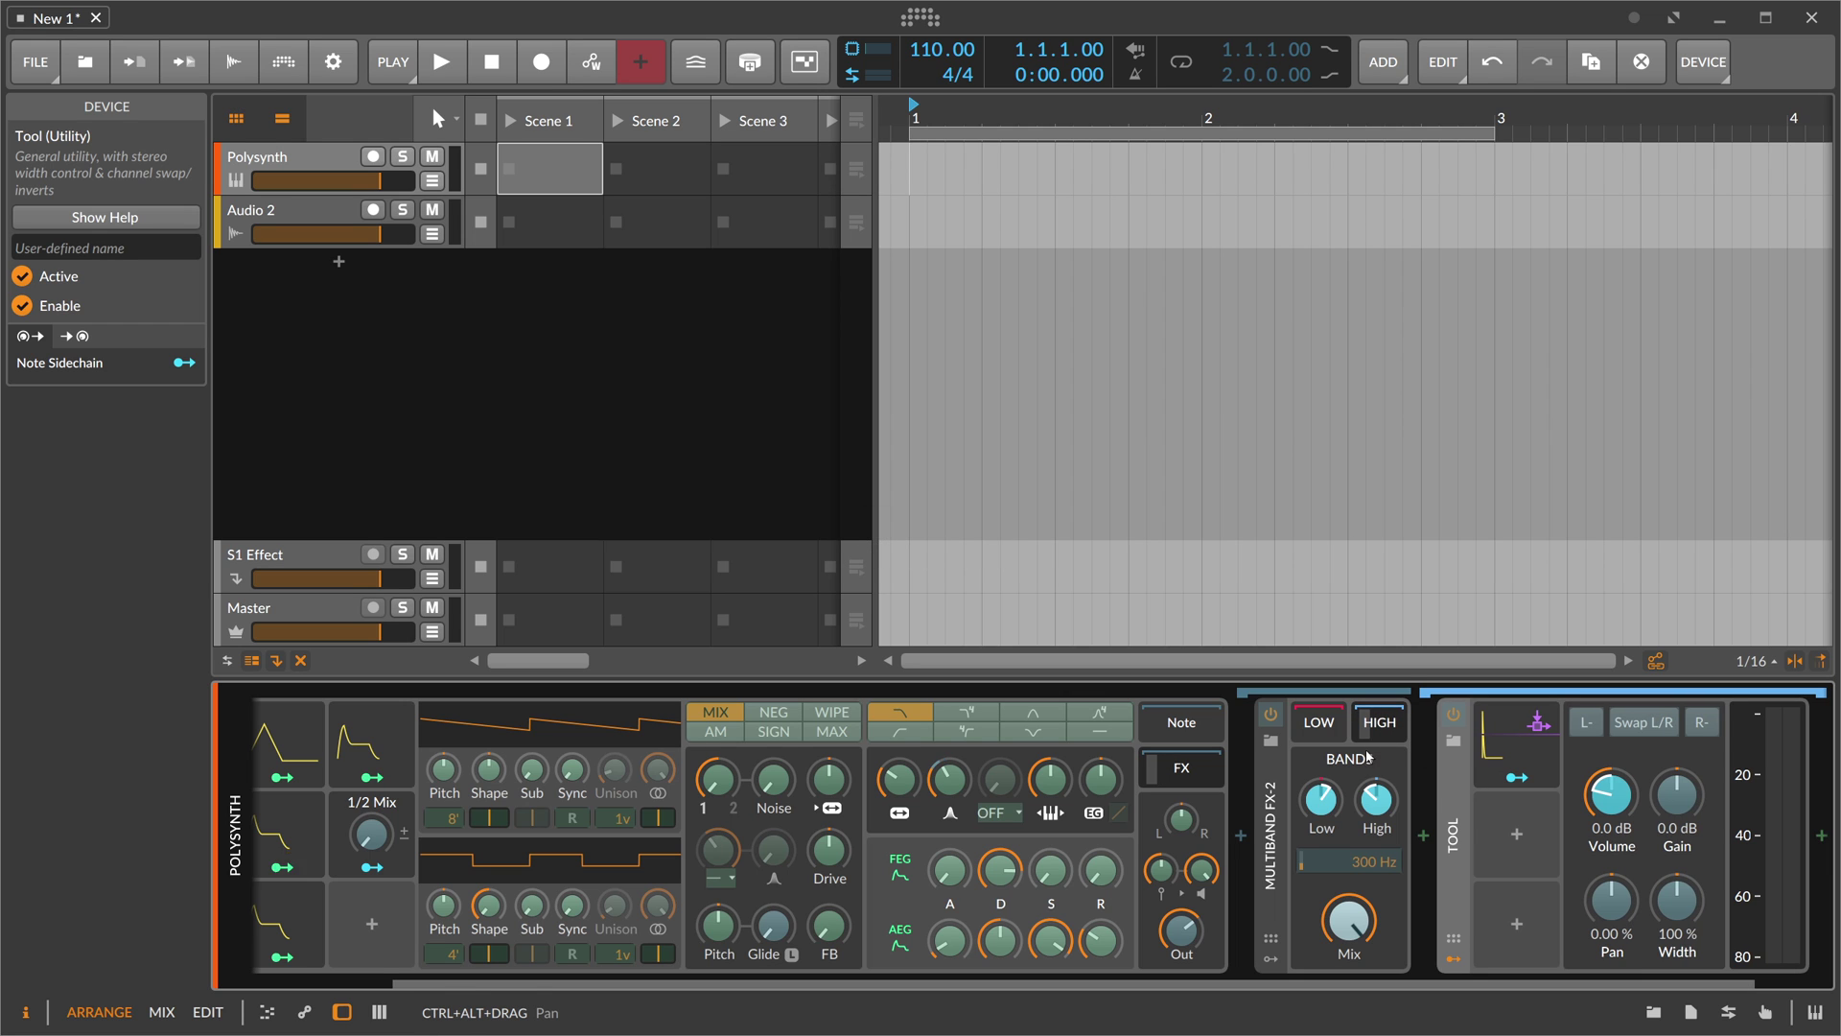
- Raise the ADSR's modulation amount on the Tool's Volume and leave modulation mapping
{"action": "left_click_drag", "start_coordinate": [1304, 974], "coordinate": [1382, 972]}
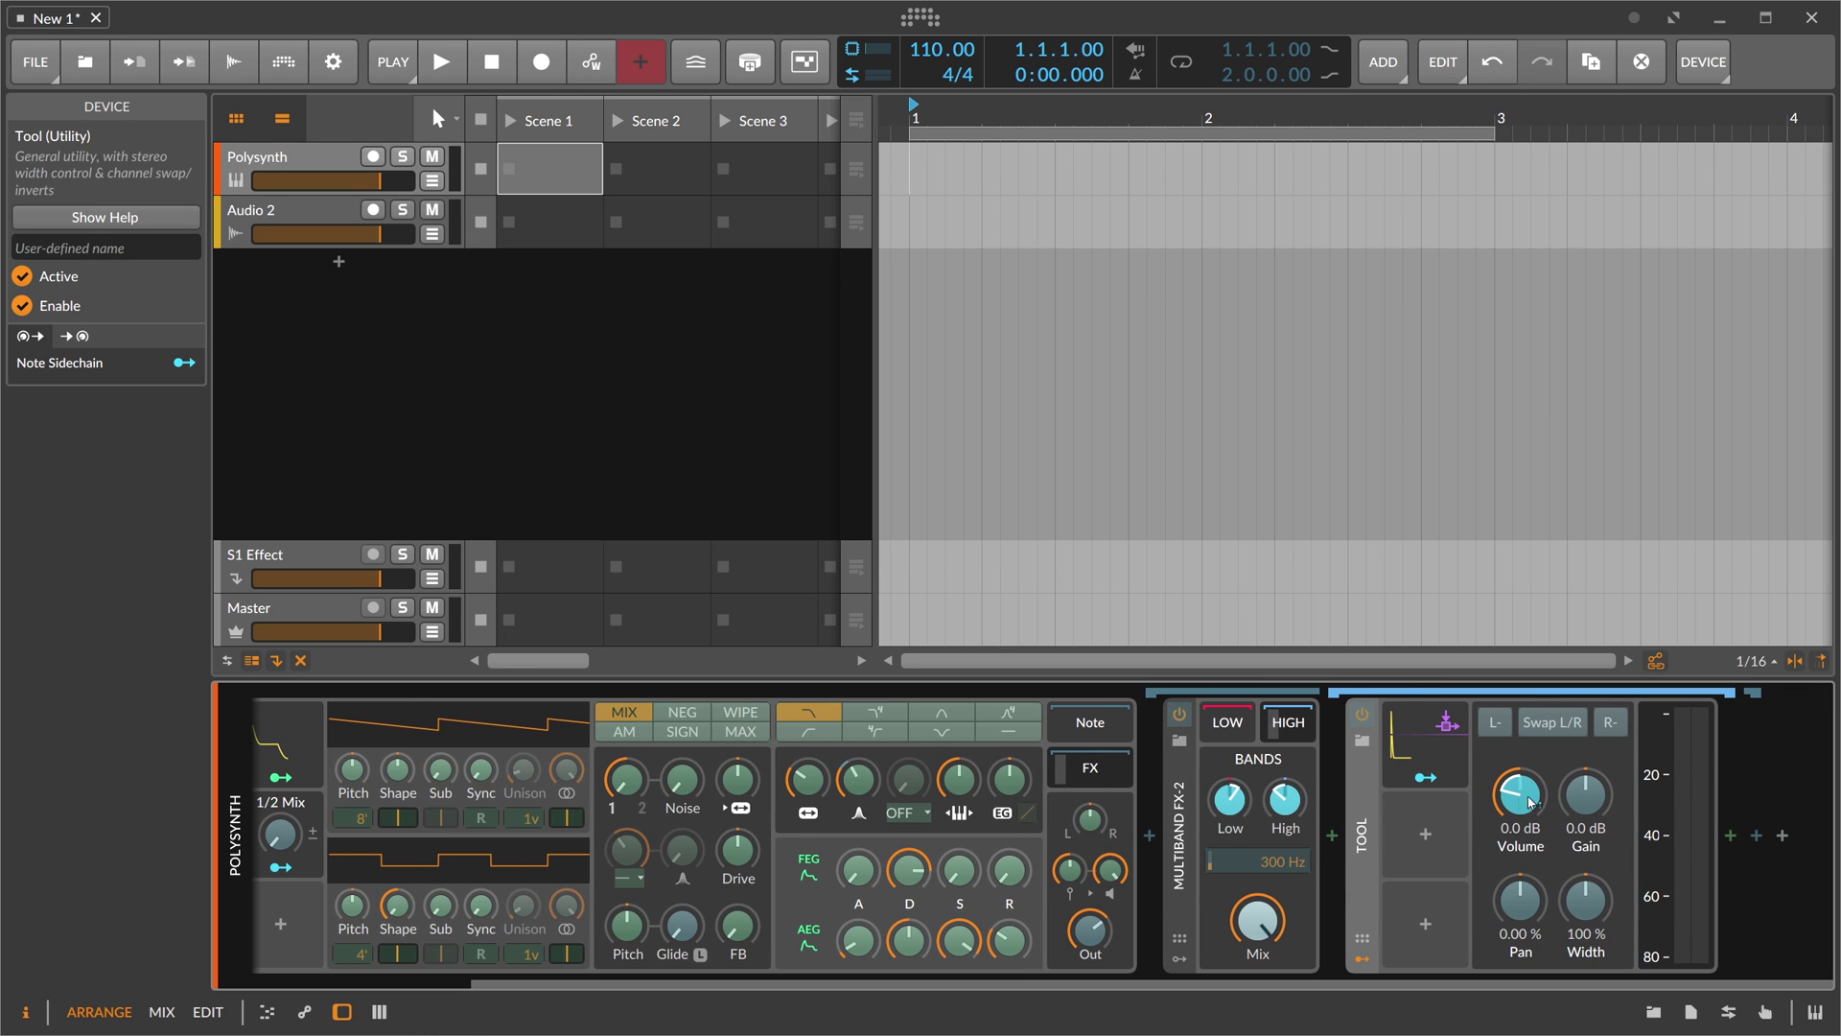
{"action": "left_click_drag", "start_coordinate": [1520, 794], "coordinate": [1520, 699]}
{"action": "left_click_drag", "start_coordinate": [1325, 976], "coordinate": [1304, 982]}
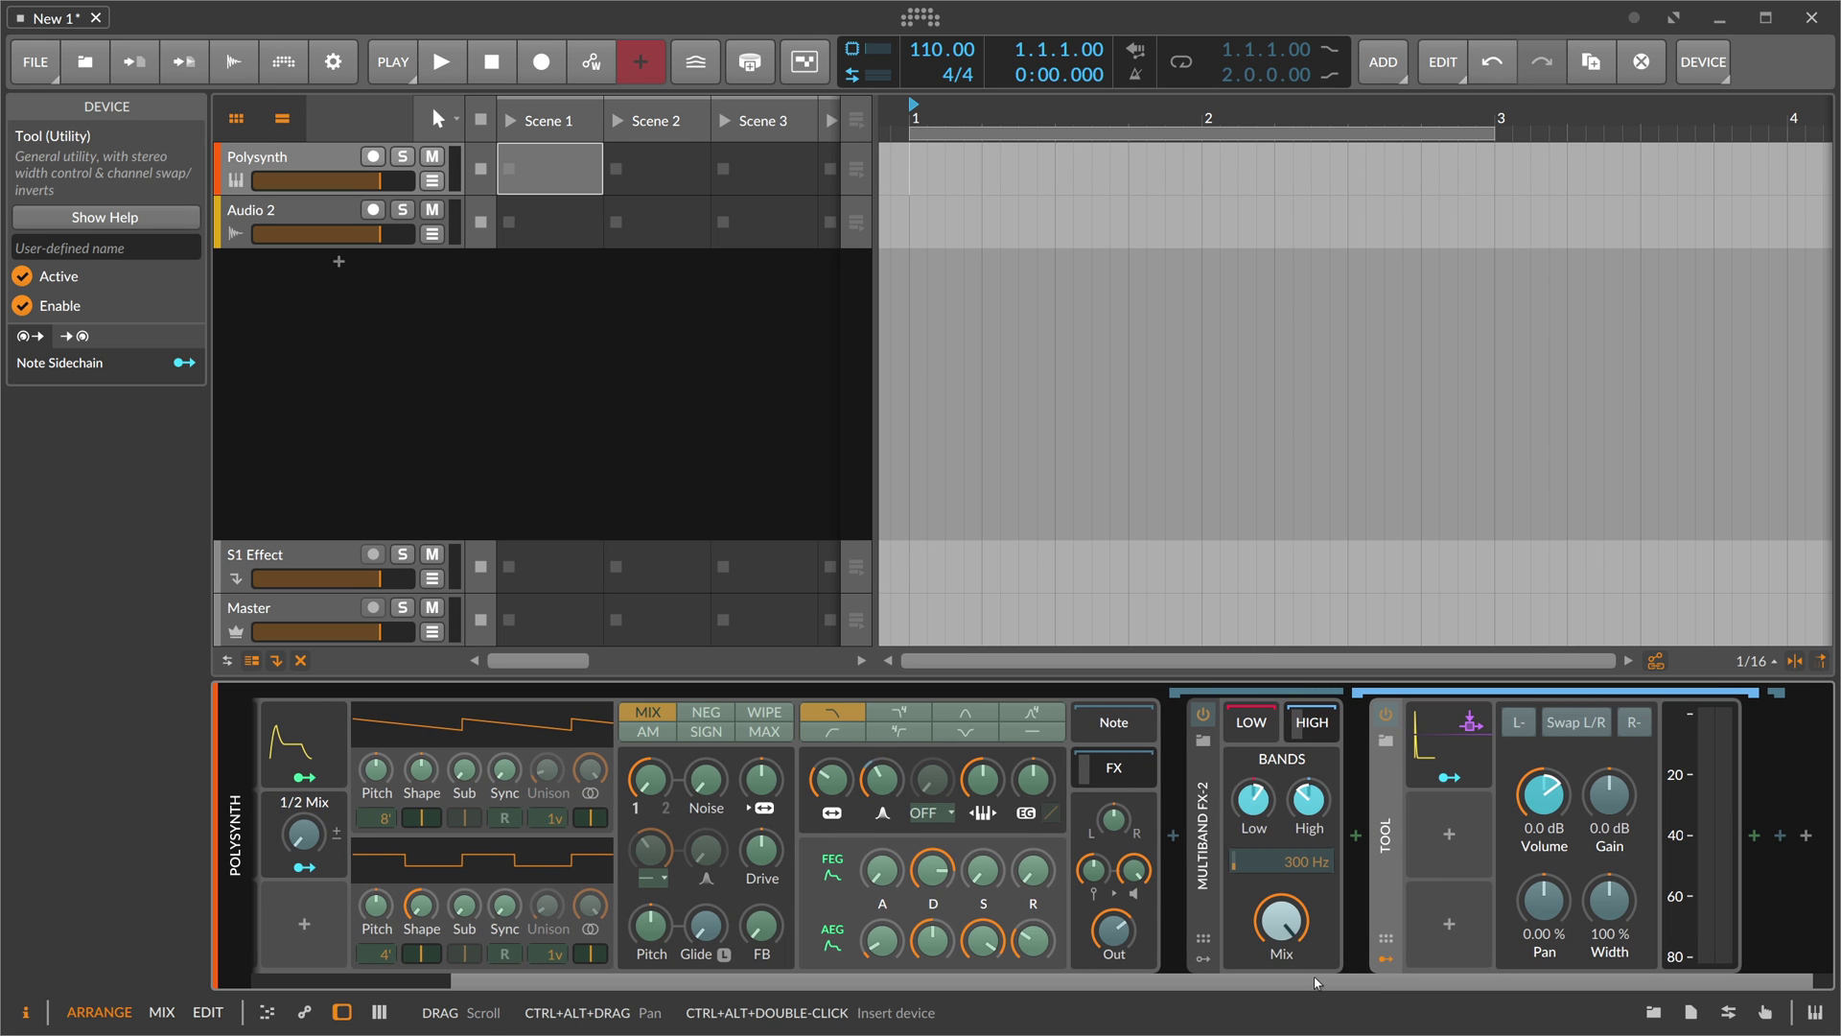
{"action": "left_click", "coordinate": [1103, 988]}
{"action": "left_click_drag", "start_coordinate": [1052, 979], "coordinate": [969, 985]}
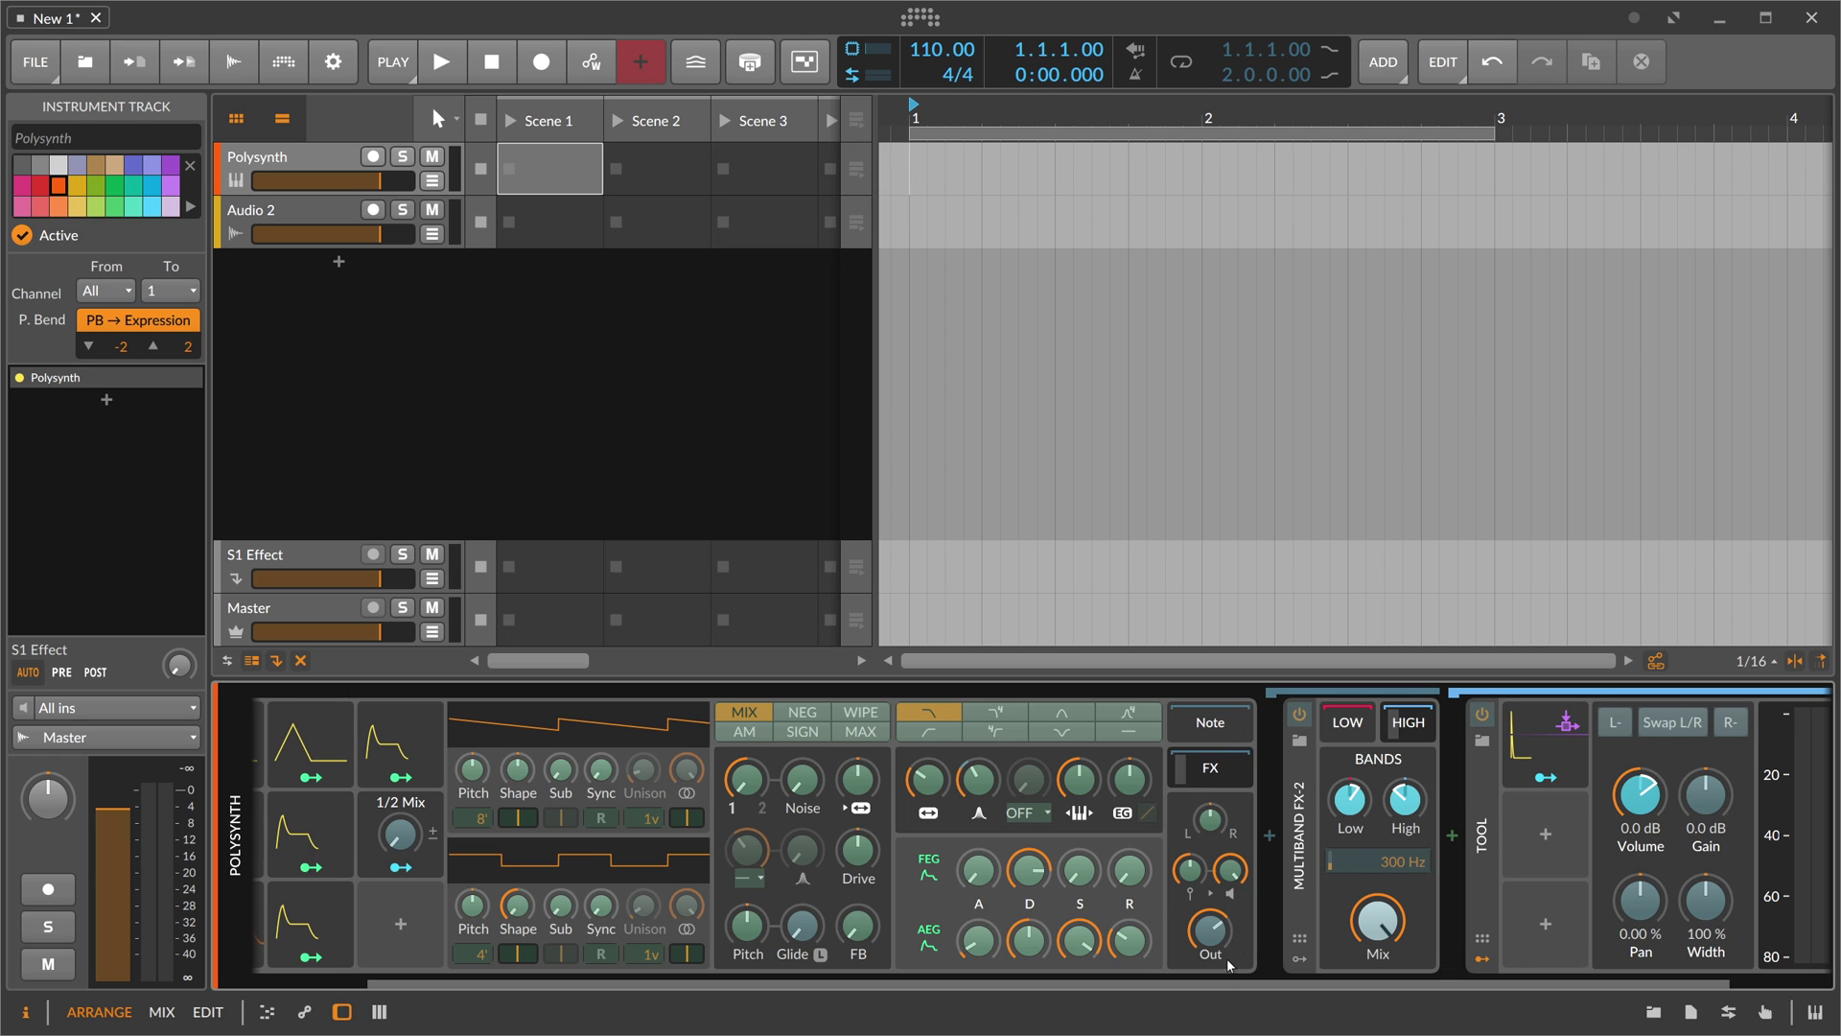
{"action": "scroll", "coordinate": [1228, 958], "scroll_direction": "left", "scroll_amount": 2}
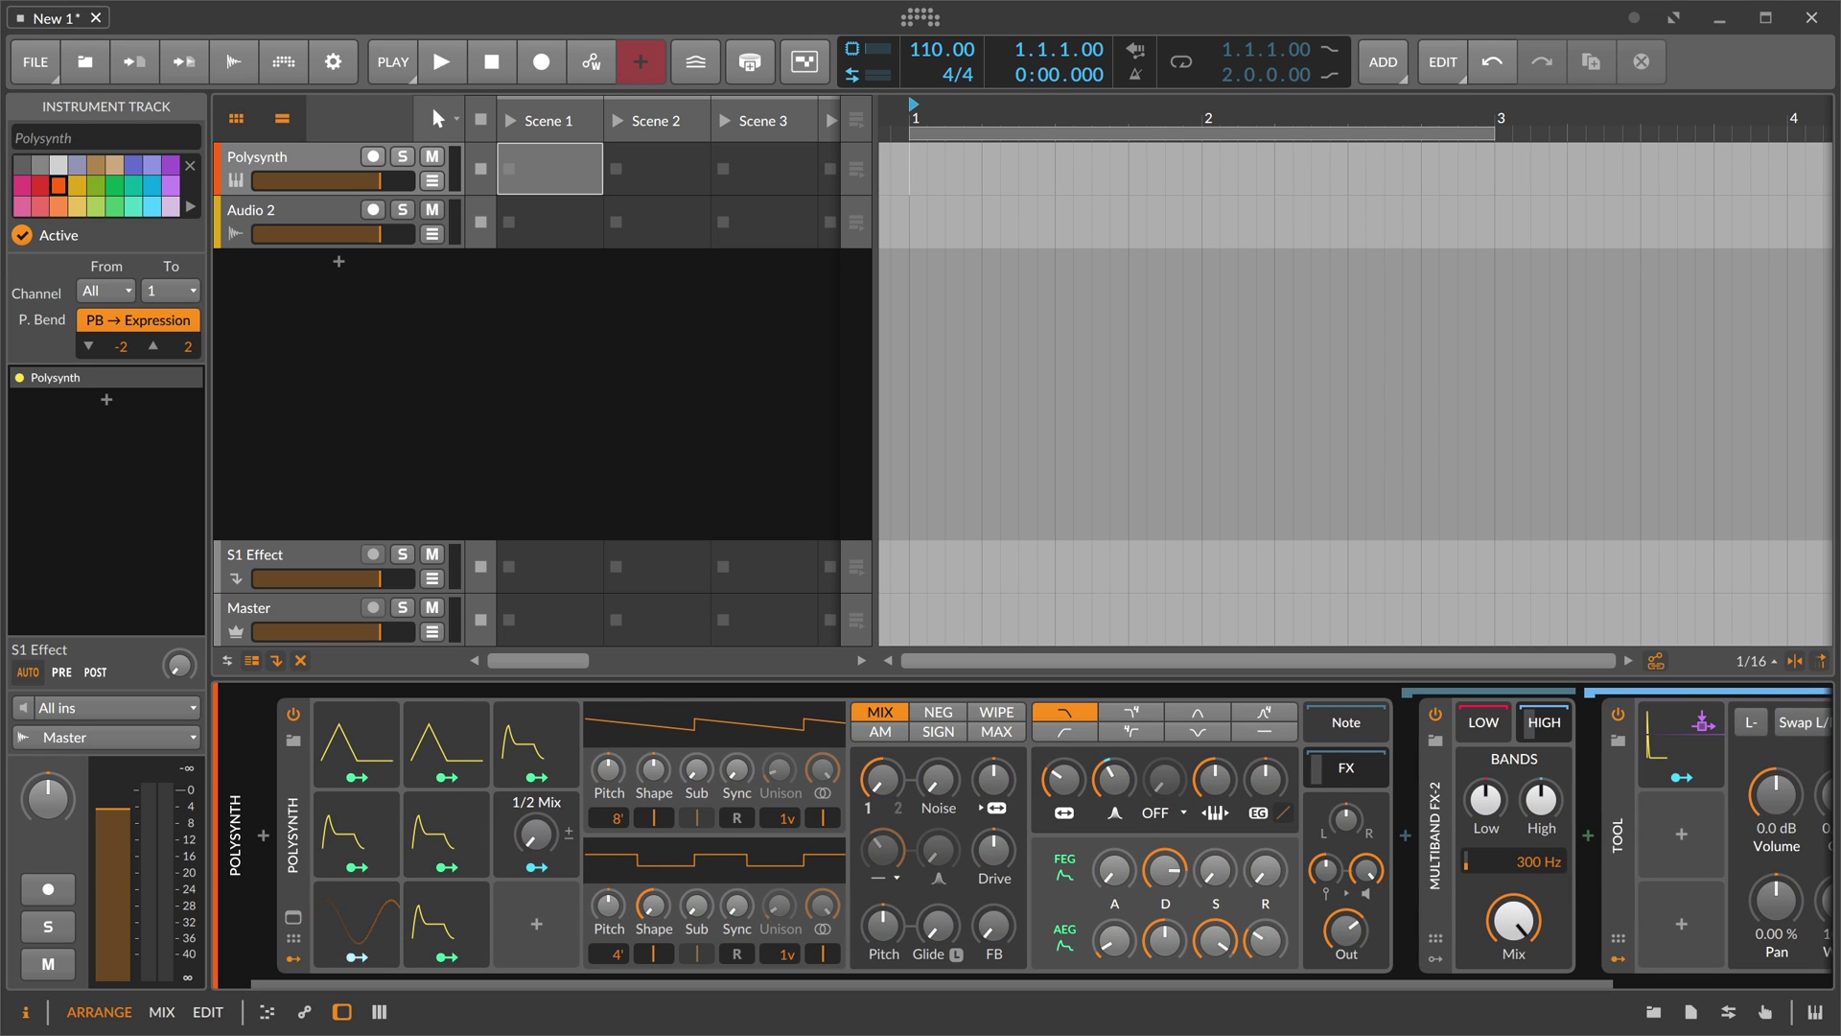
- Show the Multiband FX-2's modulator slots and insert a Beat LFO in its first slot
{"action": "left_click_drag", "start_coordinate": [841, 983], "coordinate": [1037, 983]}
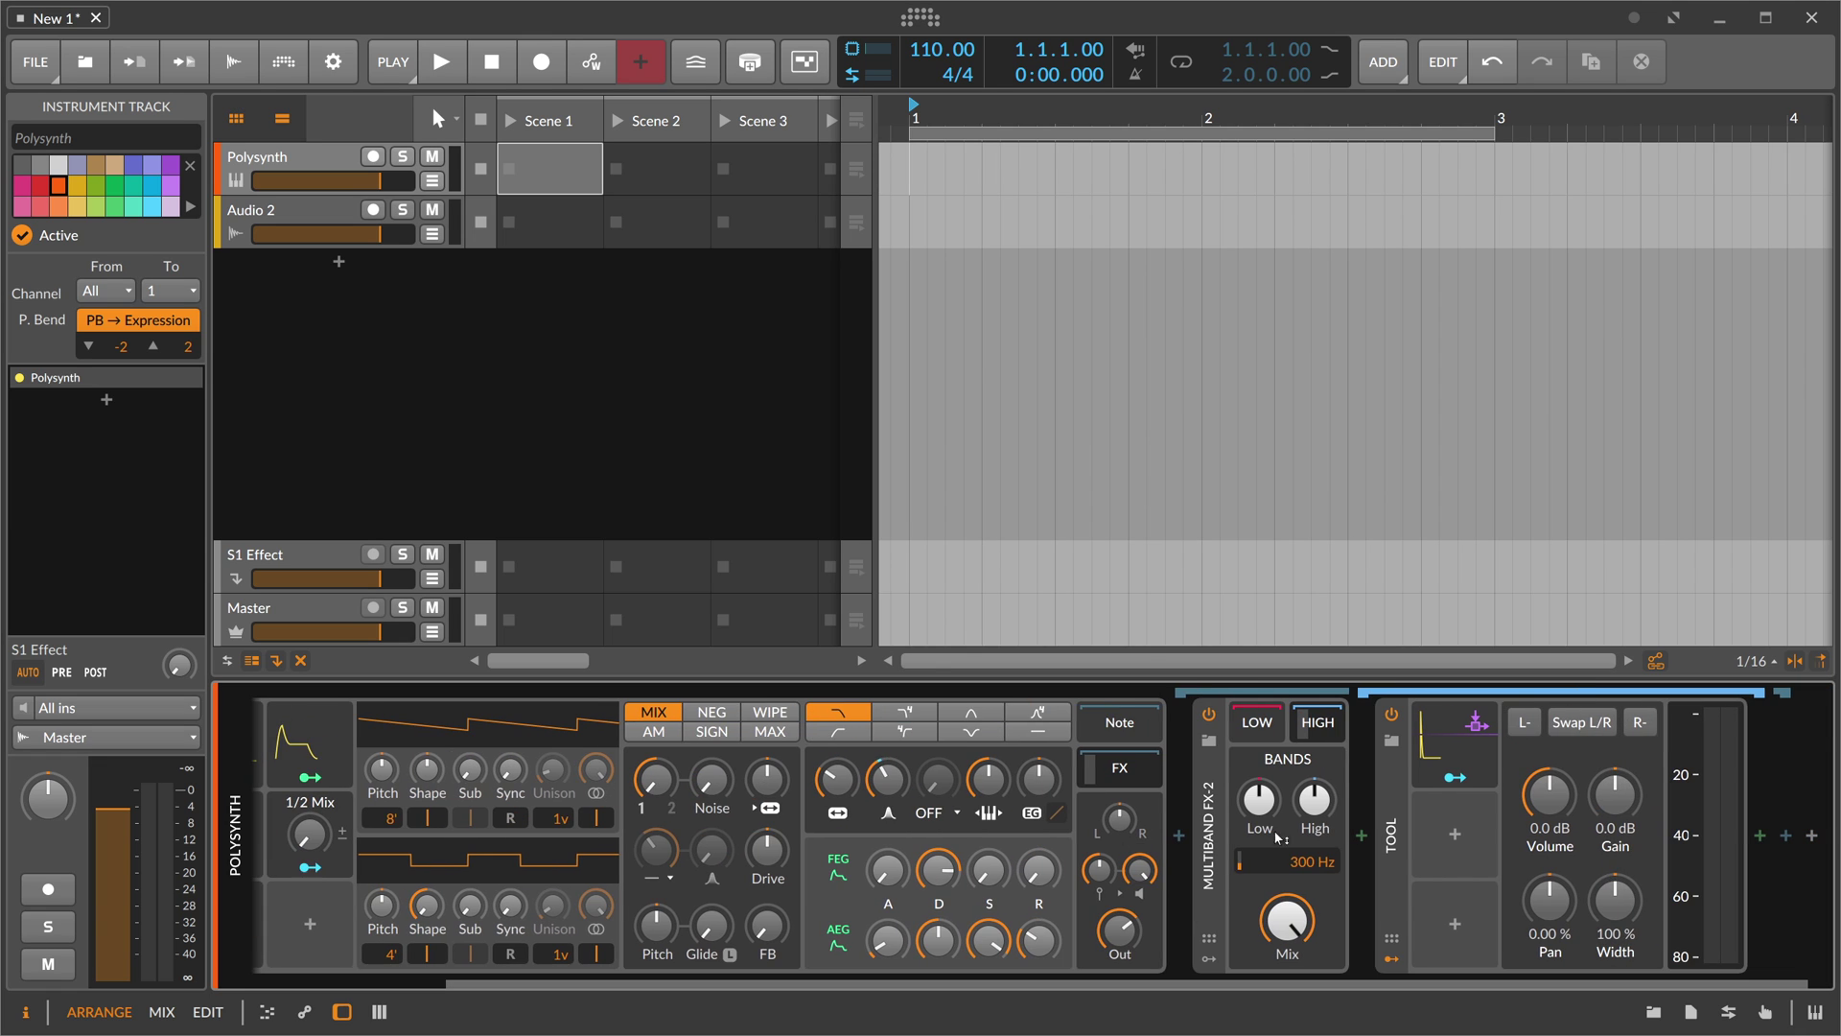
{"action": "left_click", "coordinate": [1207, 961]}
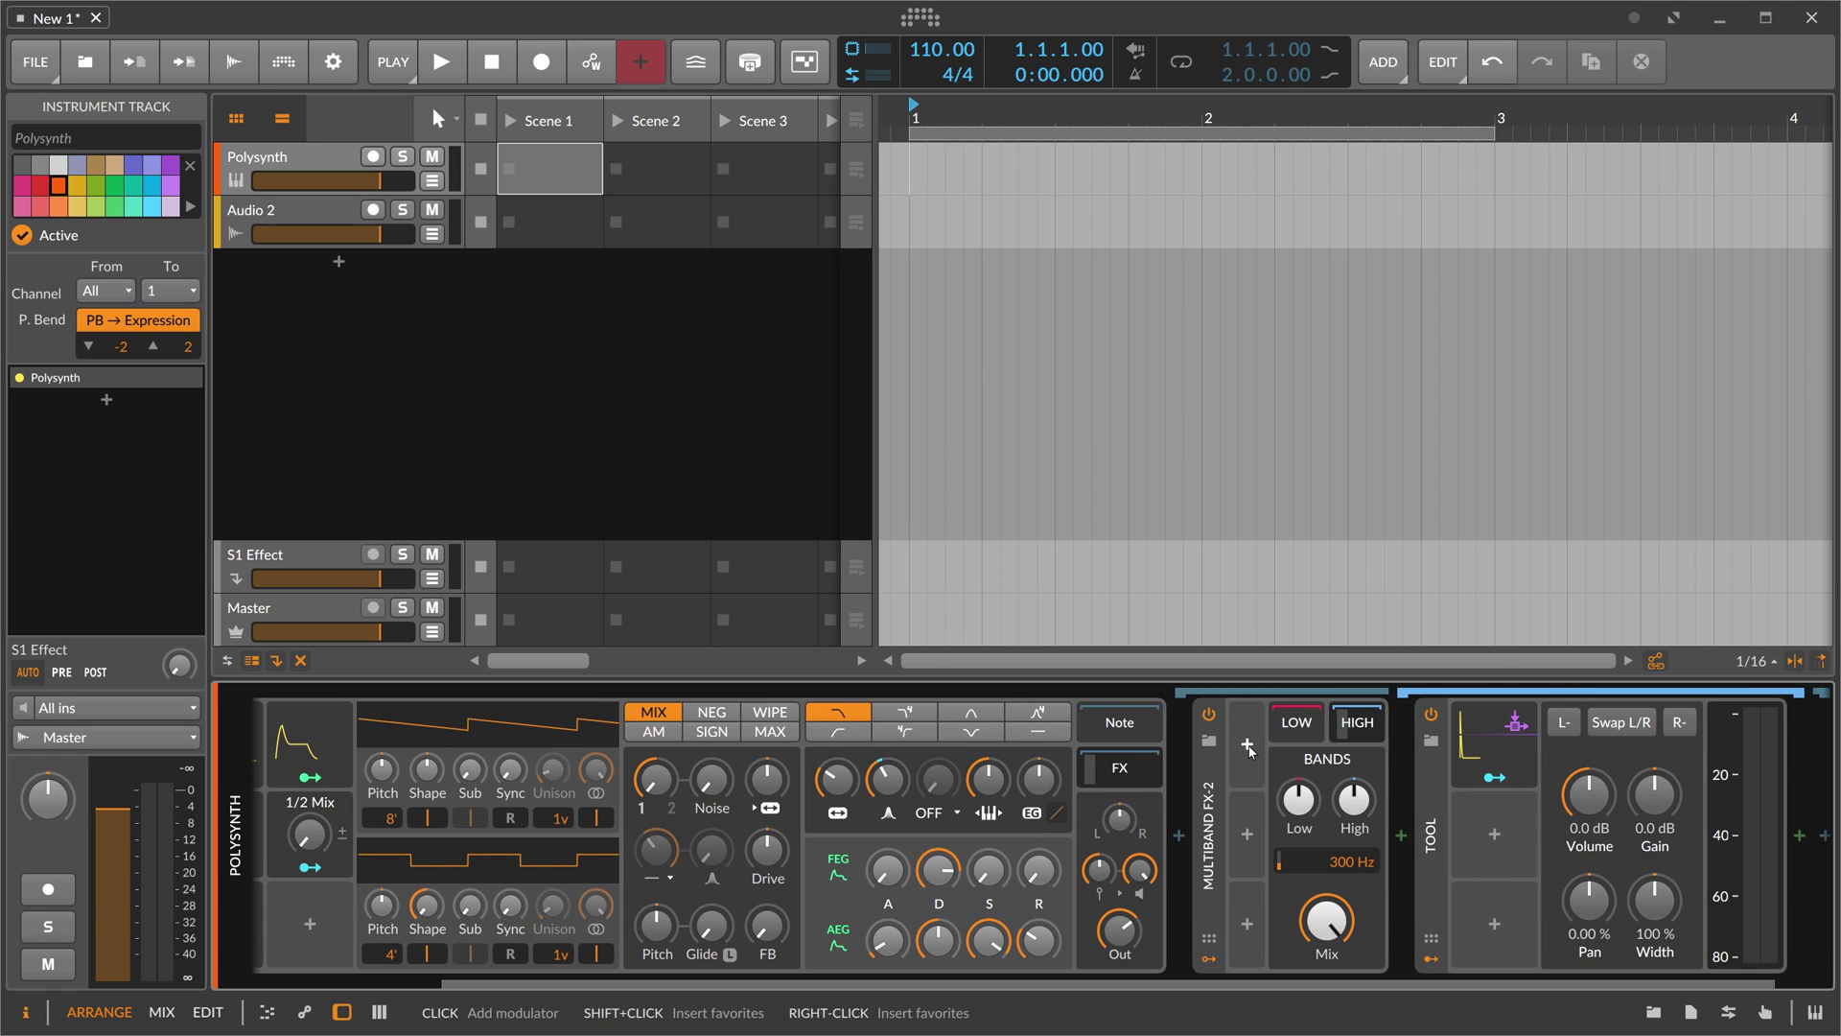
{"action": "left_click", "coordinate": [1248, 746]}
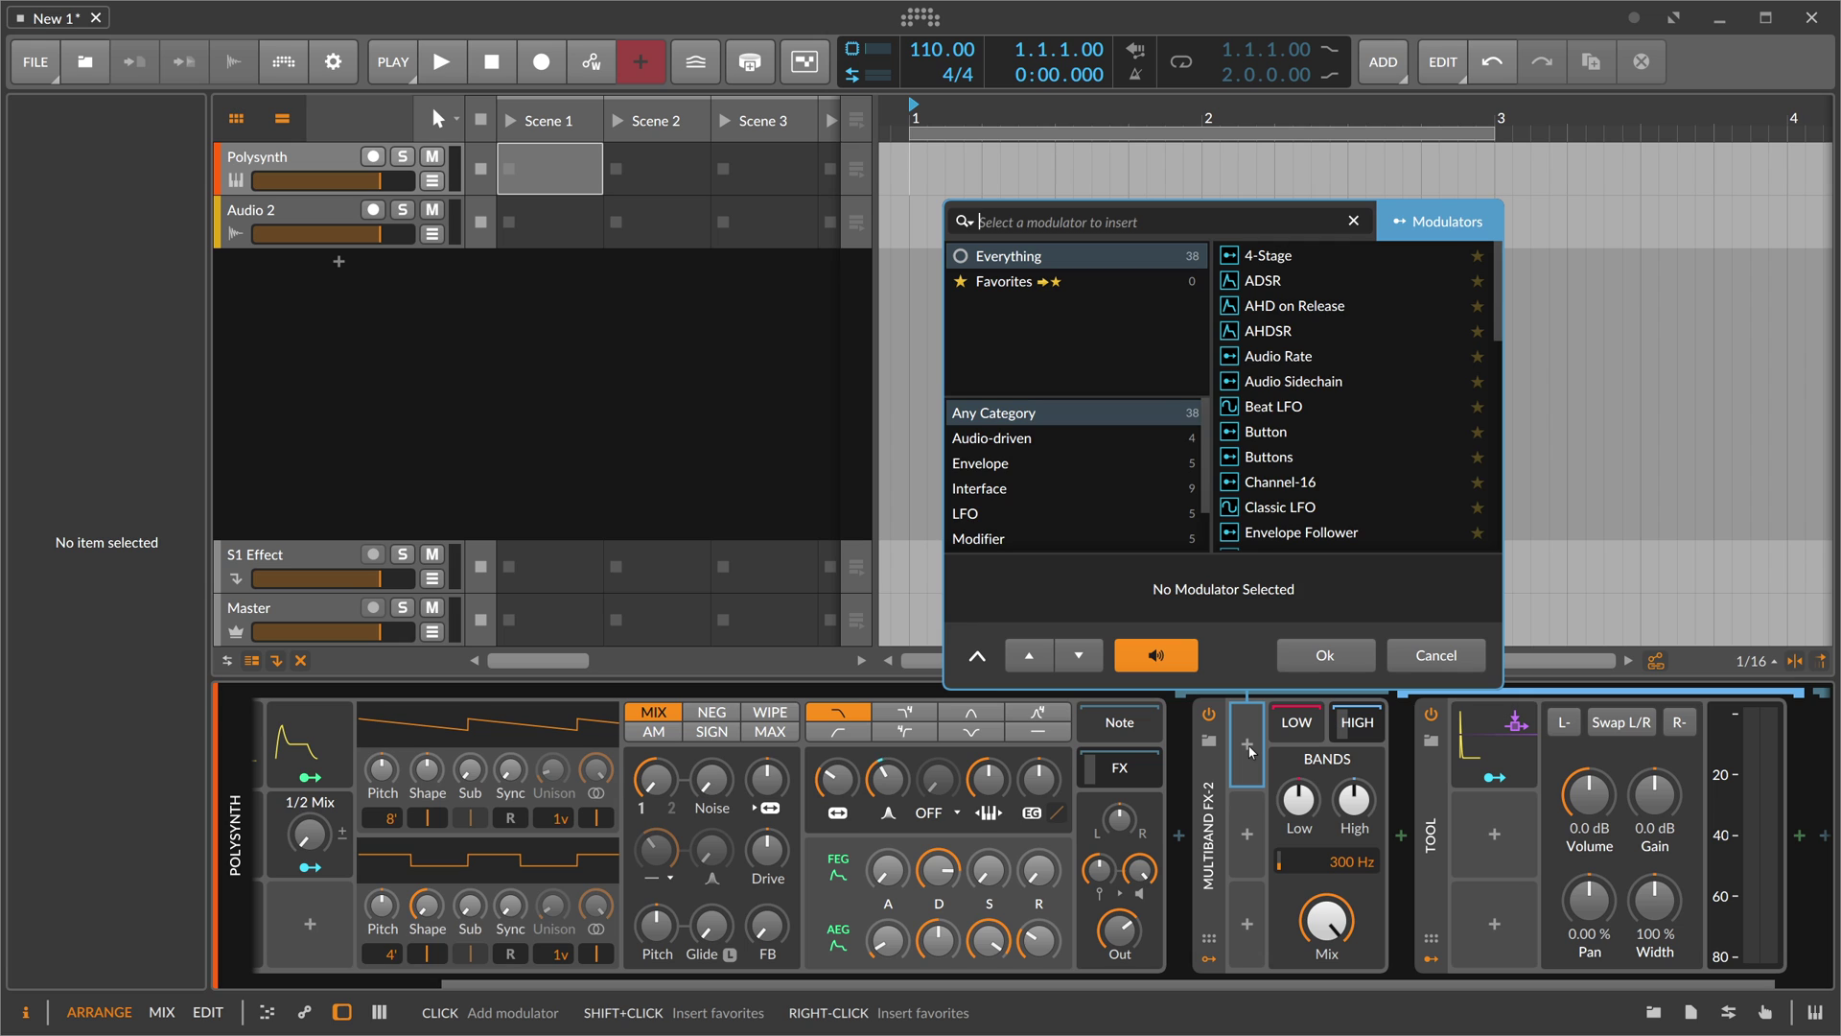
{"action": "type", "text": "lfo"}
{"action": "key", "text": "Down"}
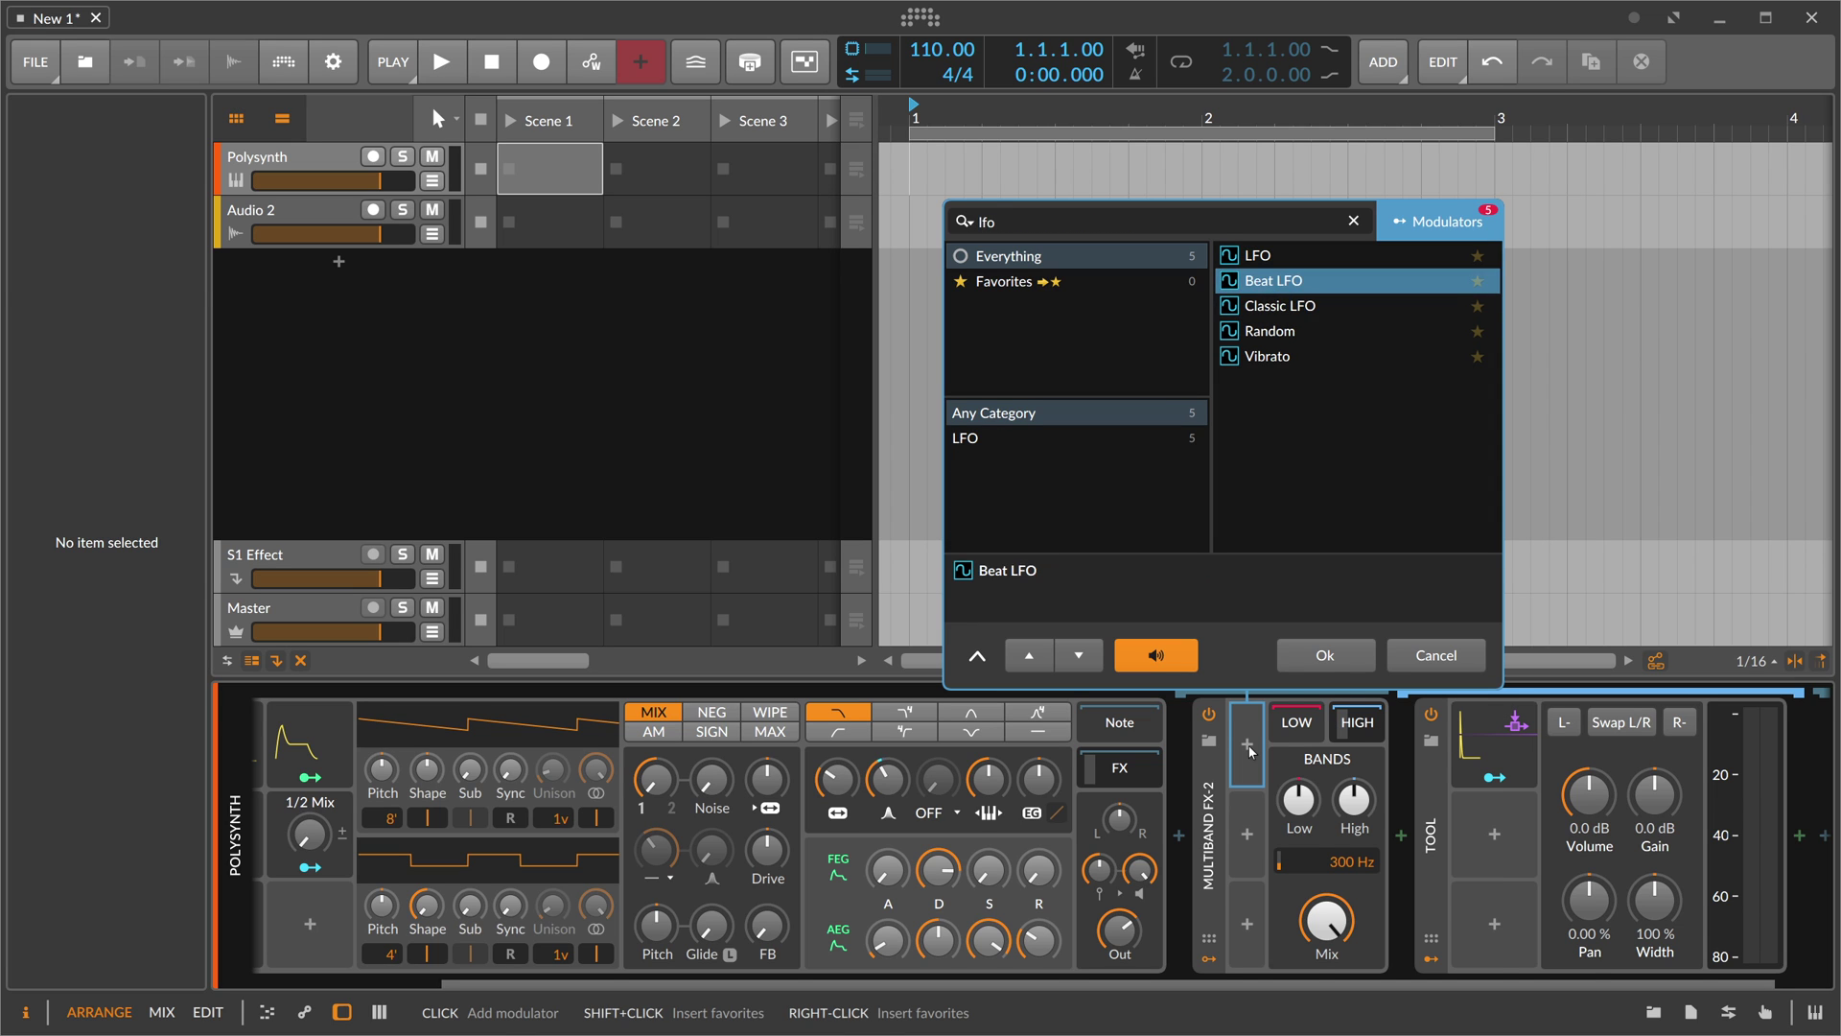
{"action": "key", "text": "Return"}
- Map the Beat LFO to the Multiband FX-2's Low gain by +0.257 and to the Tool's Volume by -0.429
{"action": "left_click", "coordinate": [1271, 779]}
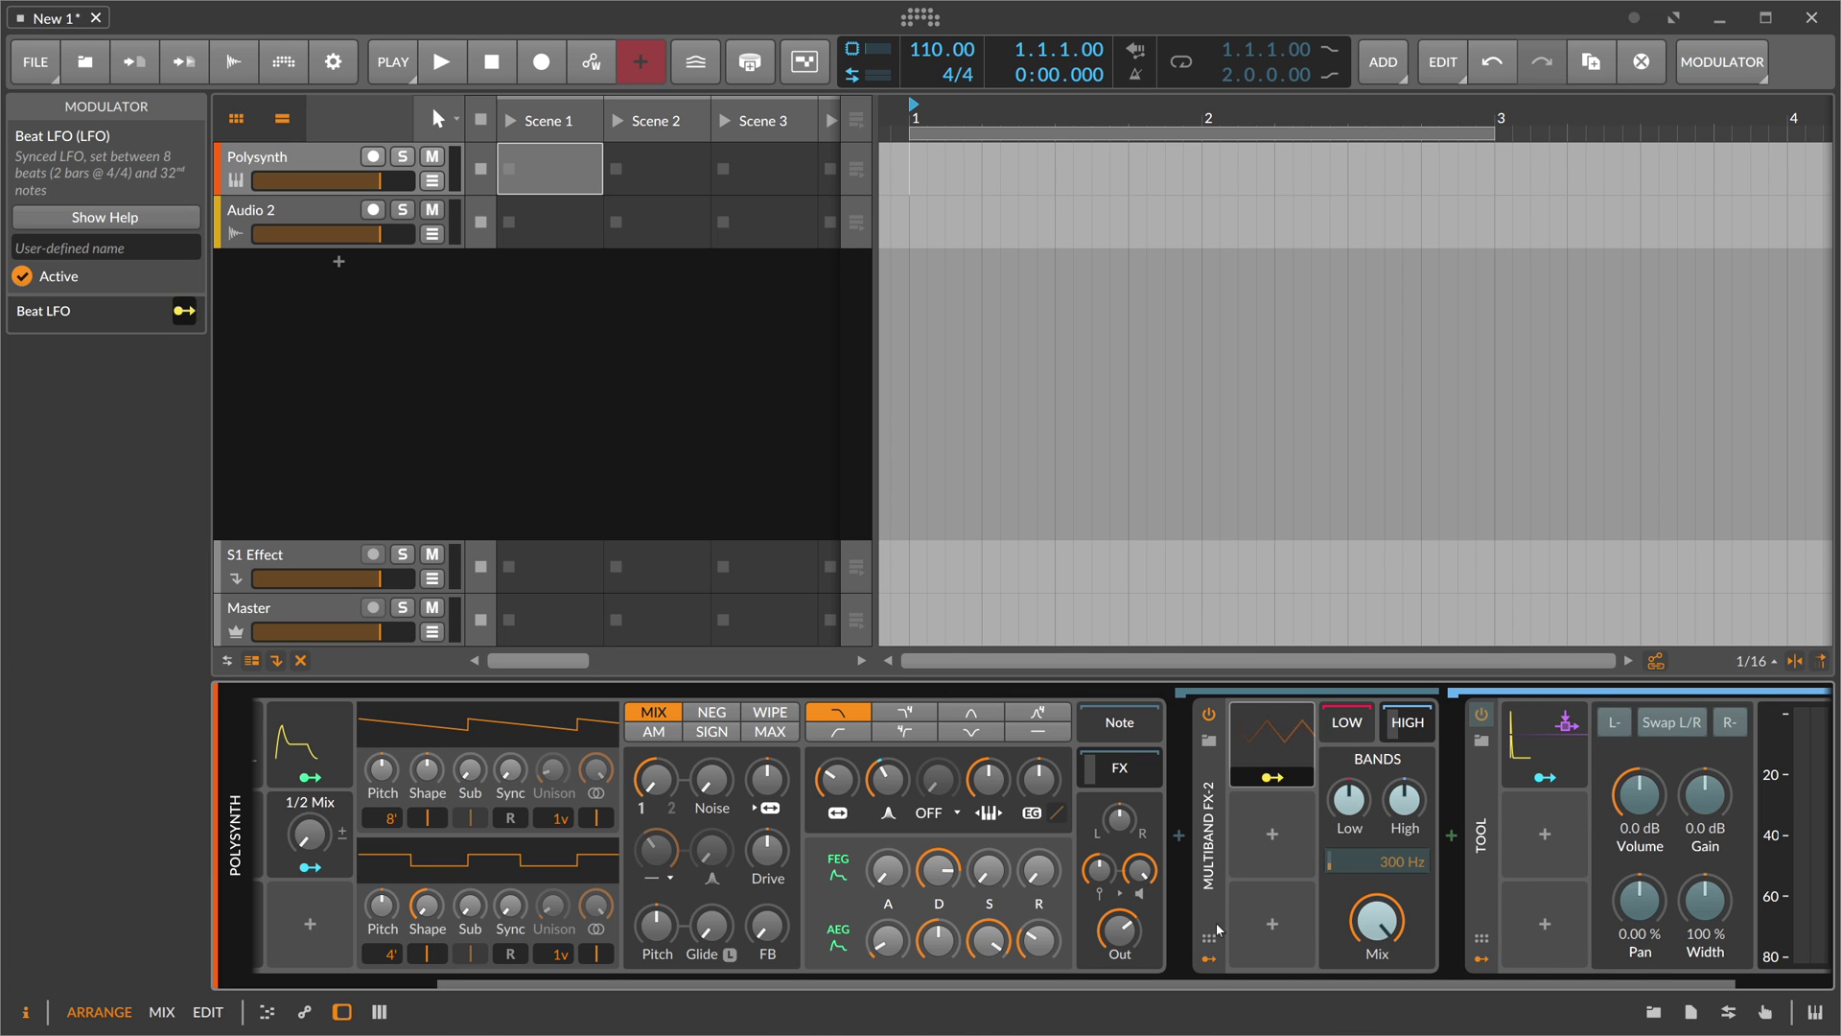
{"action": "left_click_drag", "start_coordinate": [1207, 980], "coordinate": [1176, 980]}
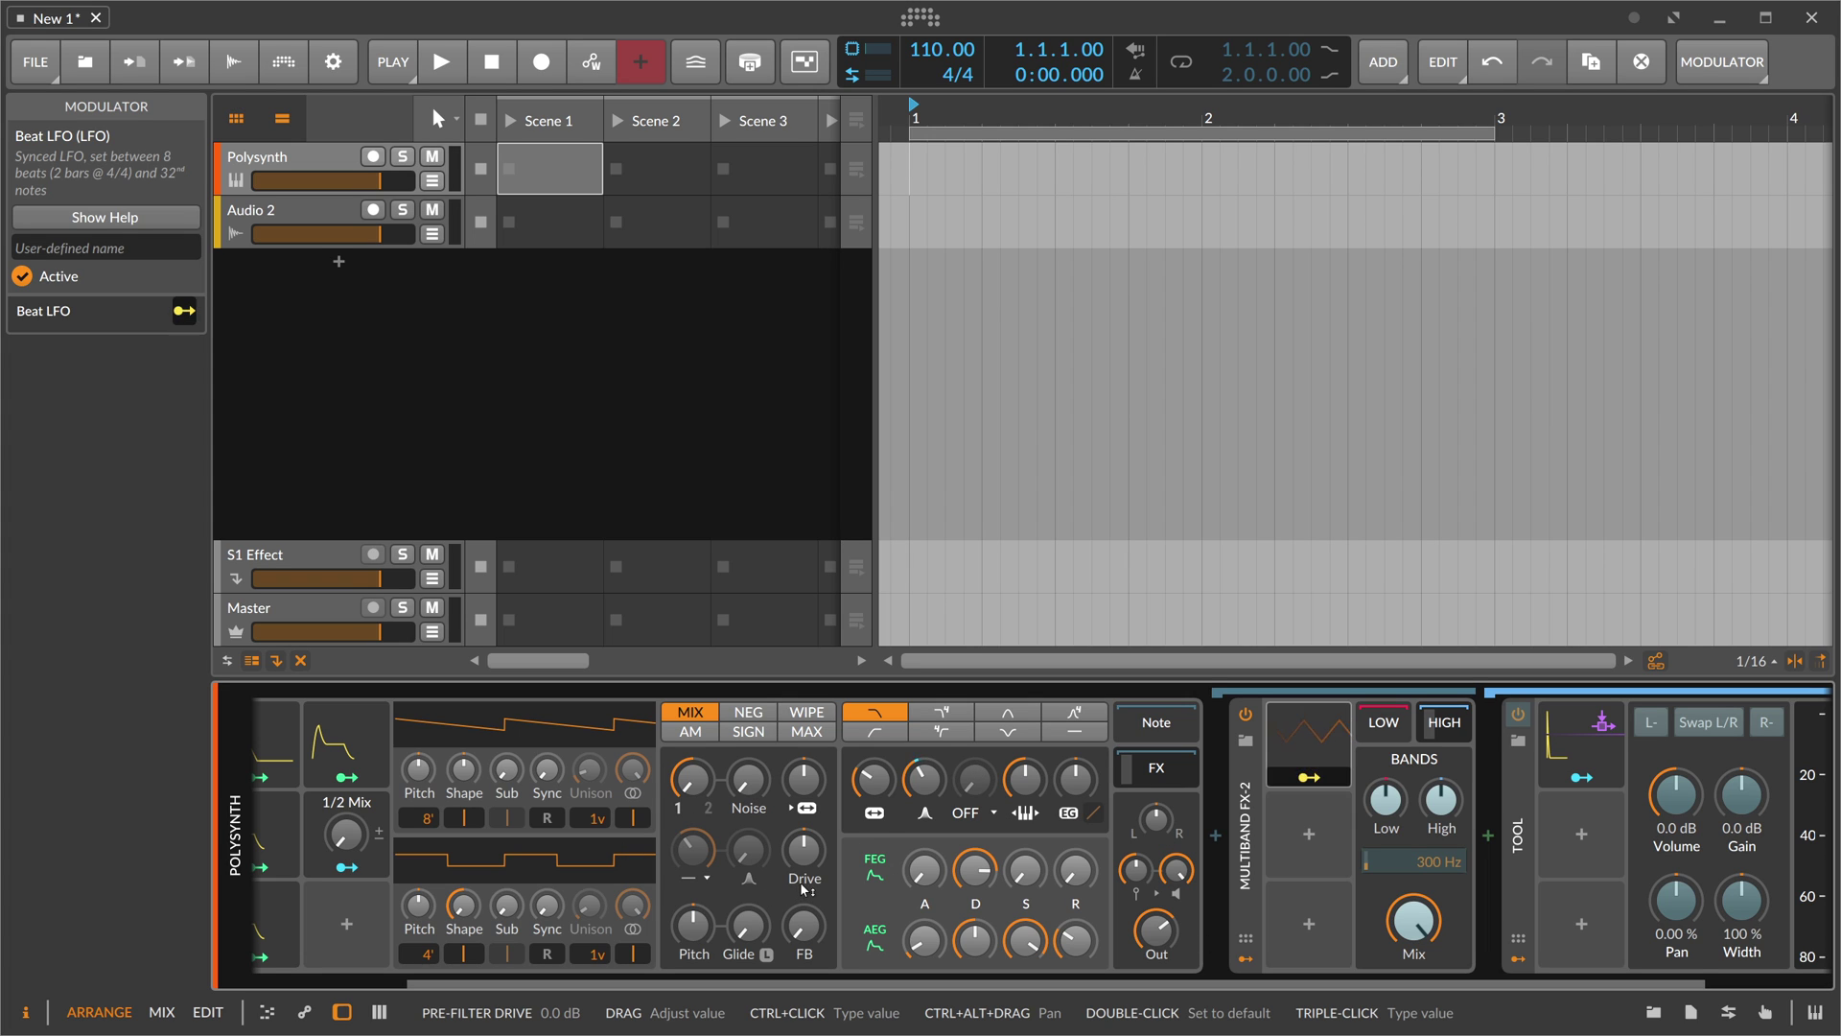
{"action": "scroll", "coordinate": [1093, 915], "scroll_direction": "right", "scroll_amount": 2}
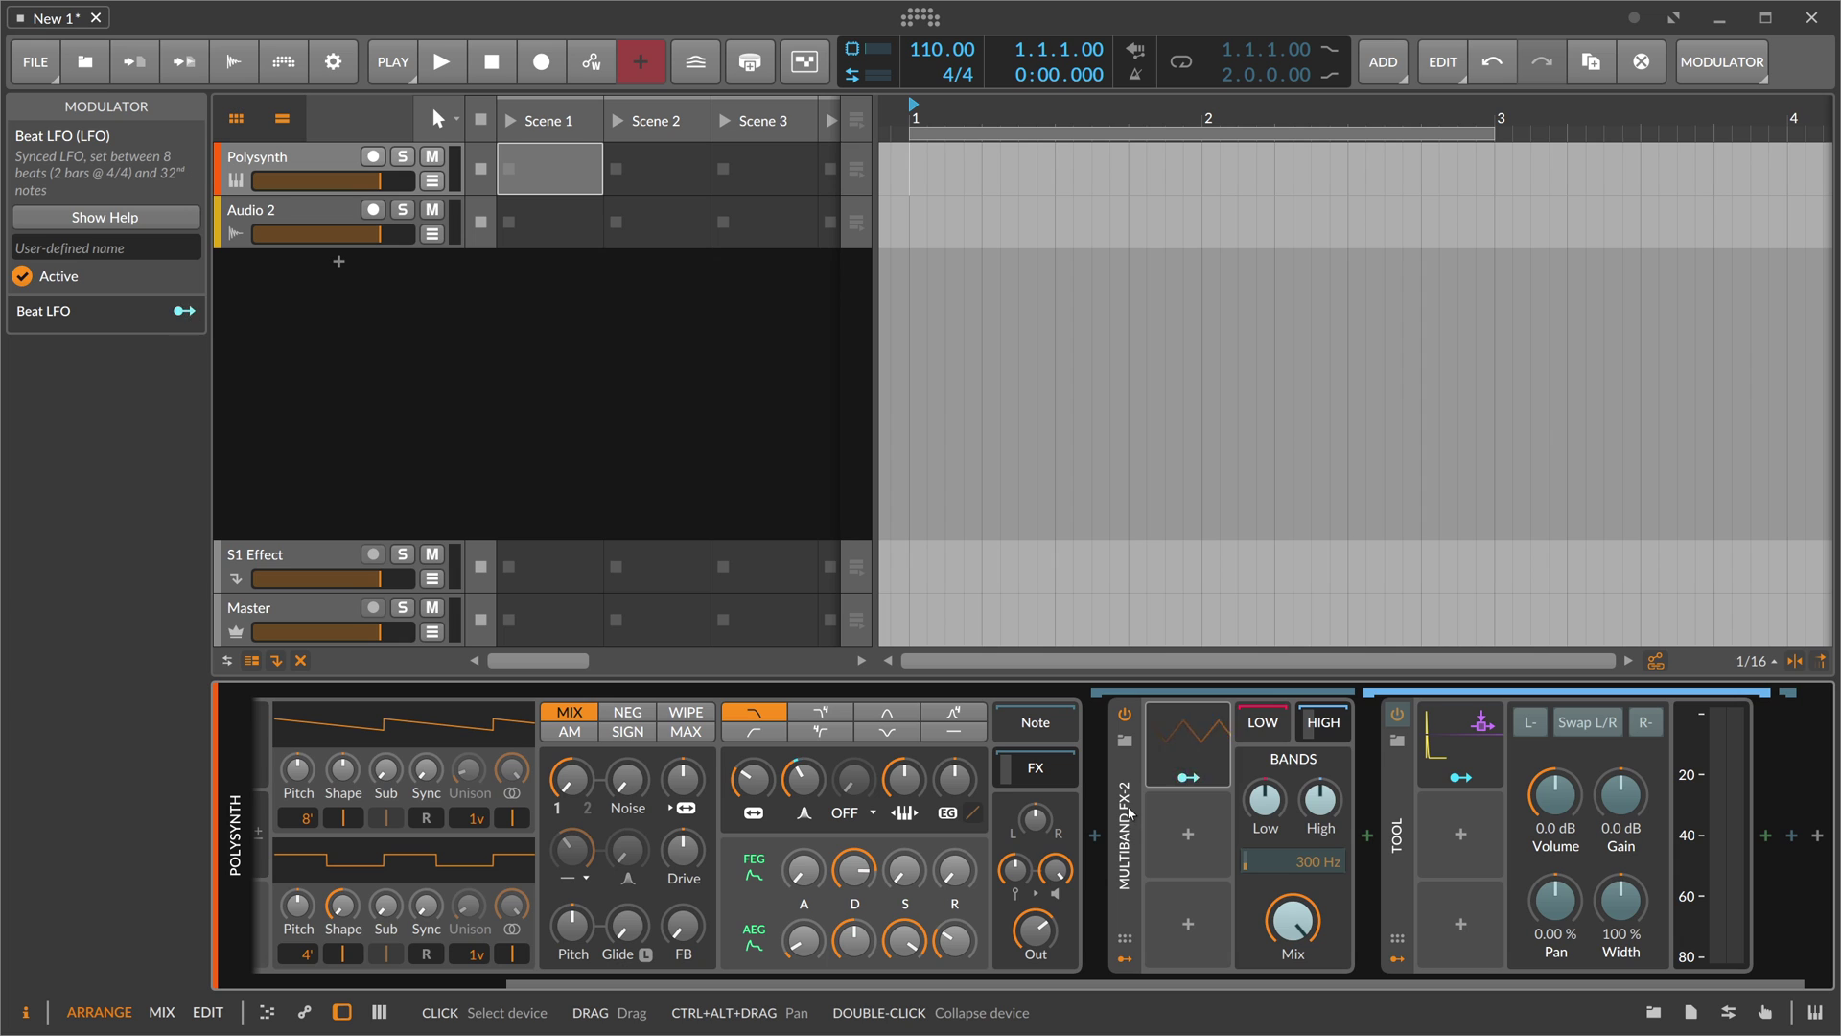
{"action": "mouse_move", "coordinate": [1265, 798]}
{"action": "left_mouse_down"}
{"action": "mouse_move", "coordinate": [1264, 762]}
{"action": "mouse_move", "coordinate": [1265, 815]}
{"action": "left_mouse_up"}
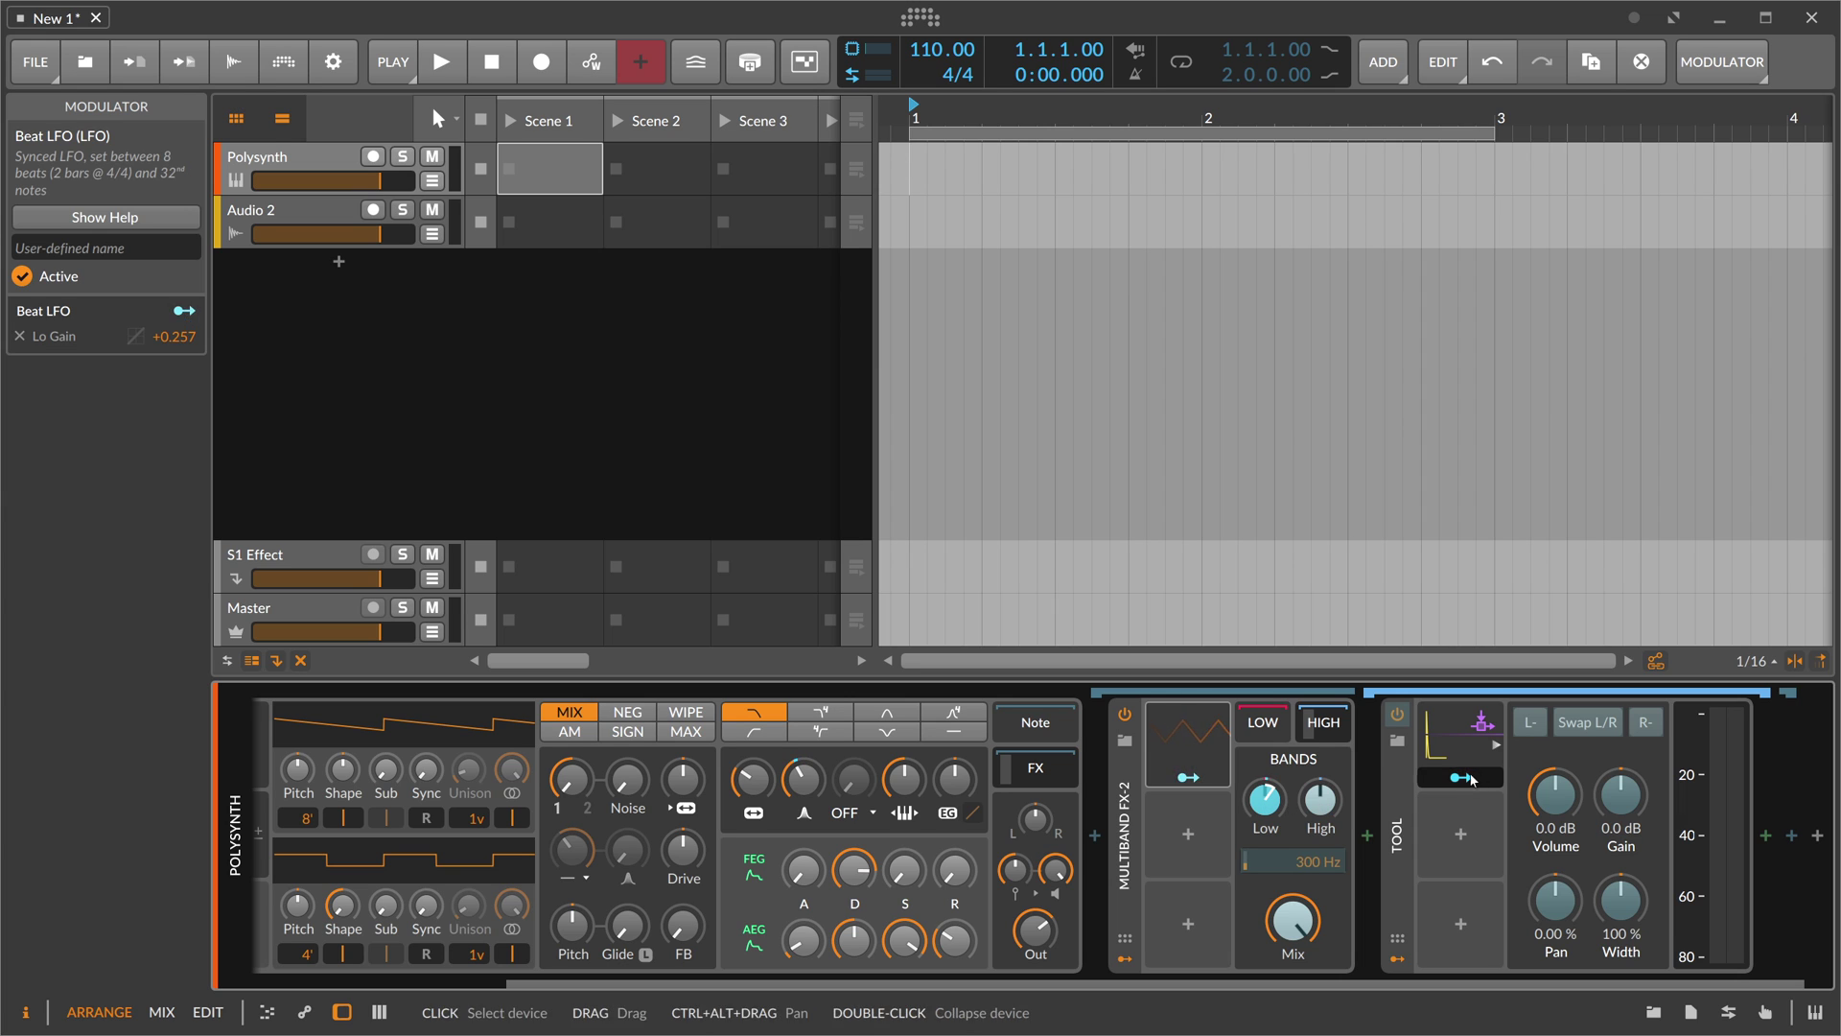
{"action": "left_click_drag", "start_coordinate": [1555, 795], "coordinate": [1548, 848]}
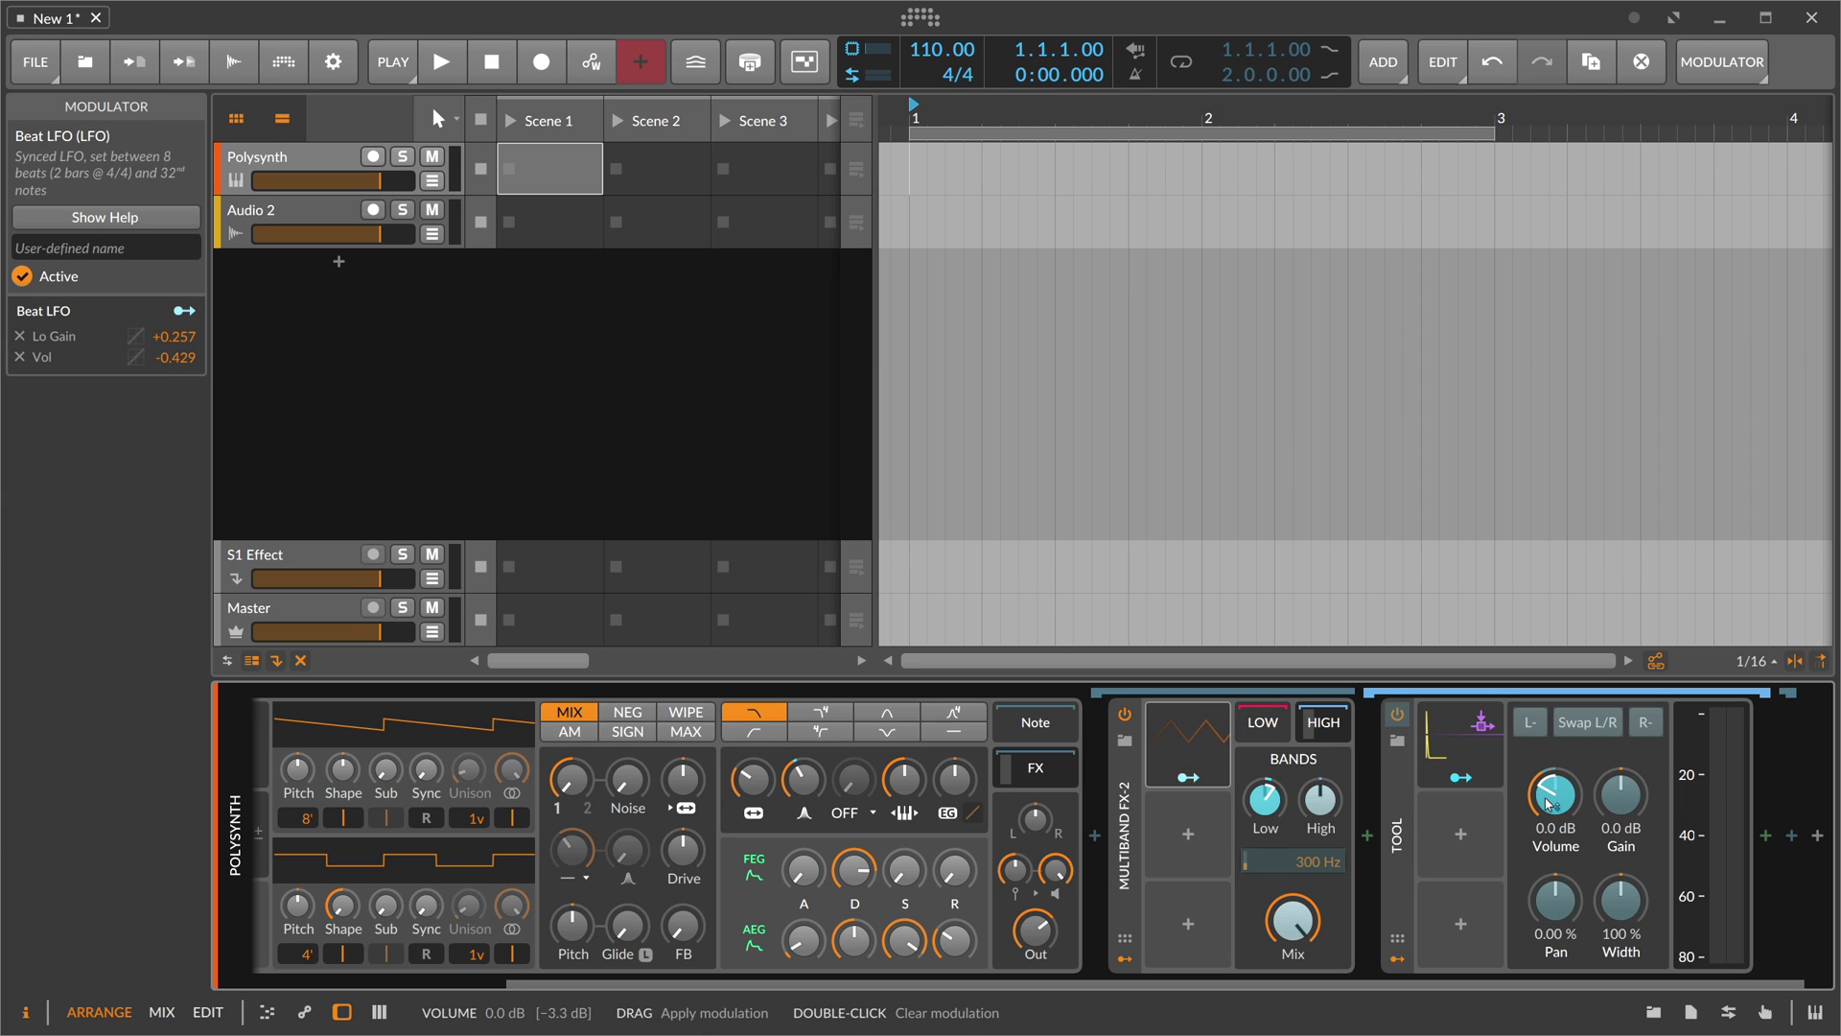
{"action": "left_click", "coordinate": [258, 833]}
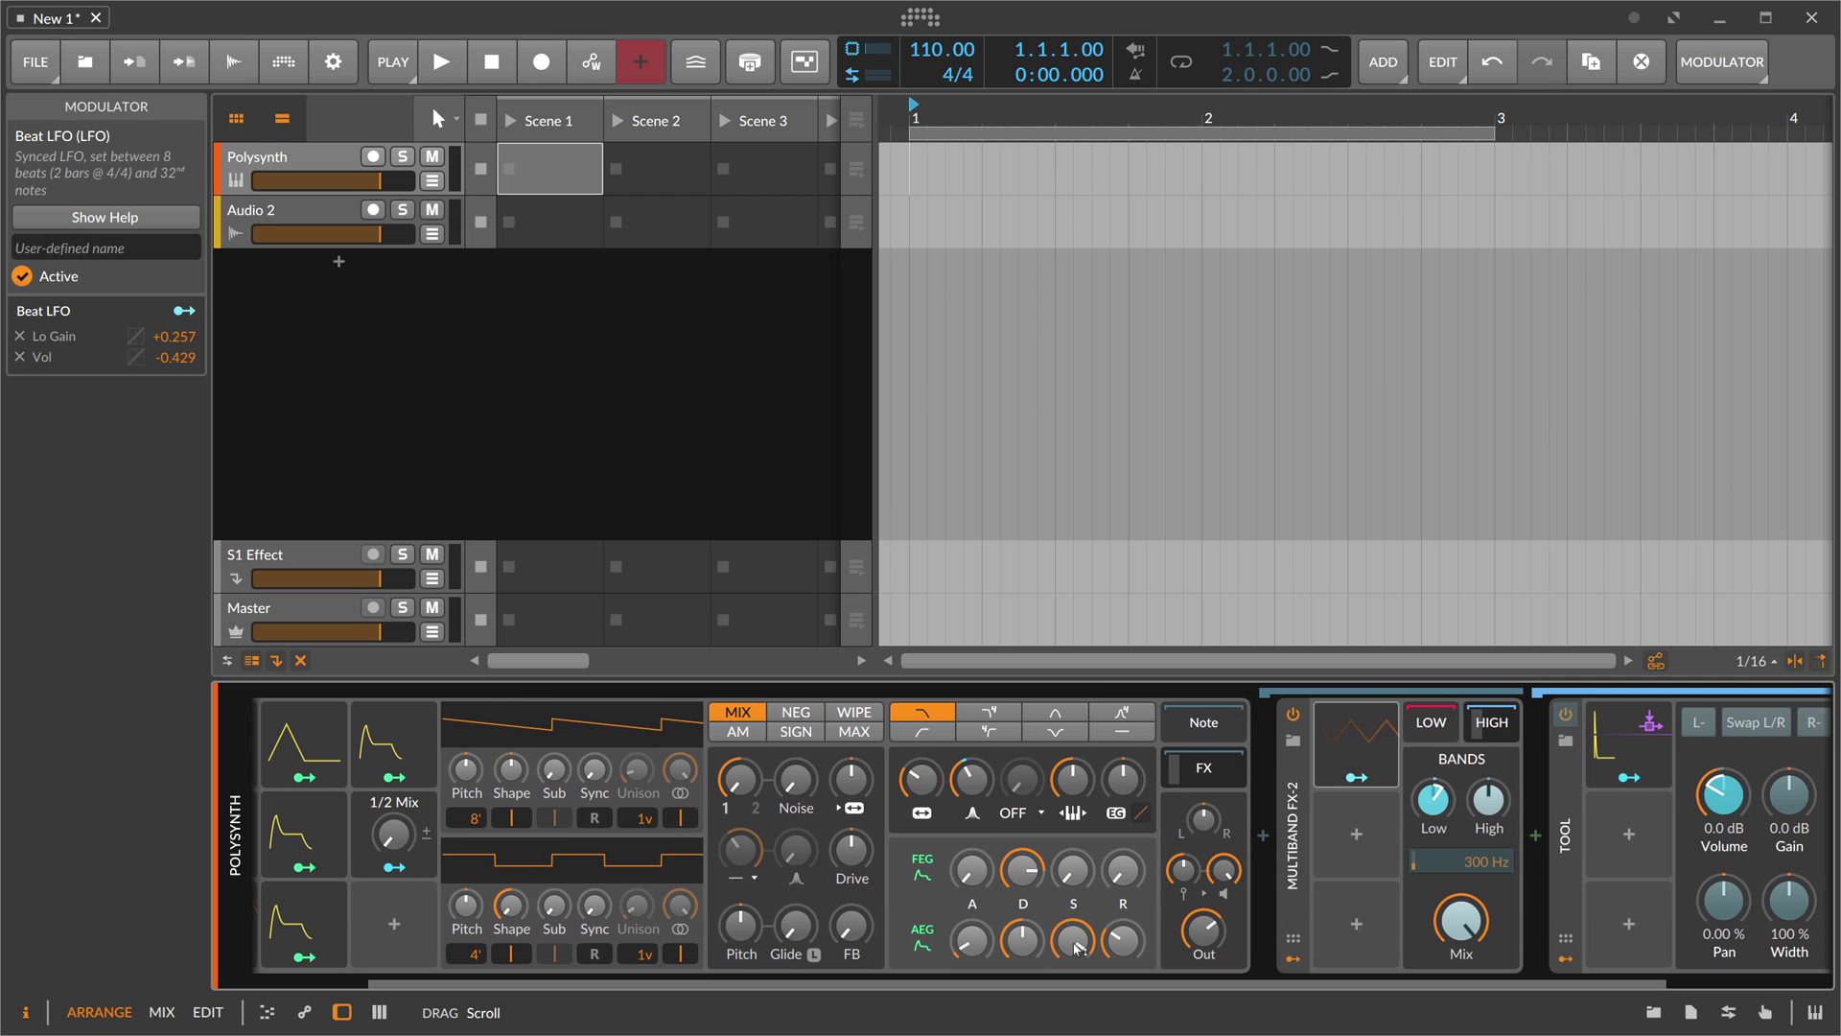